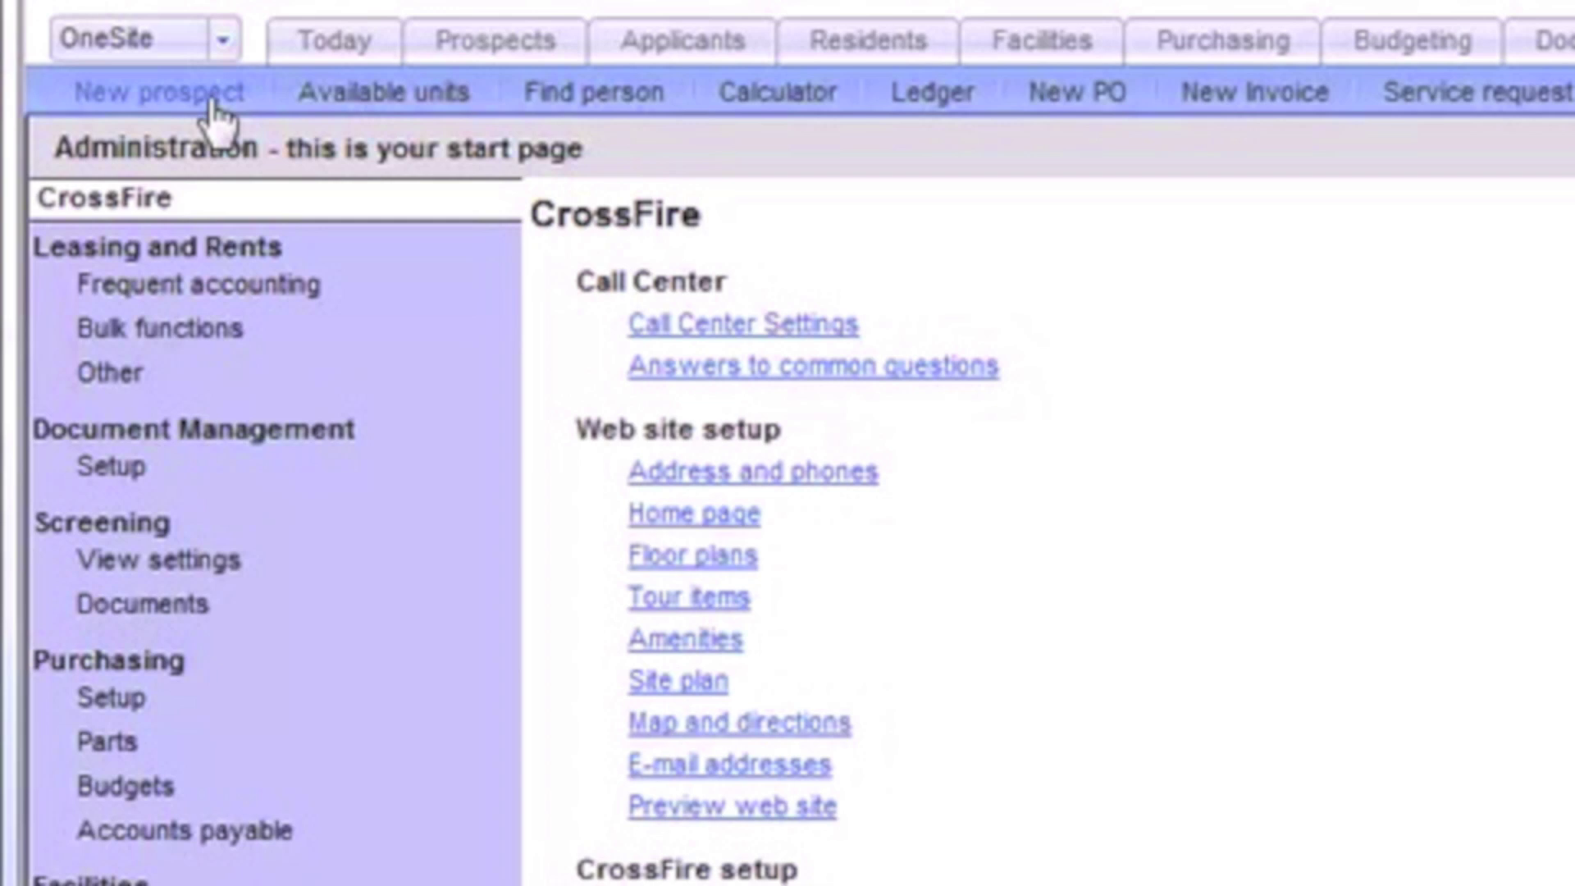
Start a new Phone Call prospect for the 1x1 - Market group and the 1B 1B A - 1B1BA floor plan
{"action": "left_click", "coordinate": [215, 115]}
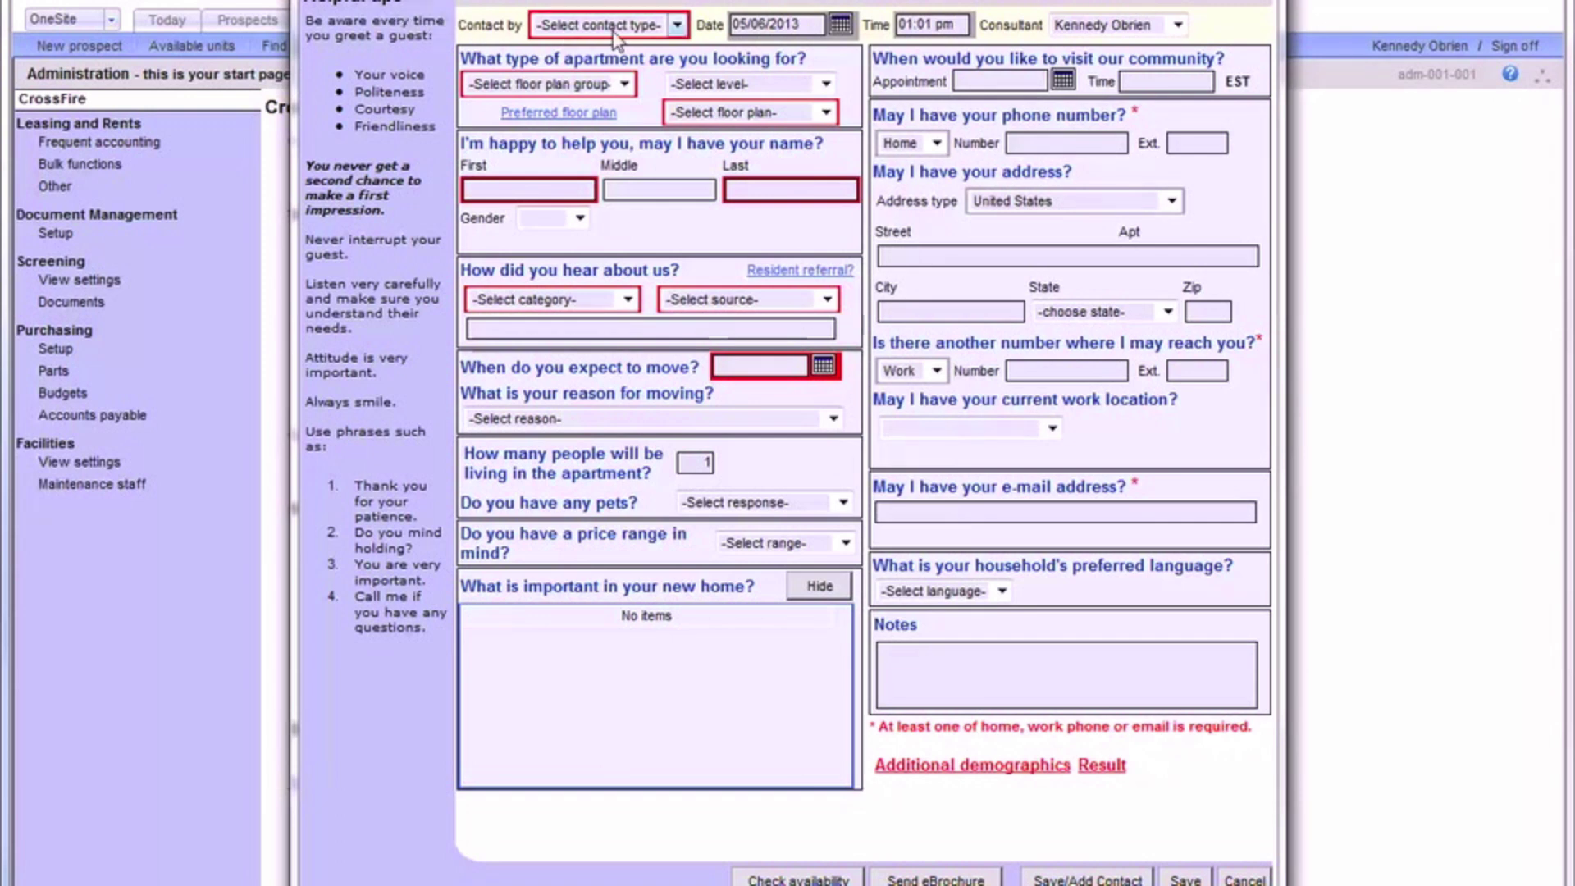
{"action": "left_click", "coordinate": [676, 24]}
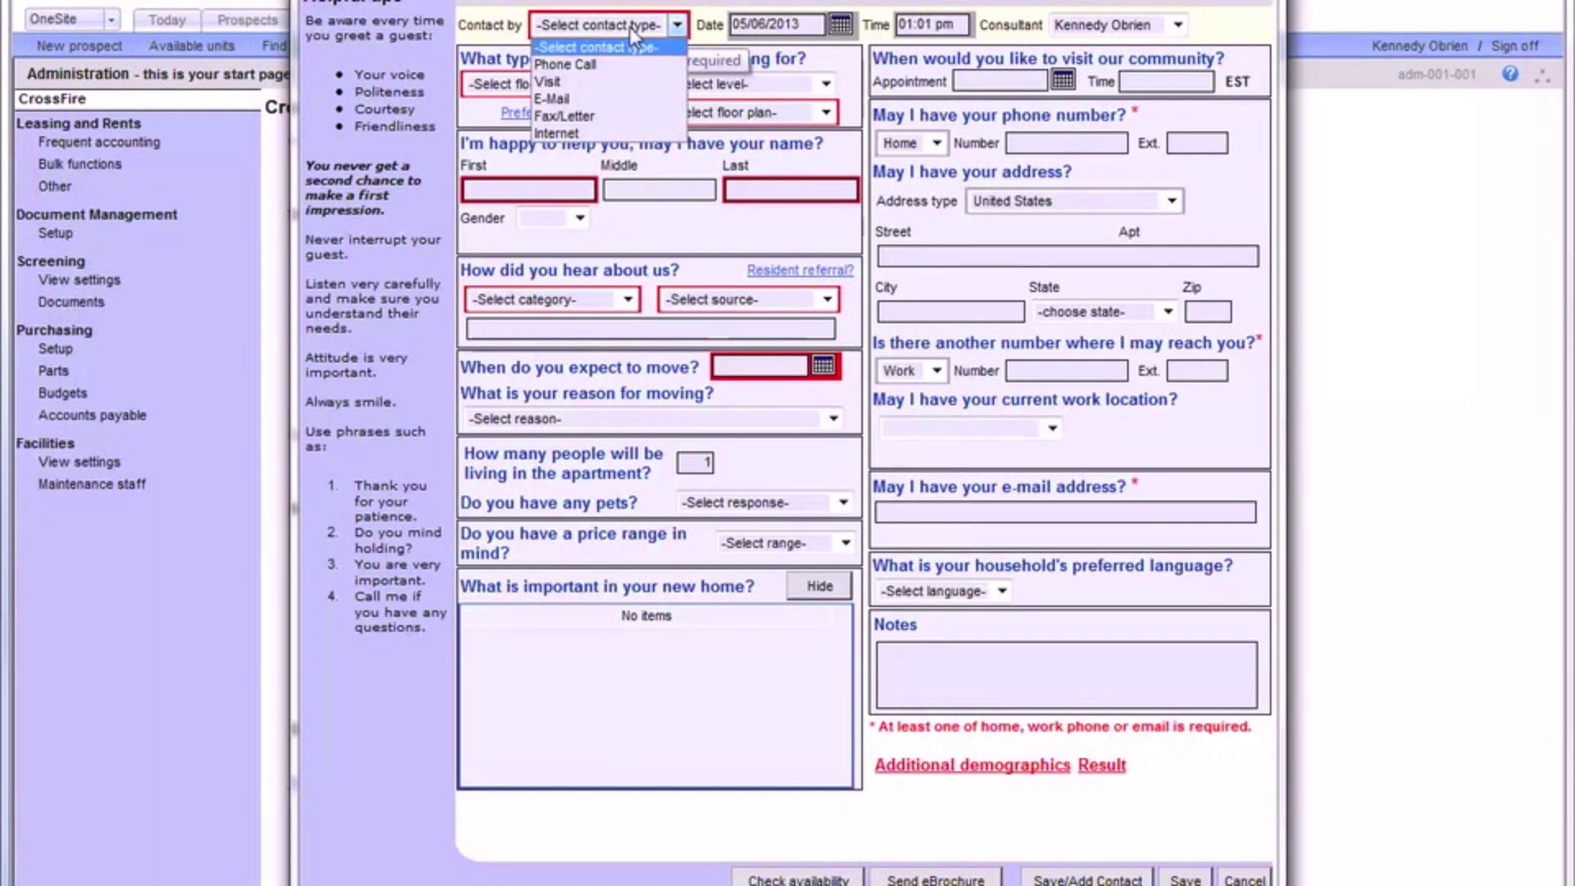
{"action": "left_click", "coordinate": [637, 69]}
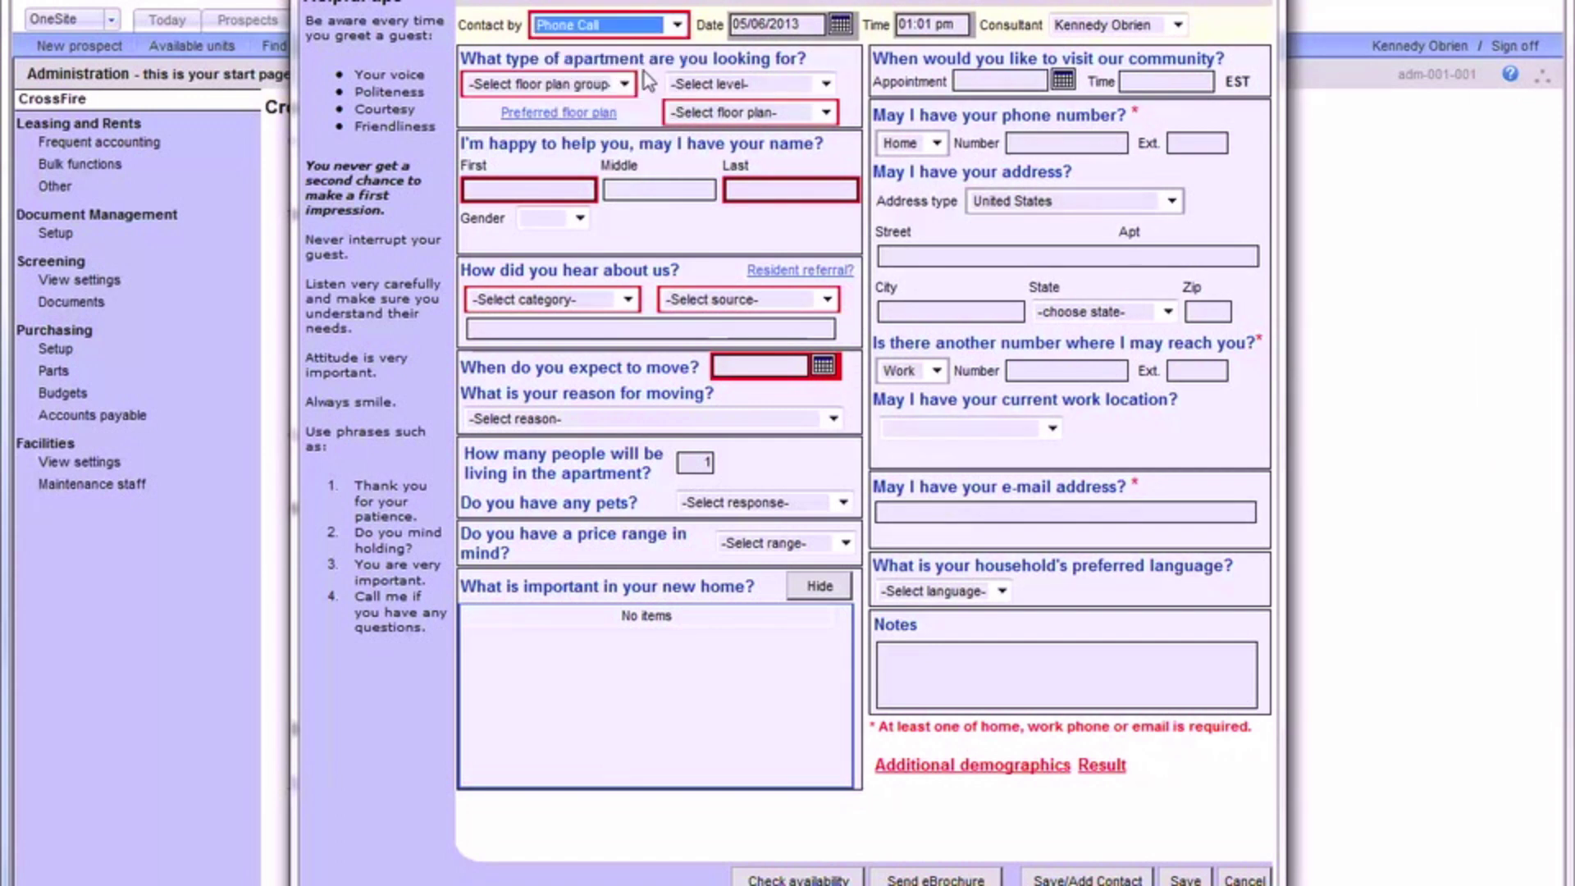
{"action": "left_click", "coordinate": [625, 84]}
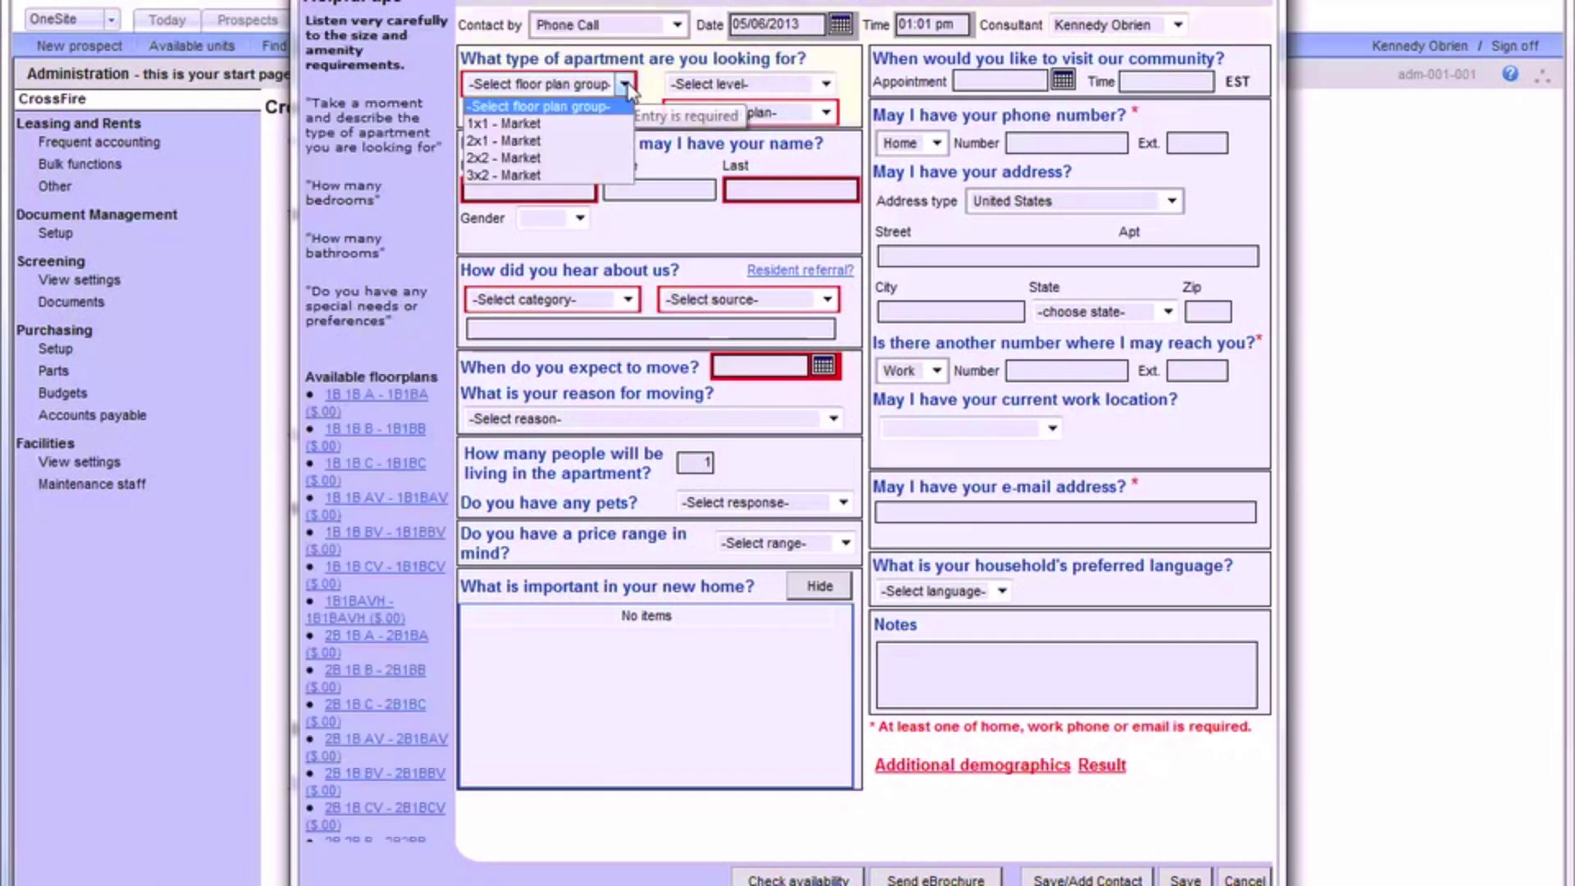
{"action": "left_click", "coordinate": [616, 123]}
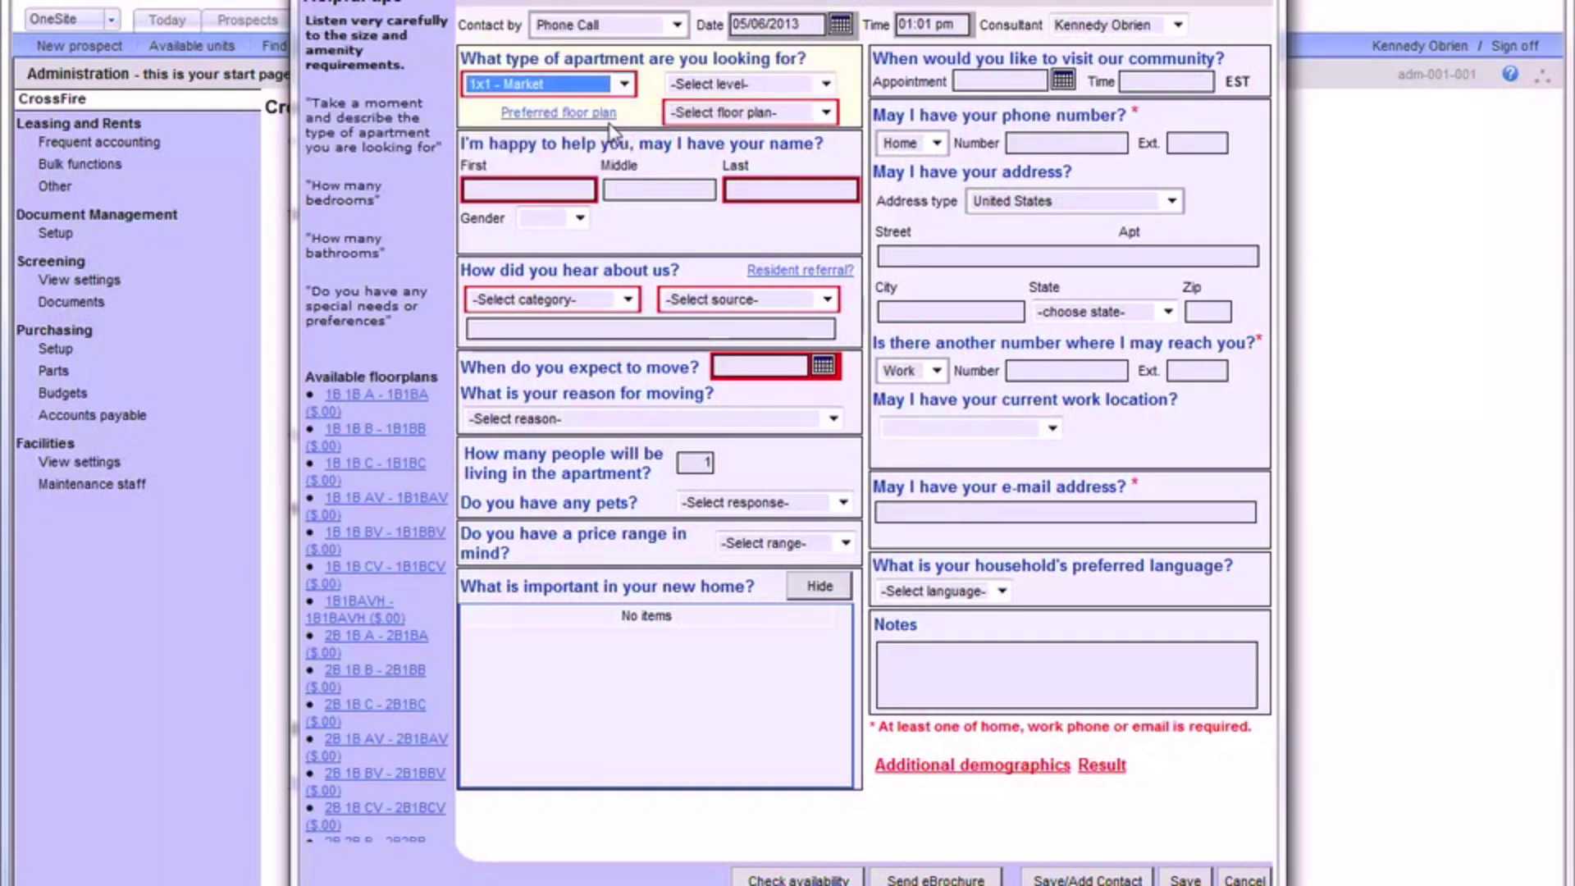
{"action": "left_click", "coordinate": [765, 115]}
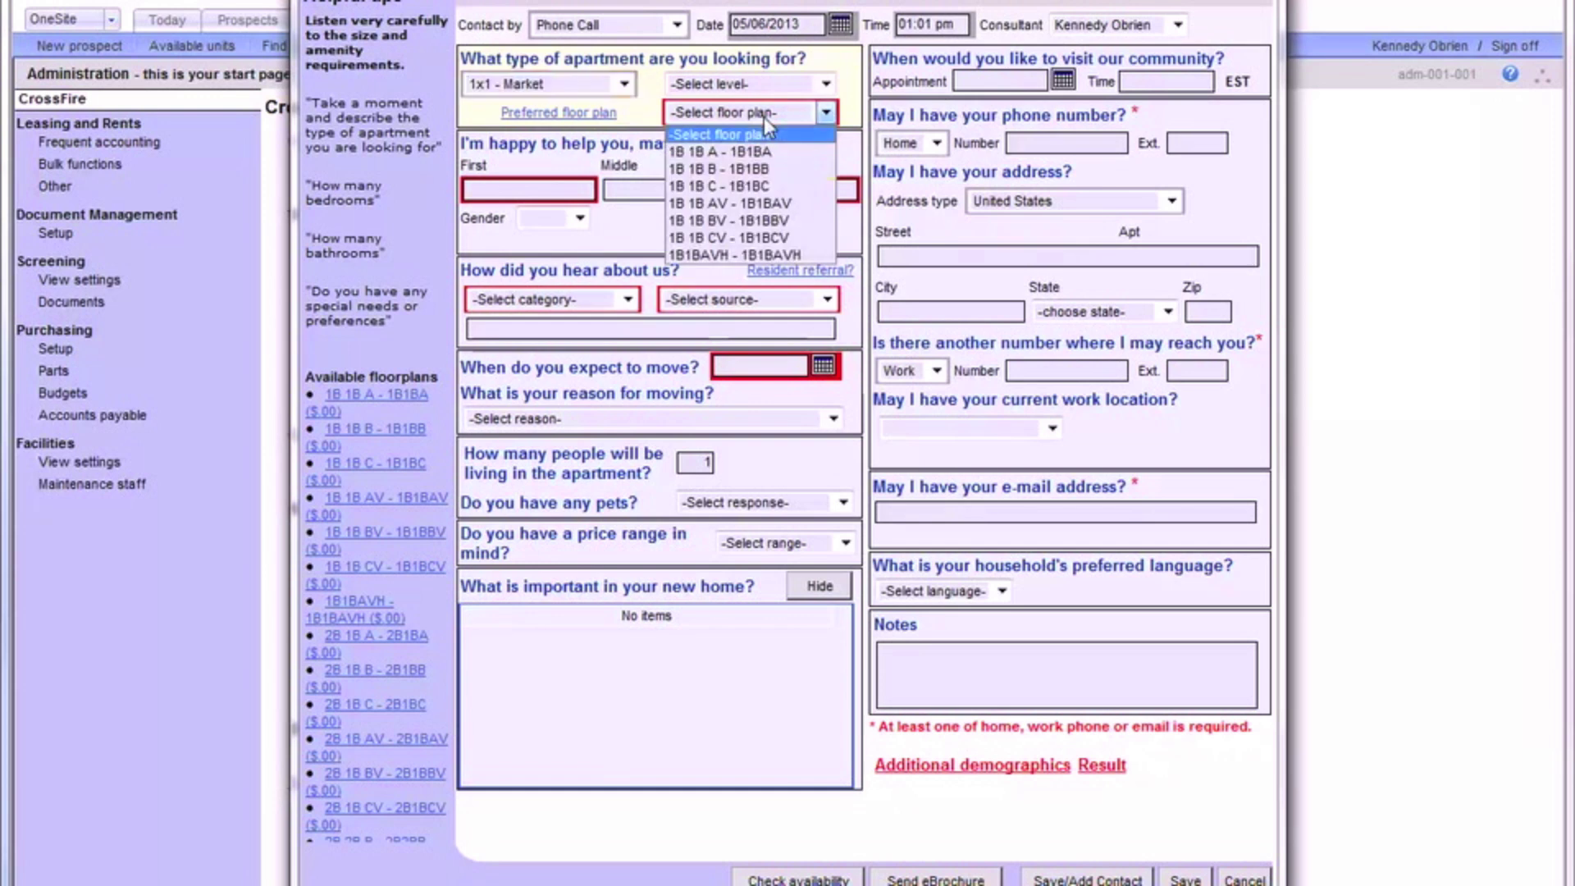
{"action": "left_click", "coordinate": [784, 155]}
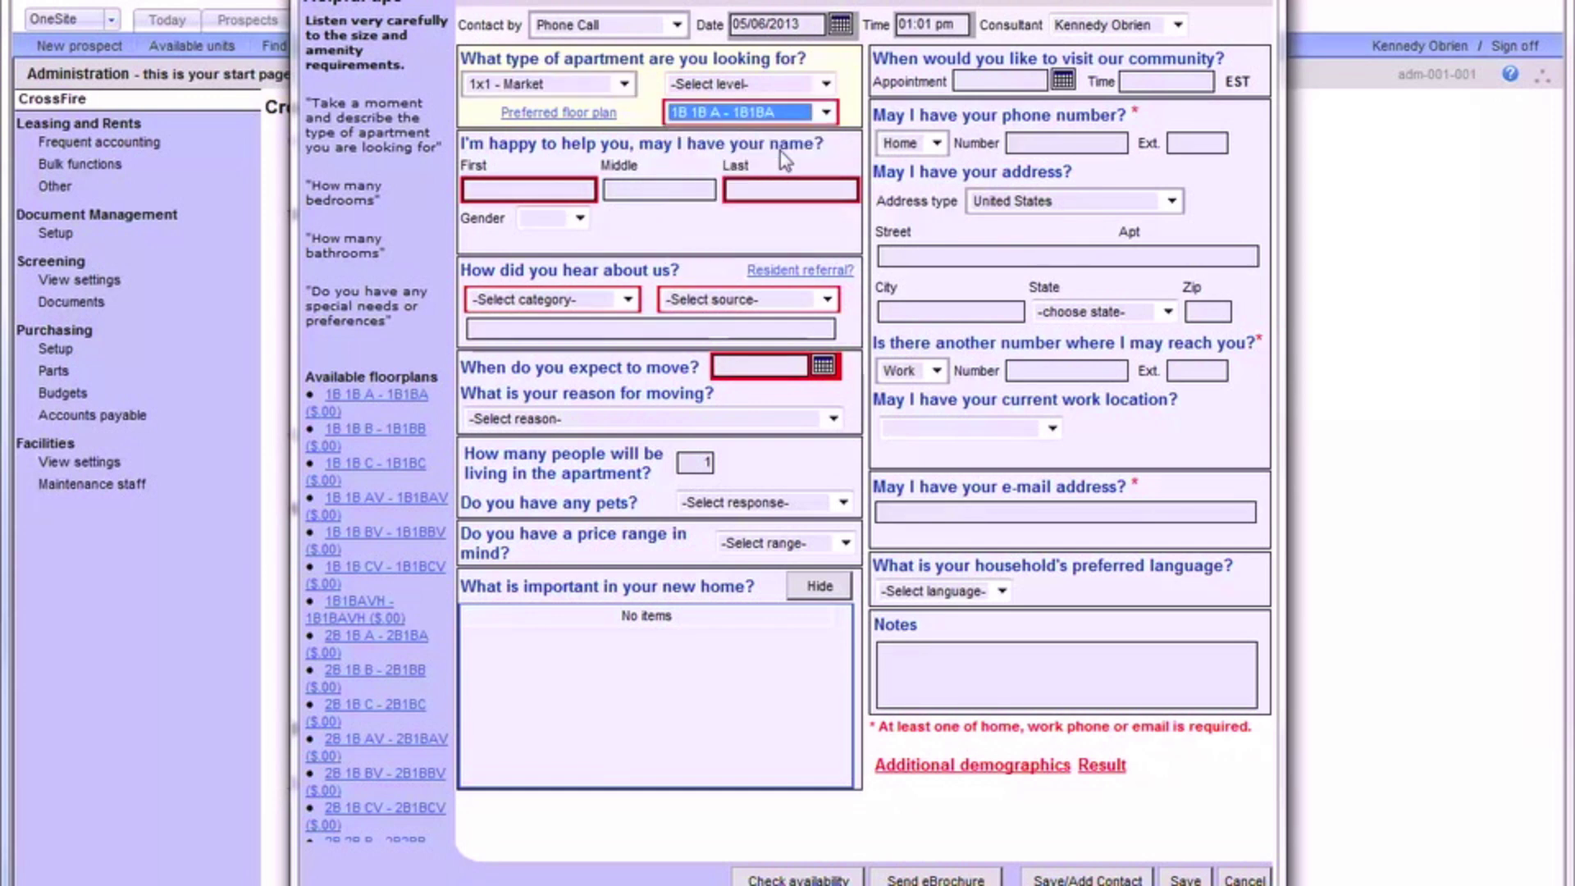
Enter the guest's first and last name and let duplicates be checked
{"action": "left_click", "coordinate": [565, 190]}
{"action": "type", "text": "Sample"}
{"action": "key", "text": "Tab"}
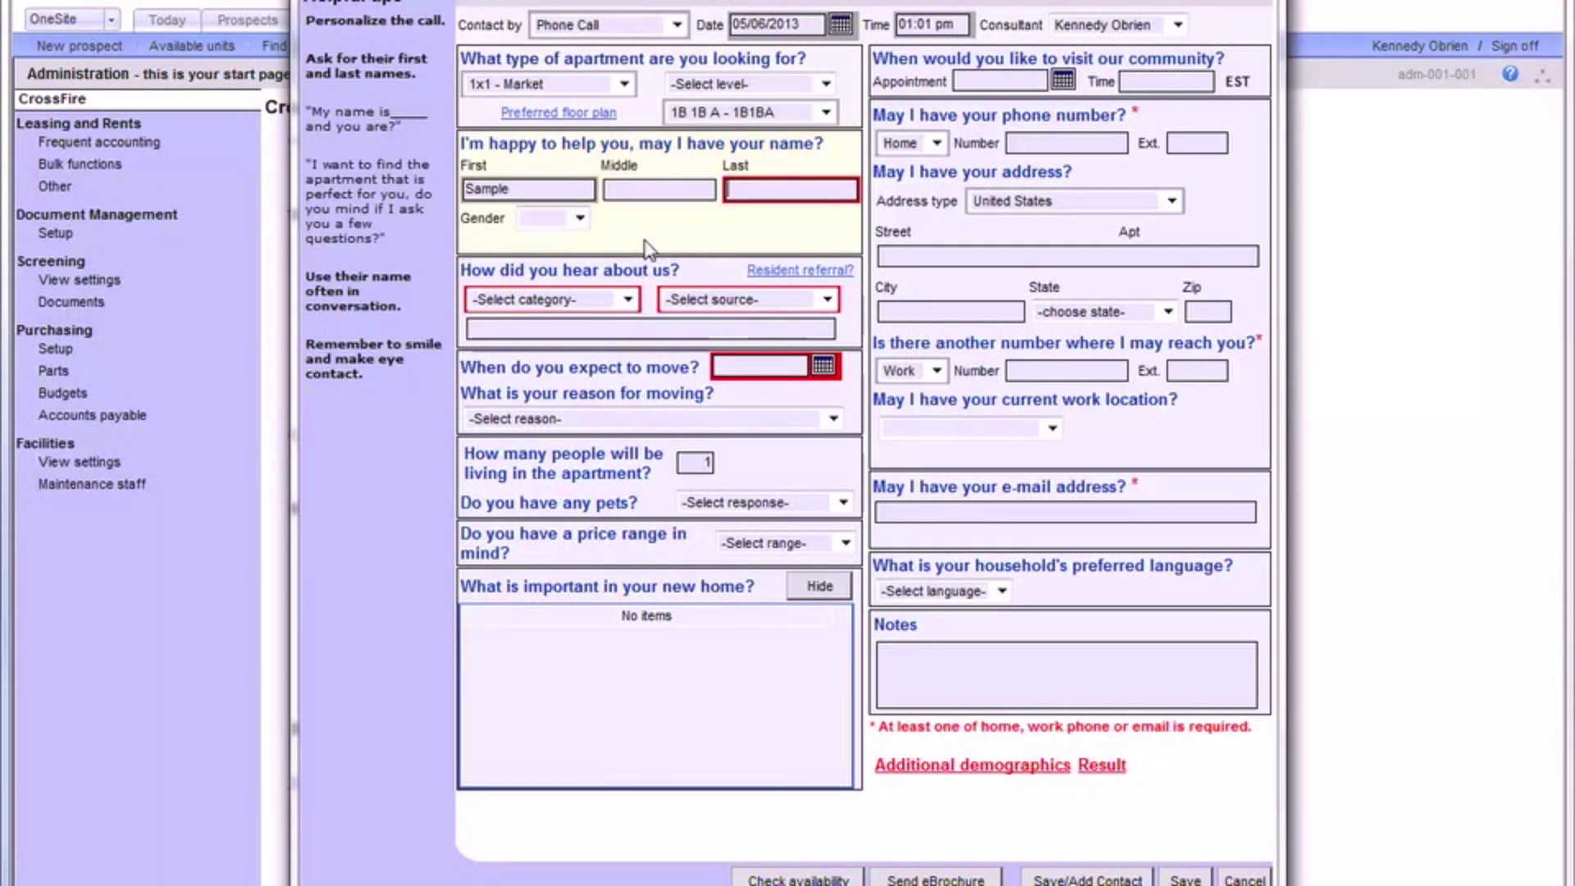
{"action": "type", "text": "Guest"}
{"action": "key", "text": "Tab"}
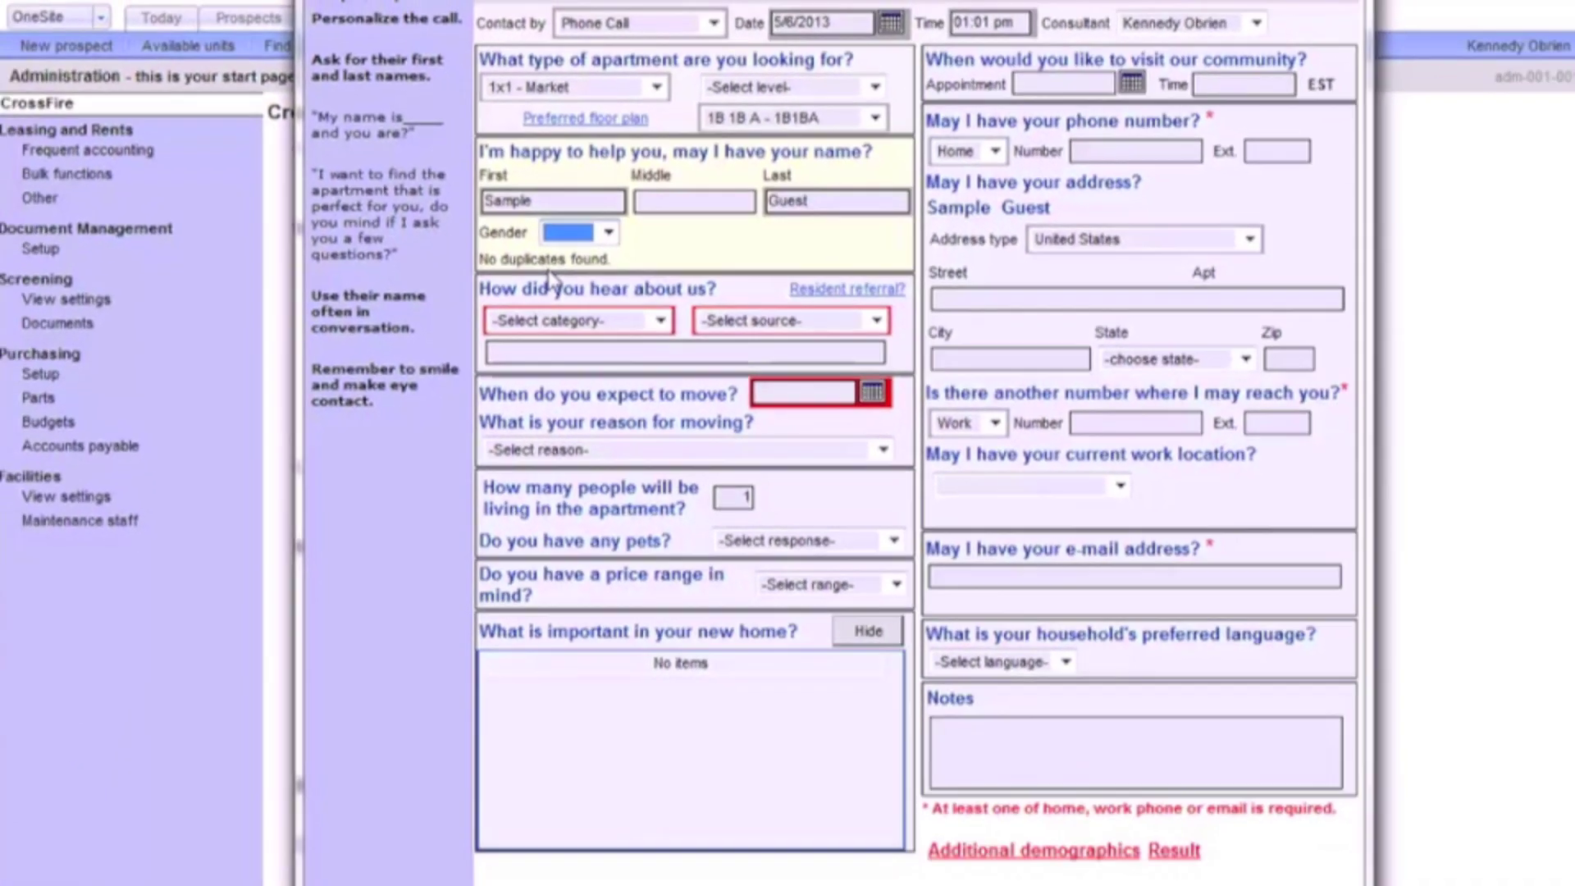
Set the source to Other Advertising, Area, with a 06/01/2013 move date
{"action": "left_click", "coordinate": [1018, 551]}
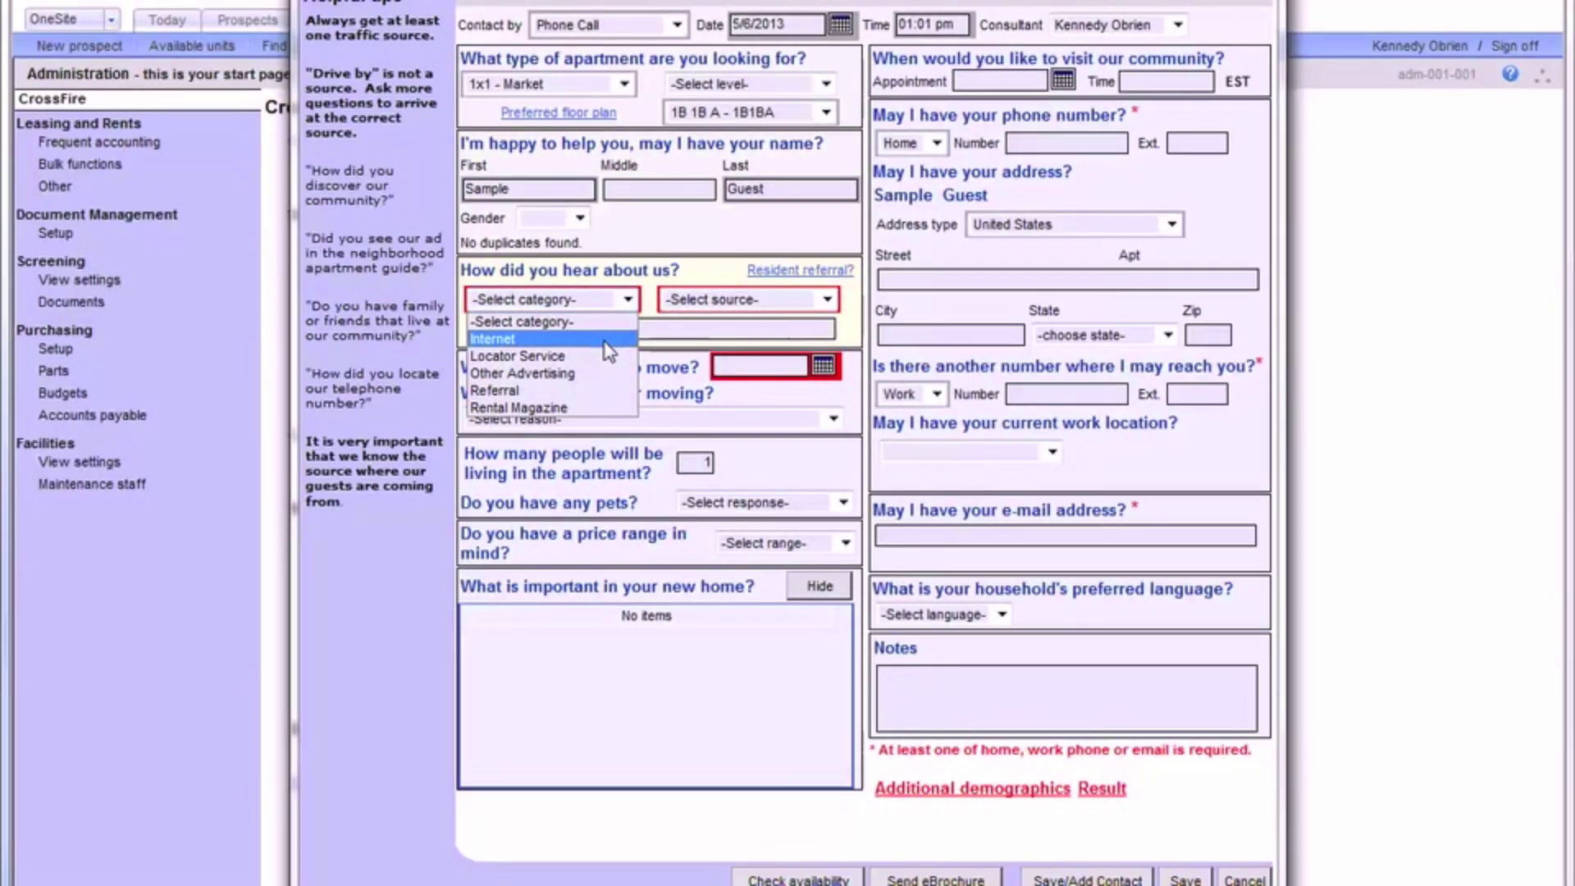
{"action": "left_click", "coordinate": [557, 373]}
{"action": "left_click", "coordinate": [824, 301]}
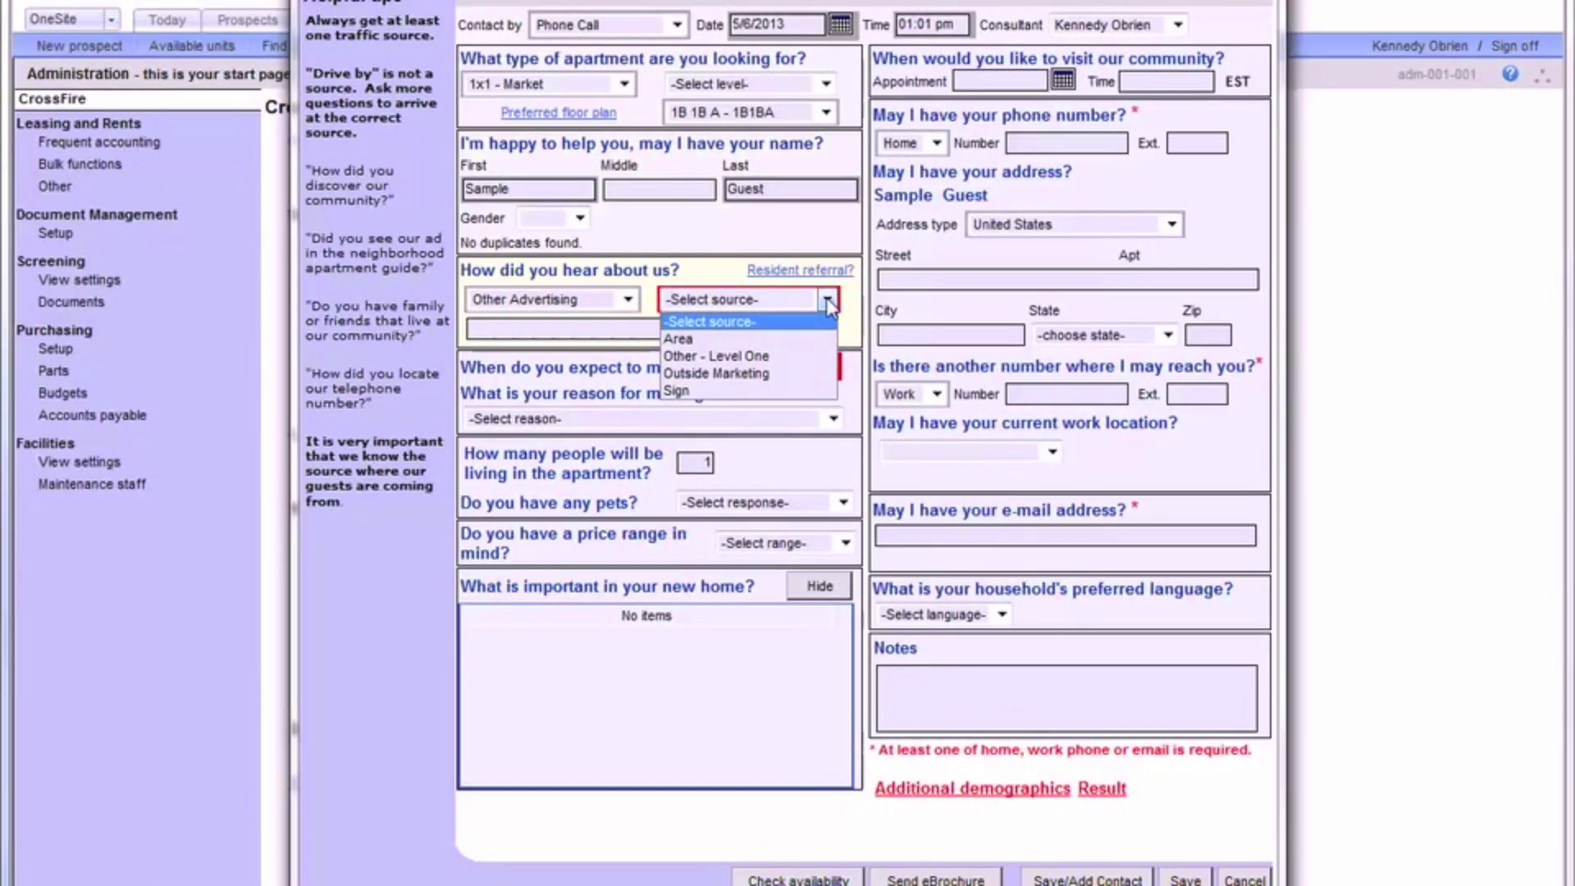
{"action": "left_click", "coordinate": [817, 339]}
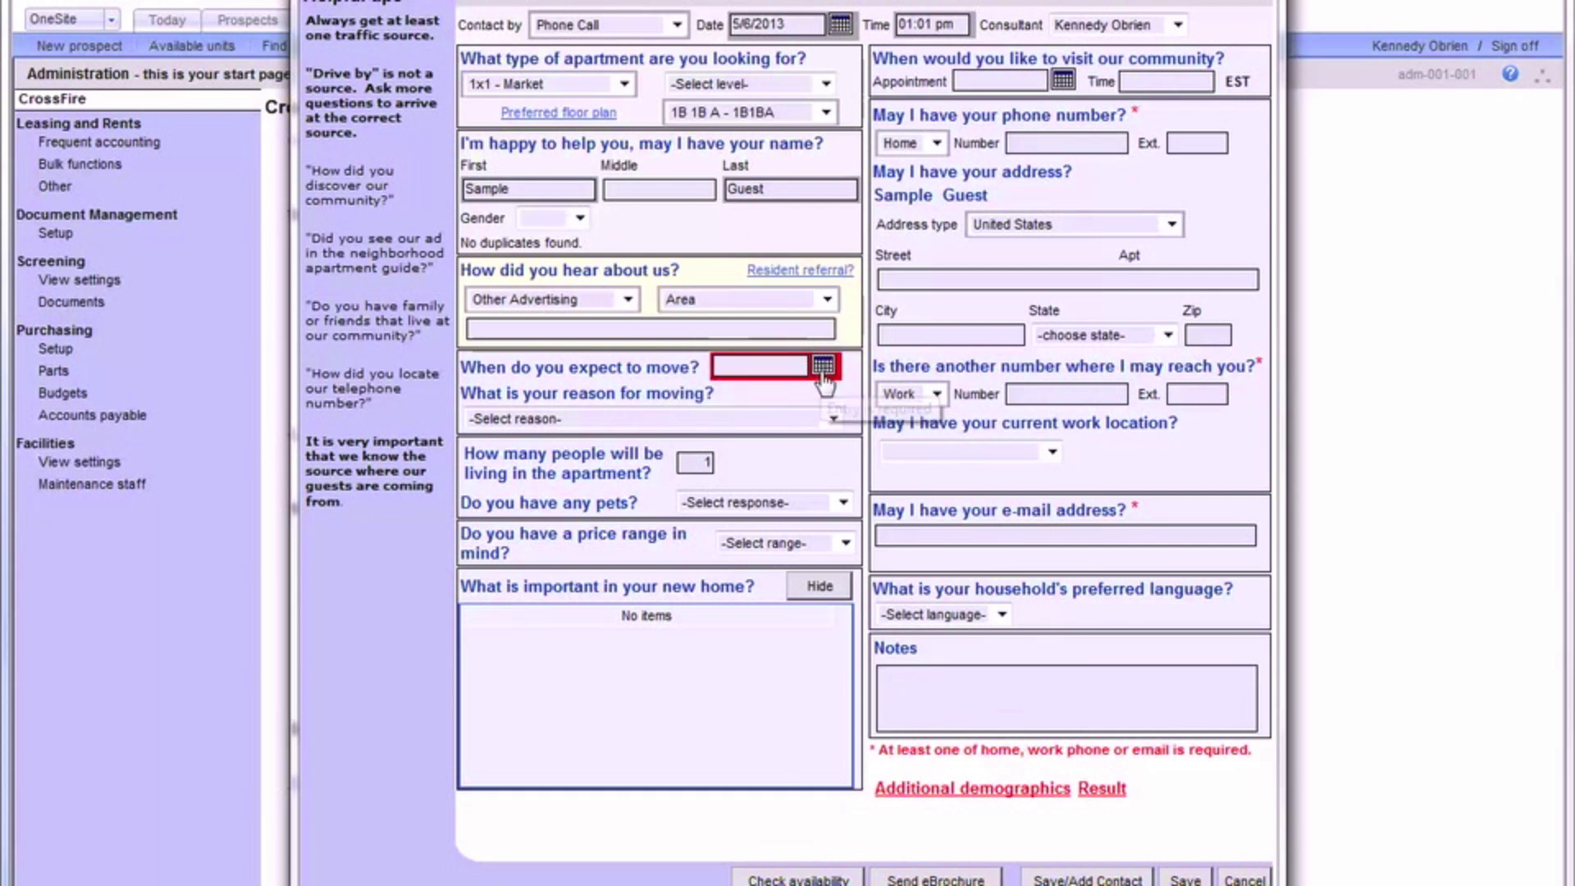
{"action": "left_click", "coordinate": [824, 366]}
{"action": "left_click", "coordinate": [1104, 577]}
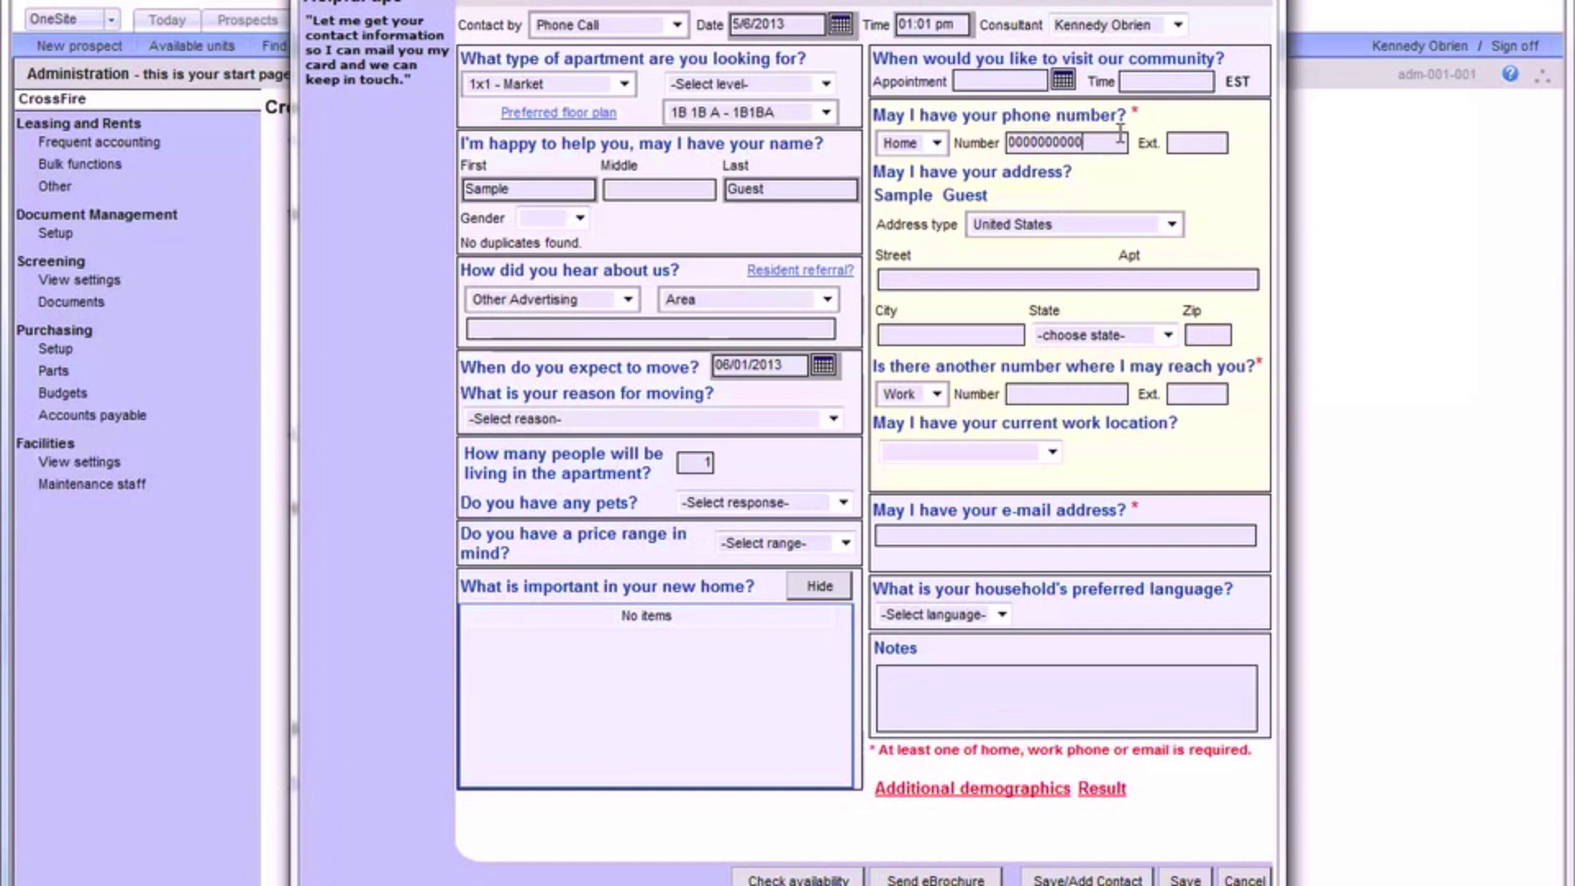
Fill in the prospect's e-mail address and bring up the additional demographics
{"action": "left_click", "coordinate": [996, 530]}
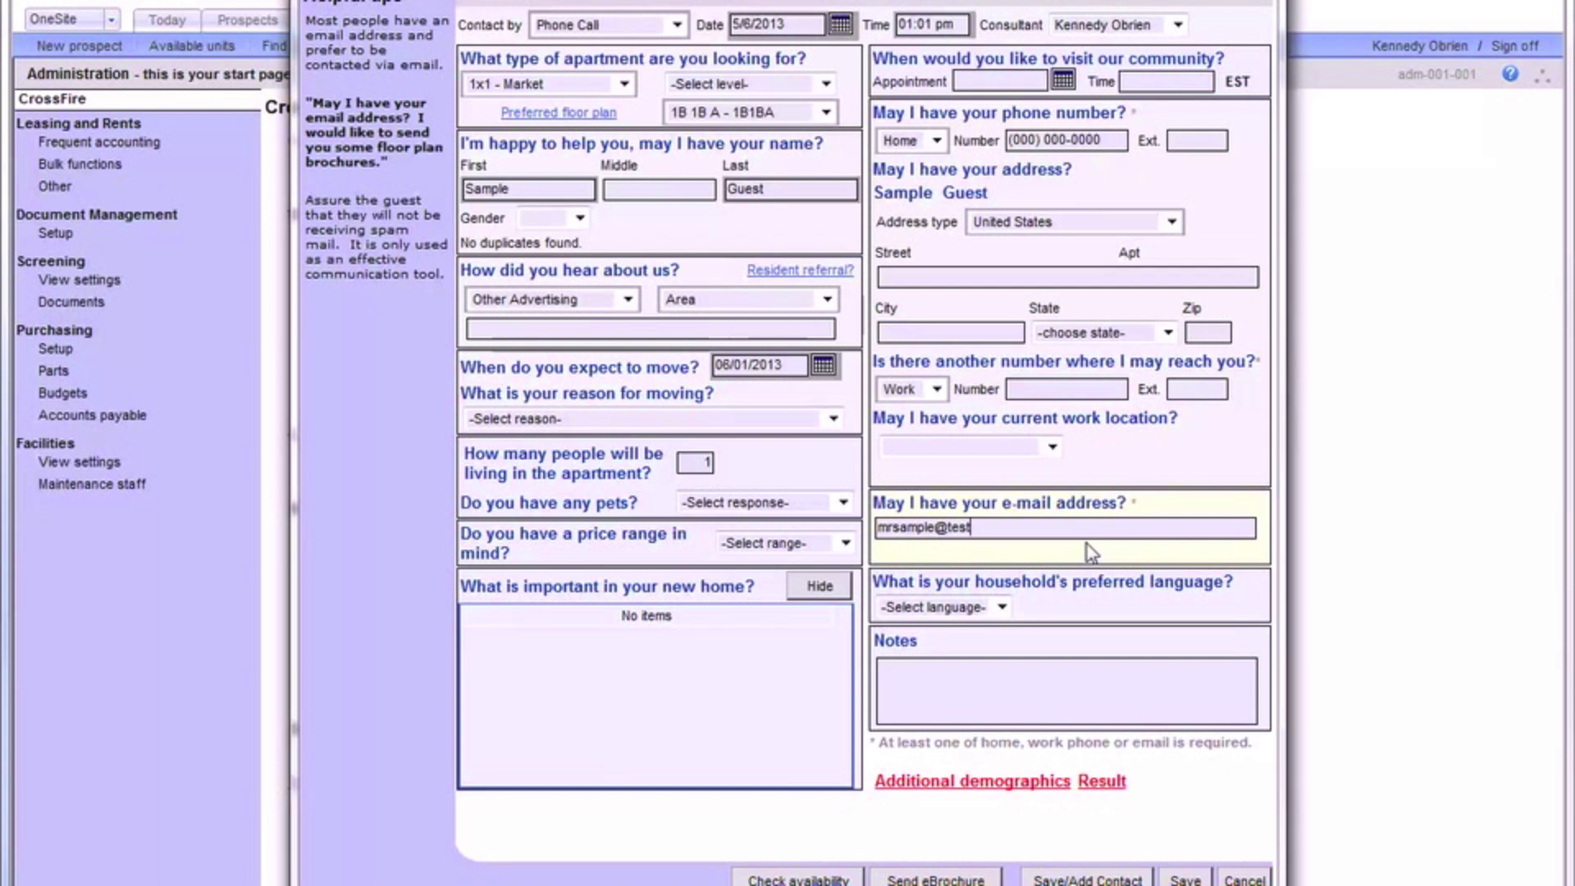
{"action": "type", "text": ".com"}
{"action": "left_click", "coordinate": [1062, 689]}
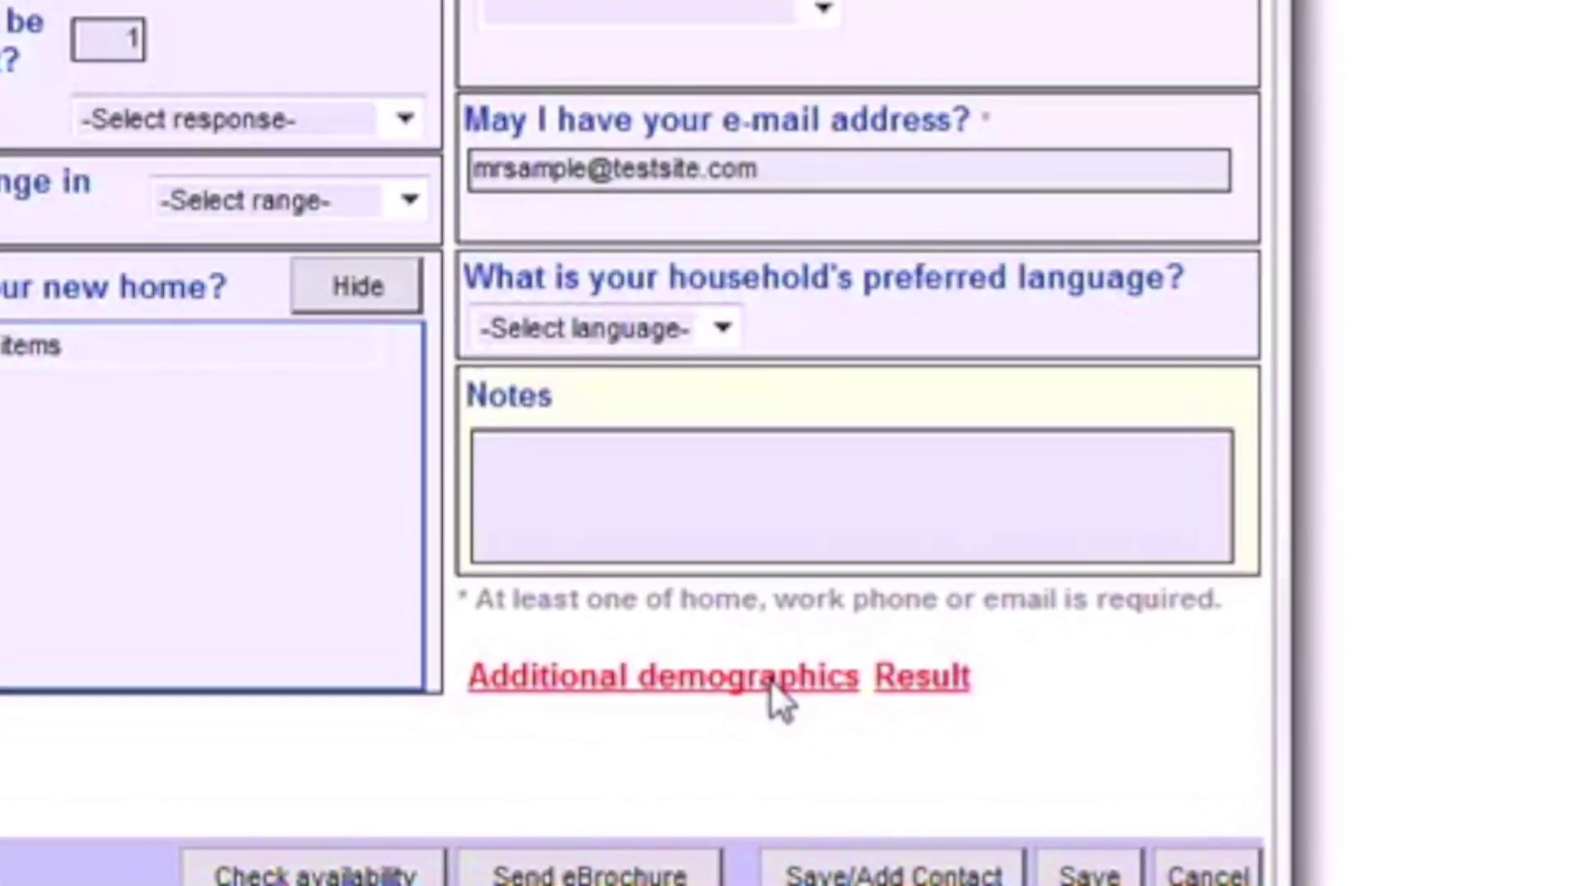
{"action": "left_click", "coordinate": [771, 684]}
Set demographics to job type Not applicable and income $0 to $0
{"action": "left_click", "coordinate": [636, 341]}
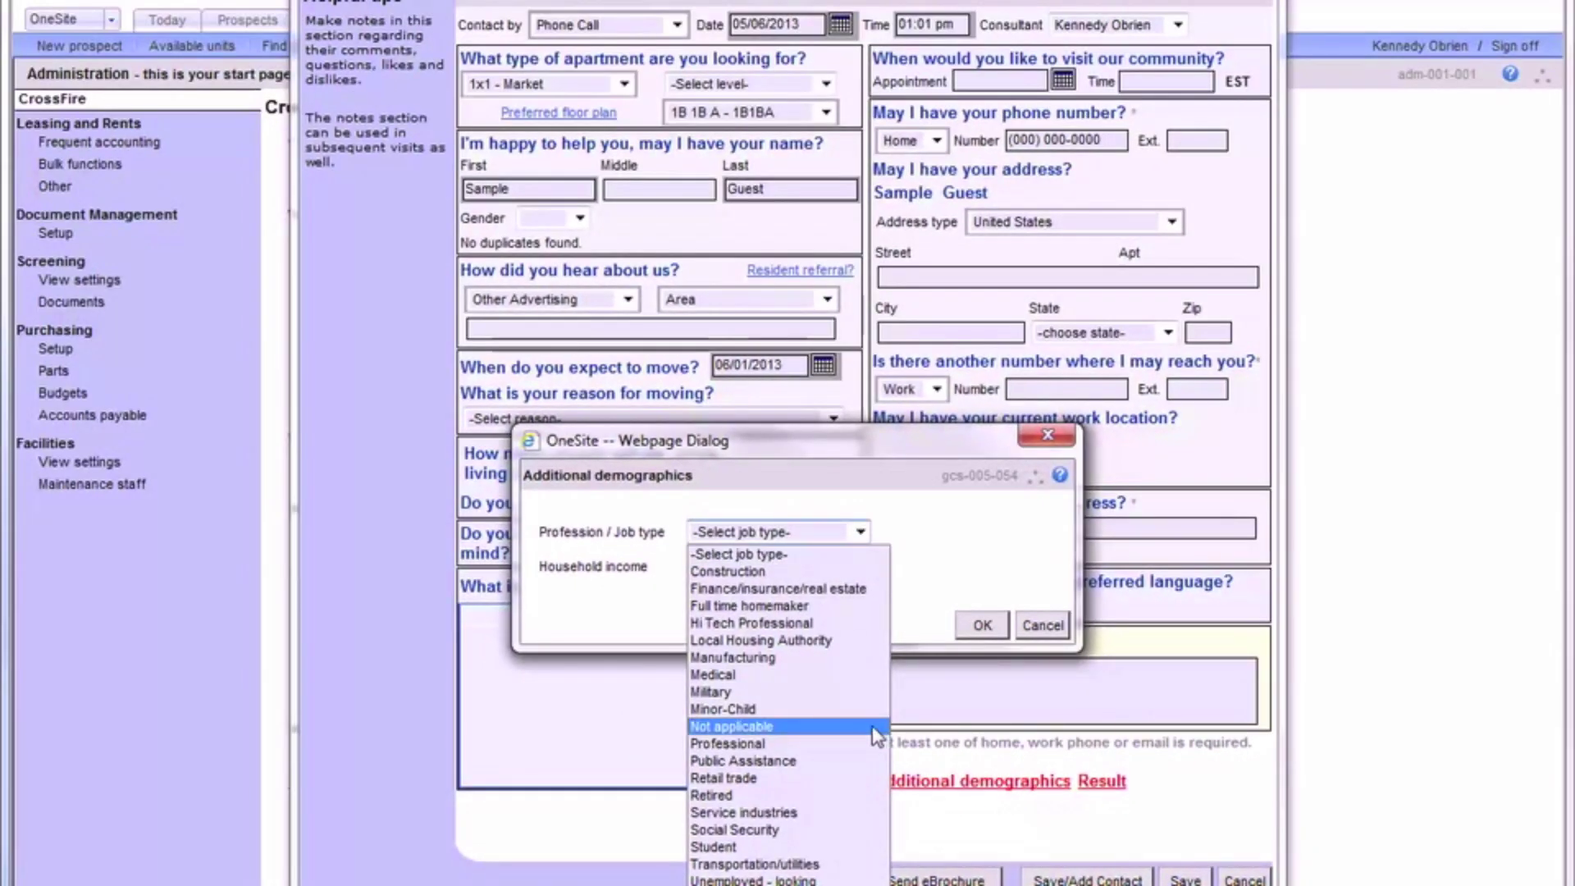
{"action": "left_click", "coordinate": [872, 727]}
{"action": "left_click", "coordinate": [858, 566]}
{"action": "left_click", "coordinate": [861, 611]}
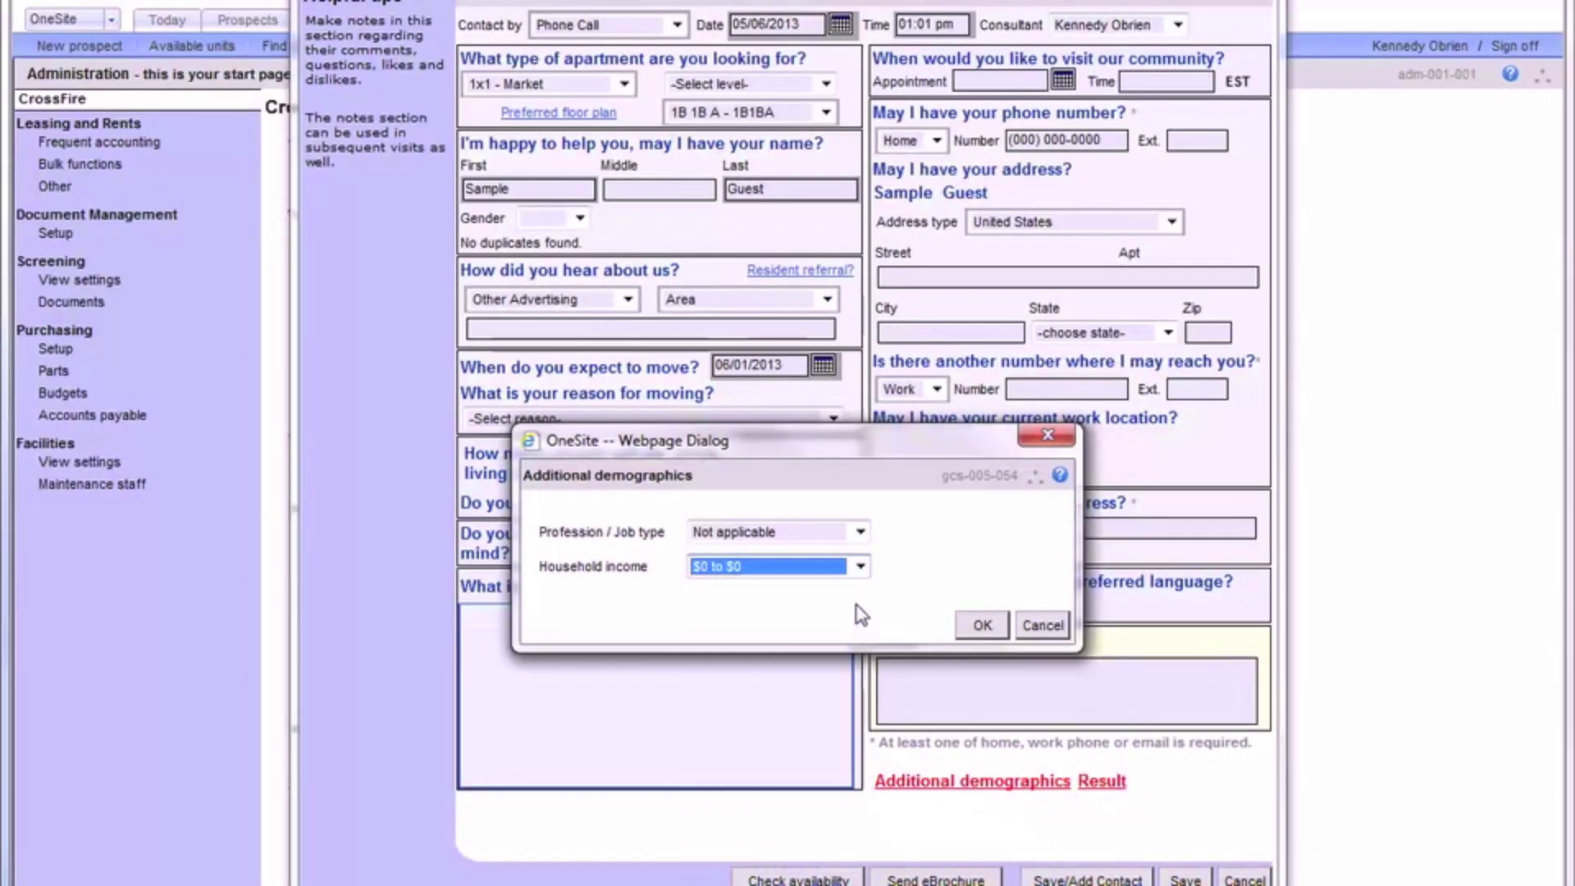
{"action": "left_click", "coordinate": [982, 625]}
Give the contact an Active result and note the call was about a one-bedroom apartment
{"action": "left_click", "coordinate": [1091, 779]}
{"action": "left_click", "coordinate": [953, 501]}
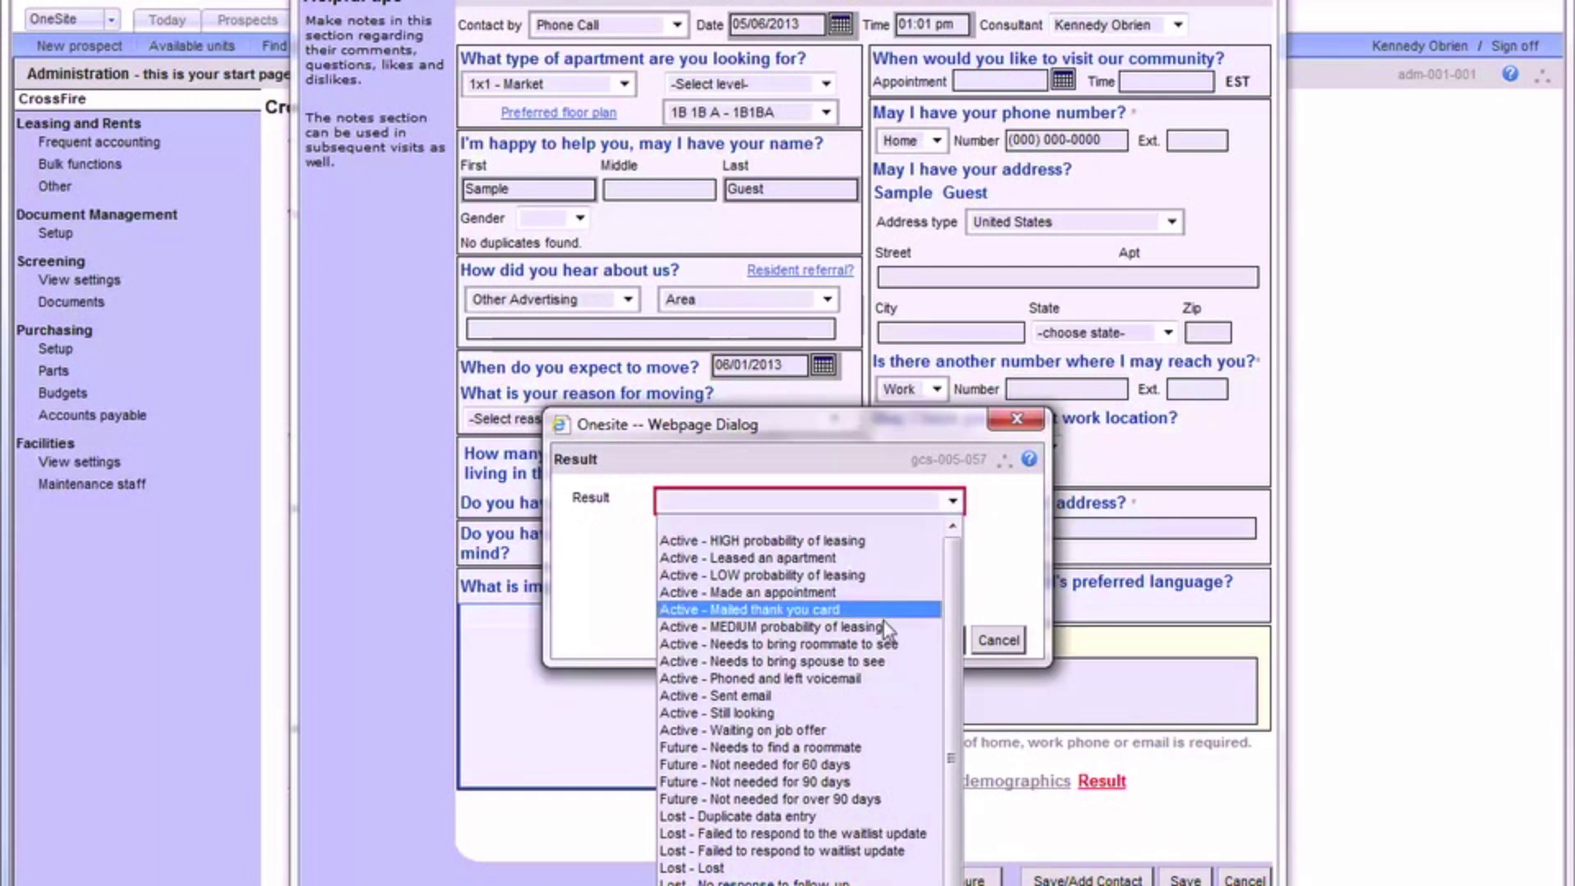
{"action": "left_click", "coordinate": [919, 602]}
{"action": "left_click", "coordinate": [938, 640]}
{"action": "left_click", "coordinate": [948, 640]}
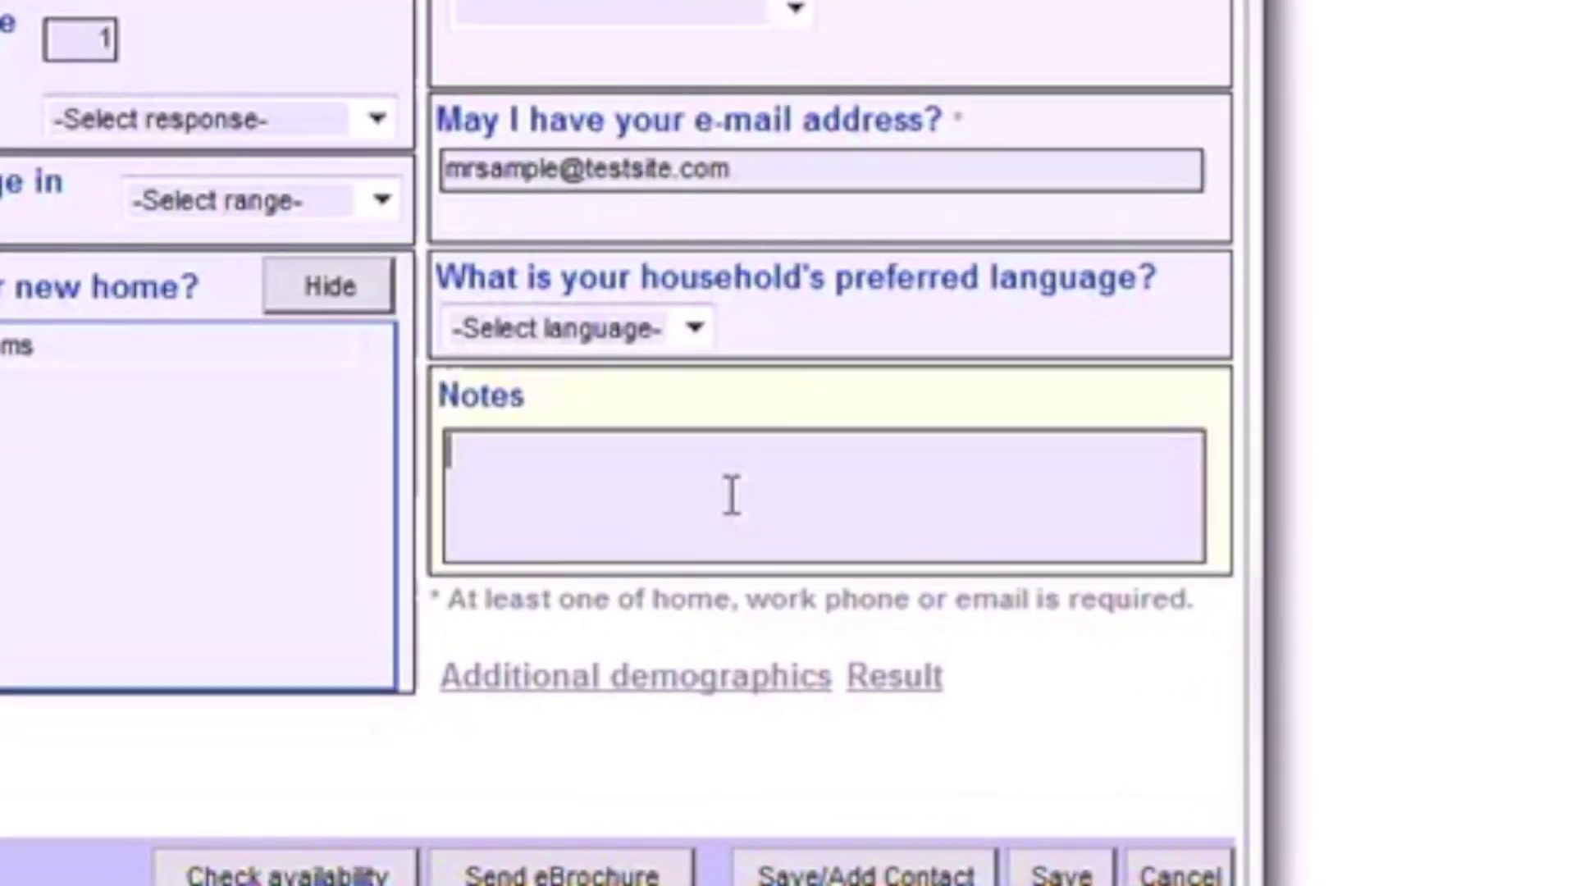
{"action": "type", "text": "Prospect called asking about a "}
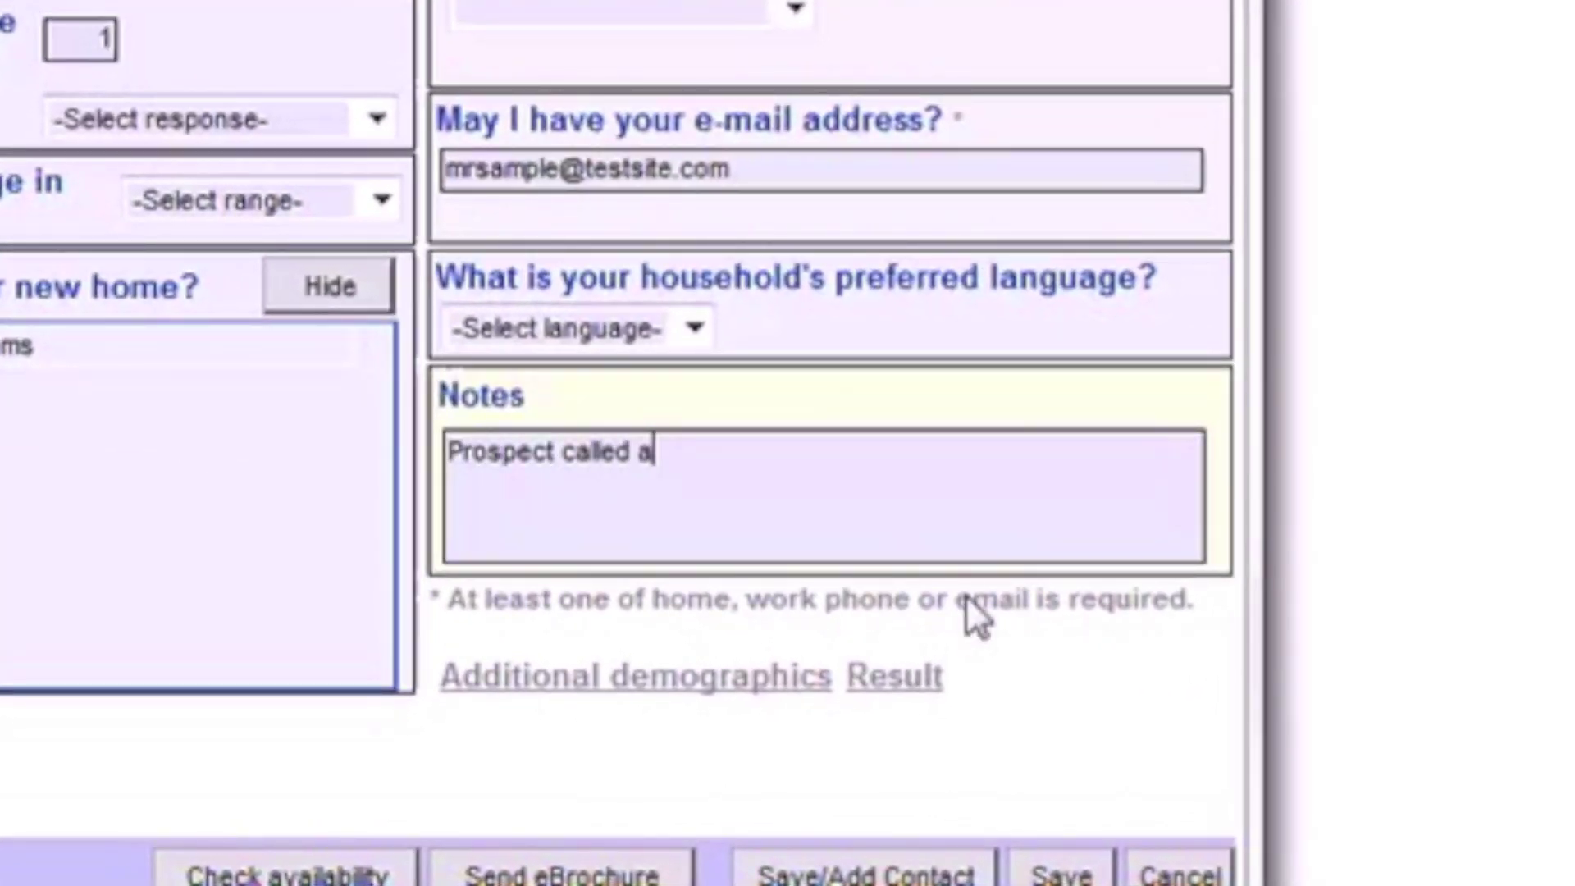
{"action": "type", "text": "one-bedroom apartment."}
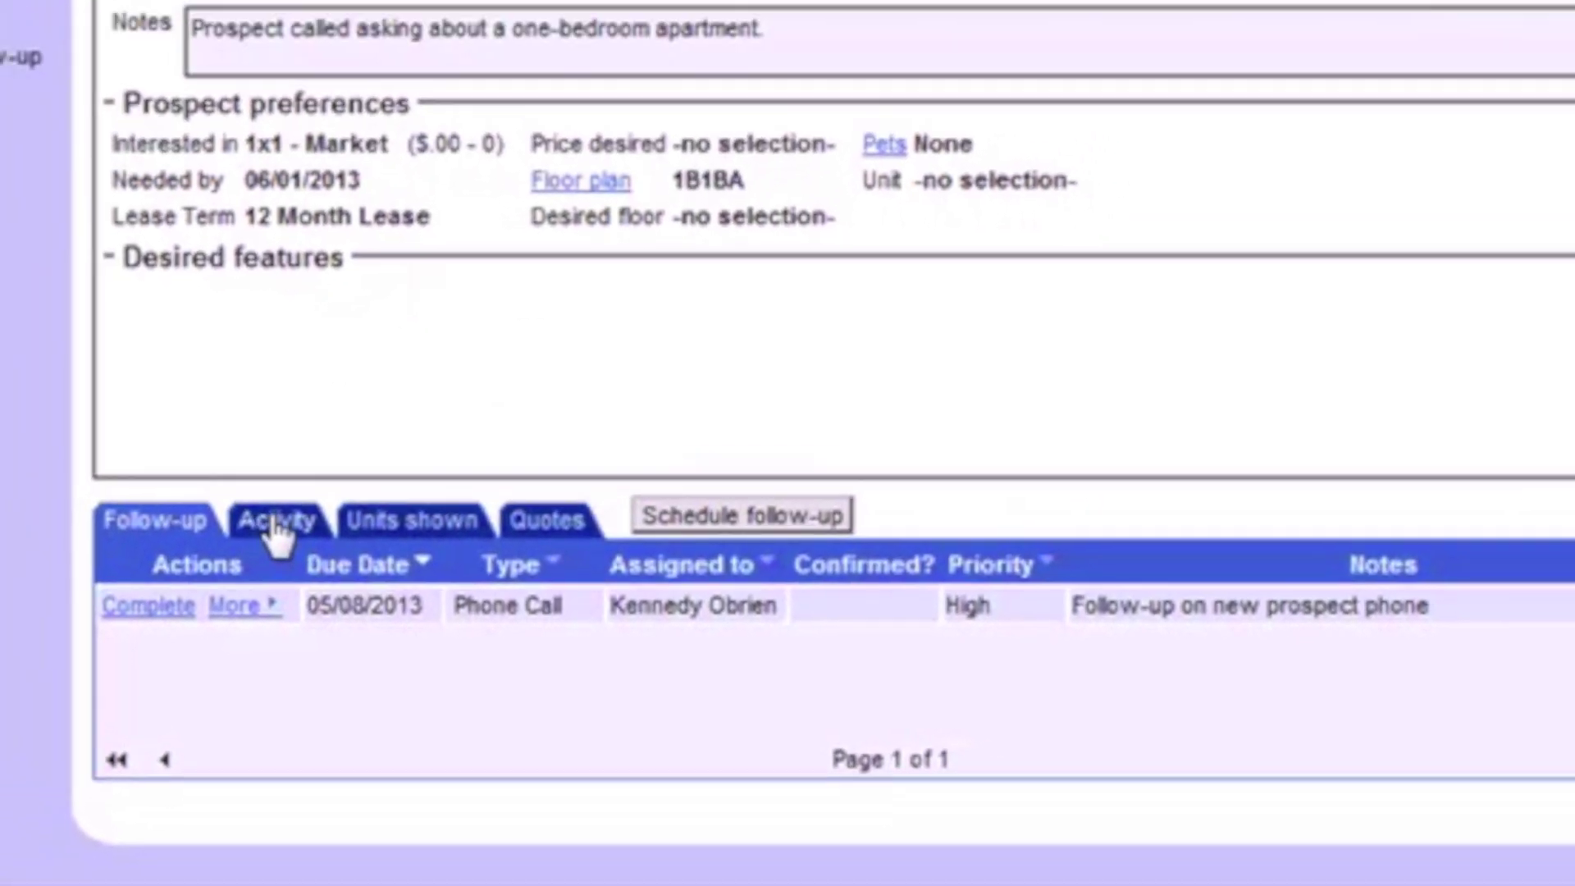
View the activity history and try Apply now, dismissing the Visit-required warning
{"action": "left_click", "coordinate": [223, 403]}
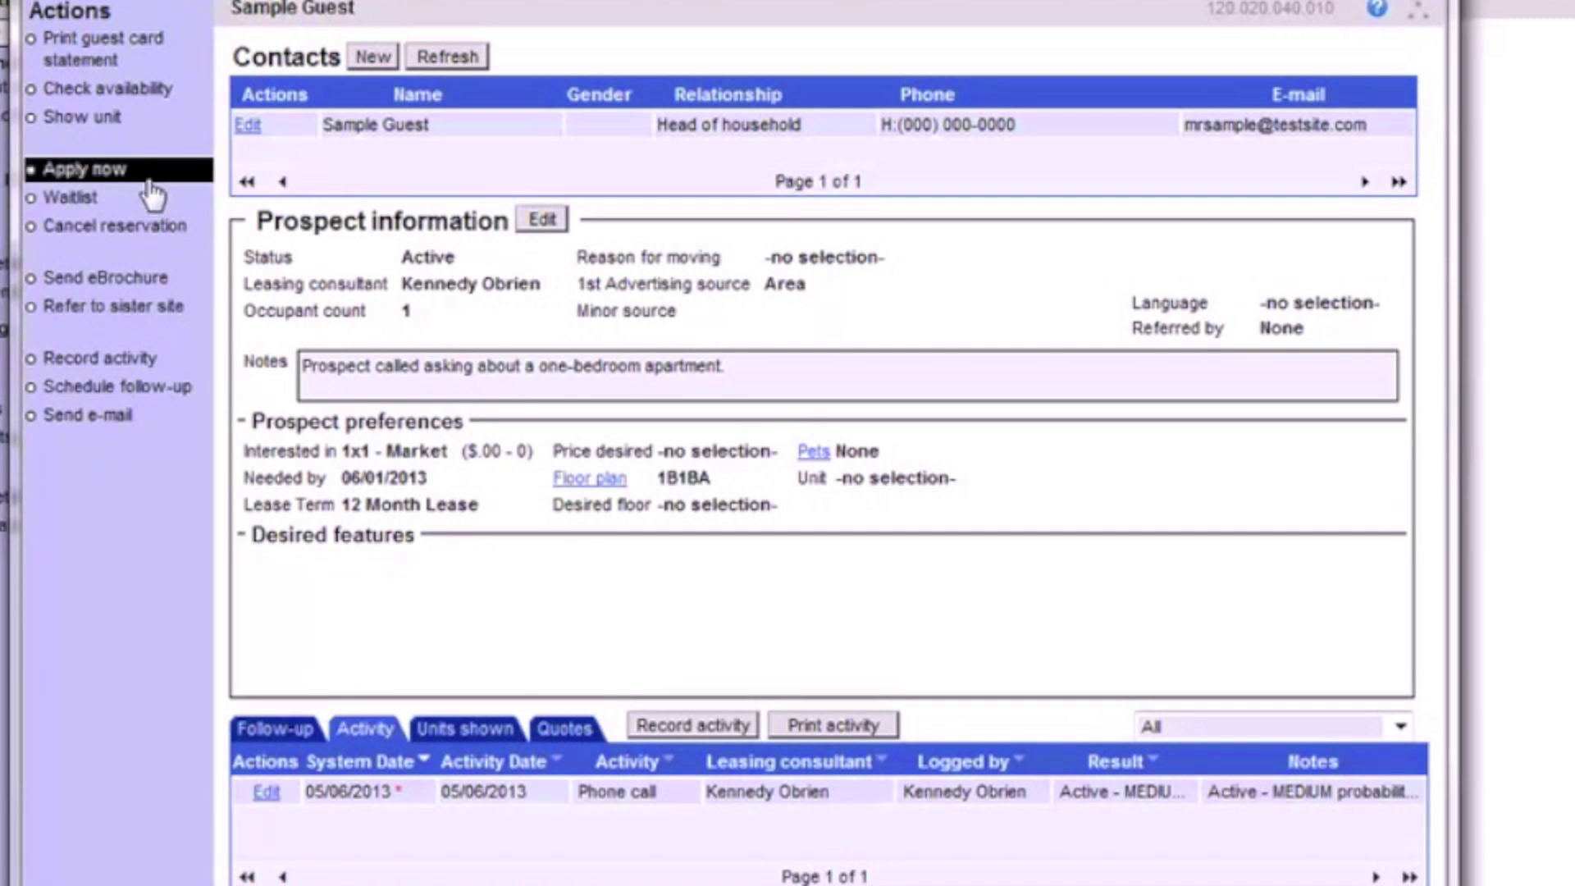
{"action": "left_click", "coordinate": [150, 175]}
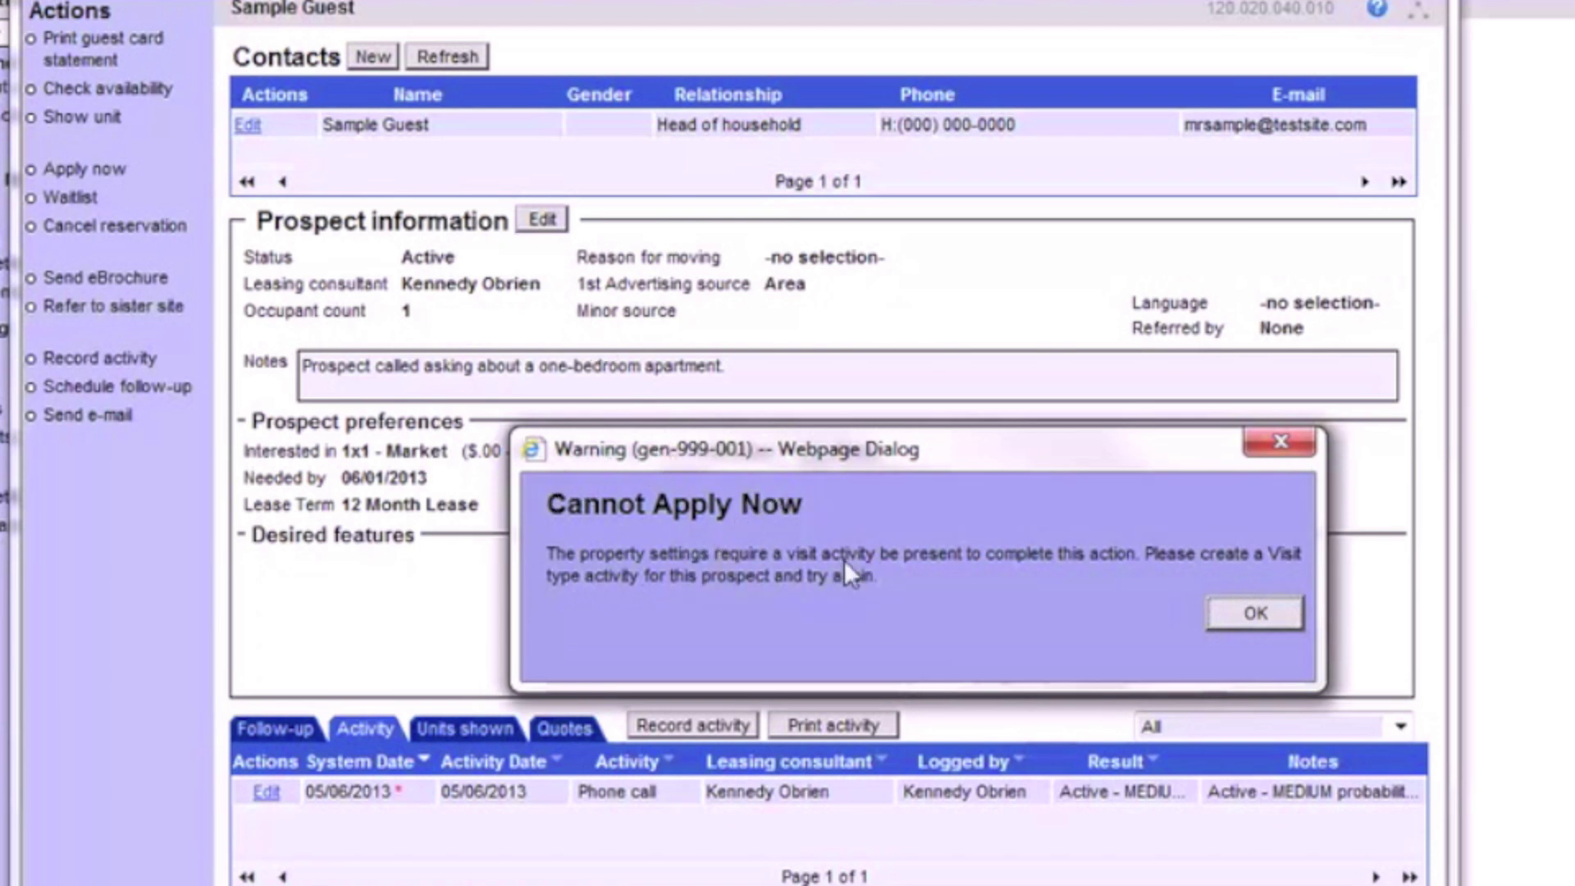
{"action": "left_click", "coordinate": [1255, 613]}
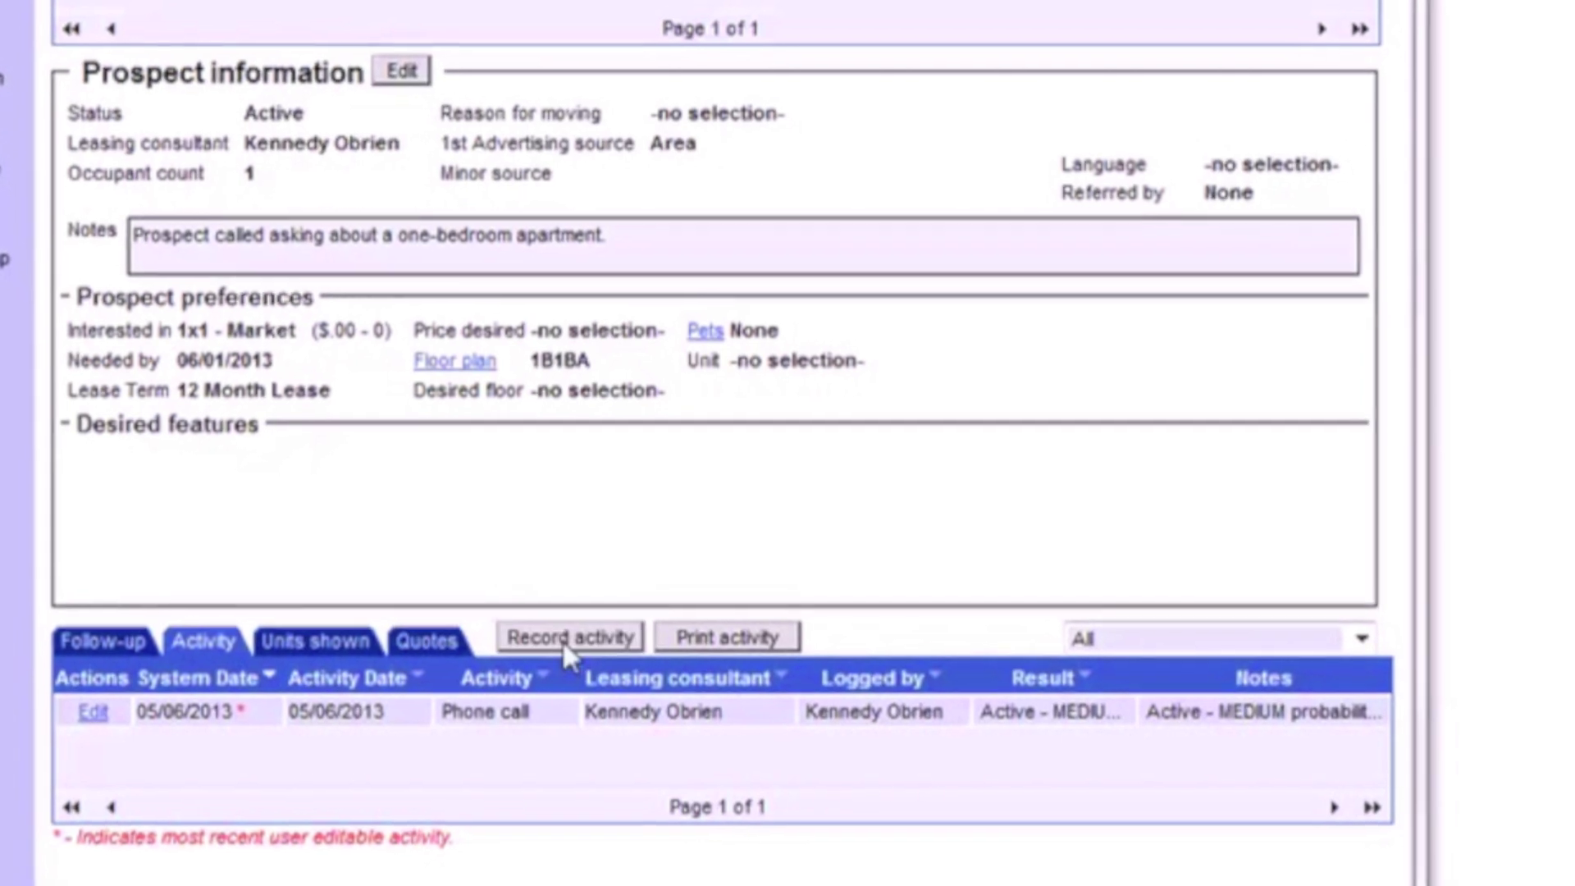
Save a Visit activity with result Active - Leased an apartment and a note that the guest loved it
{"action": "left_click", "coordinate": [566, 637]}
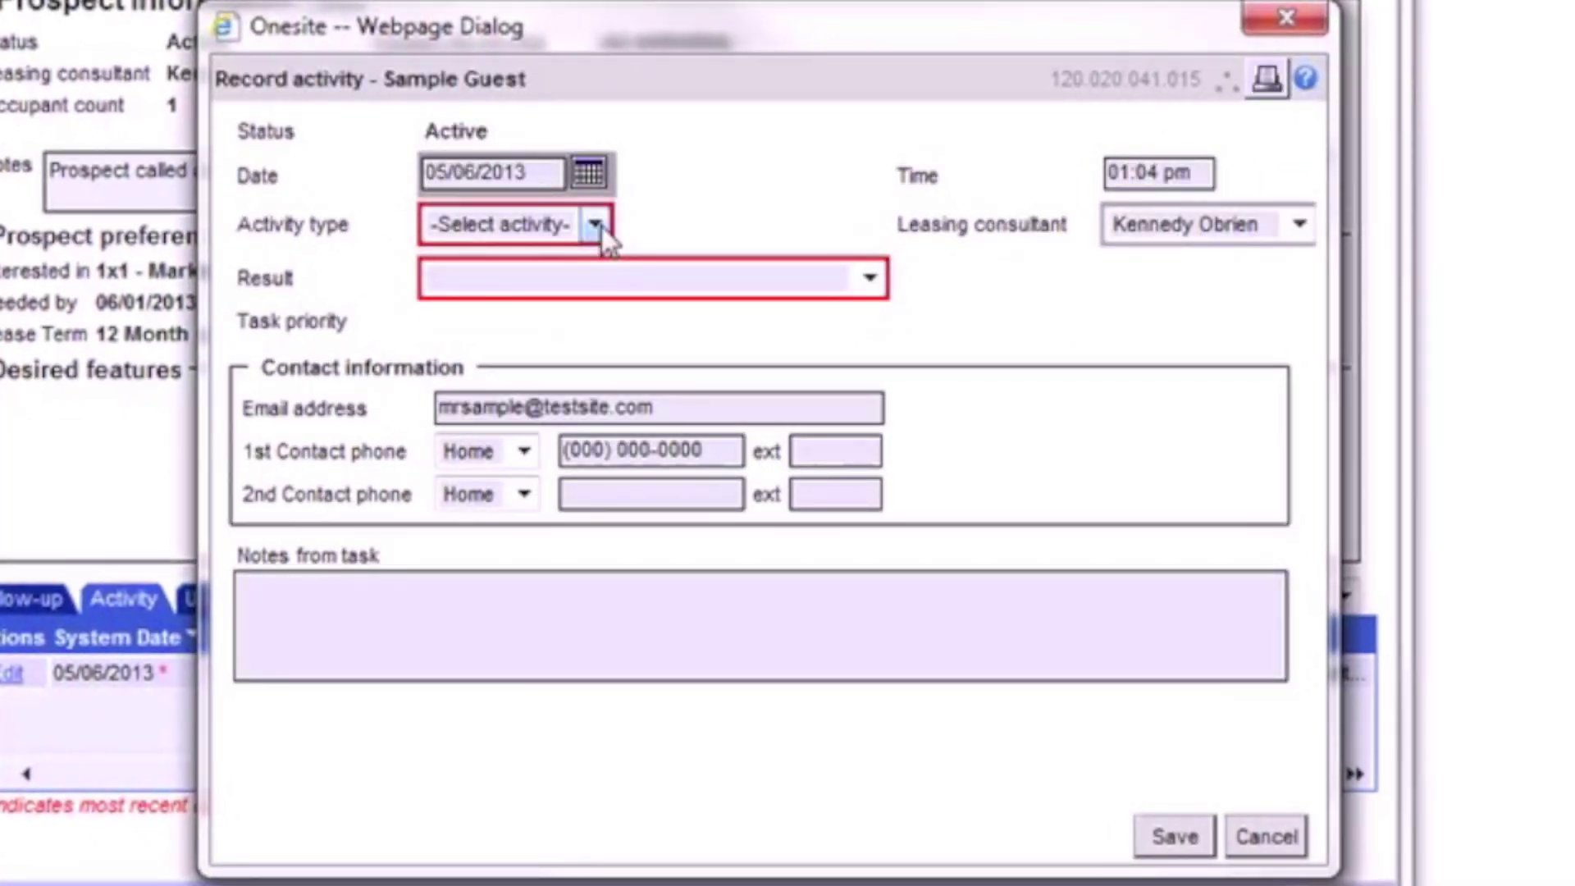
{"action": "left_click", "coordinate": [602, 226]}
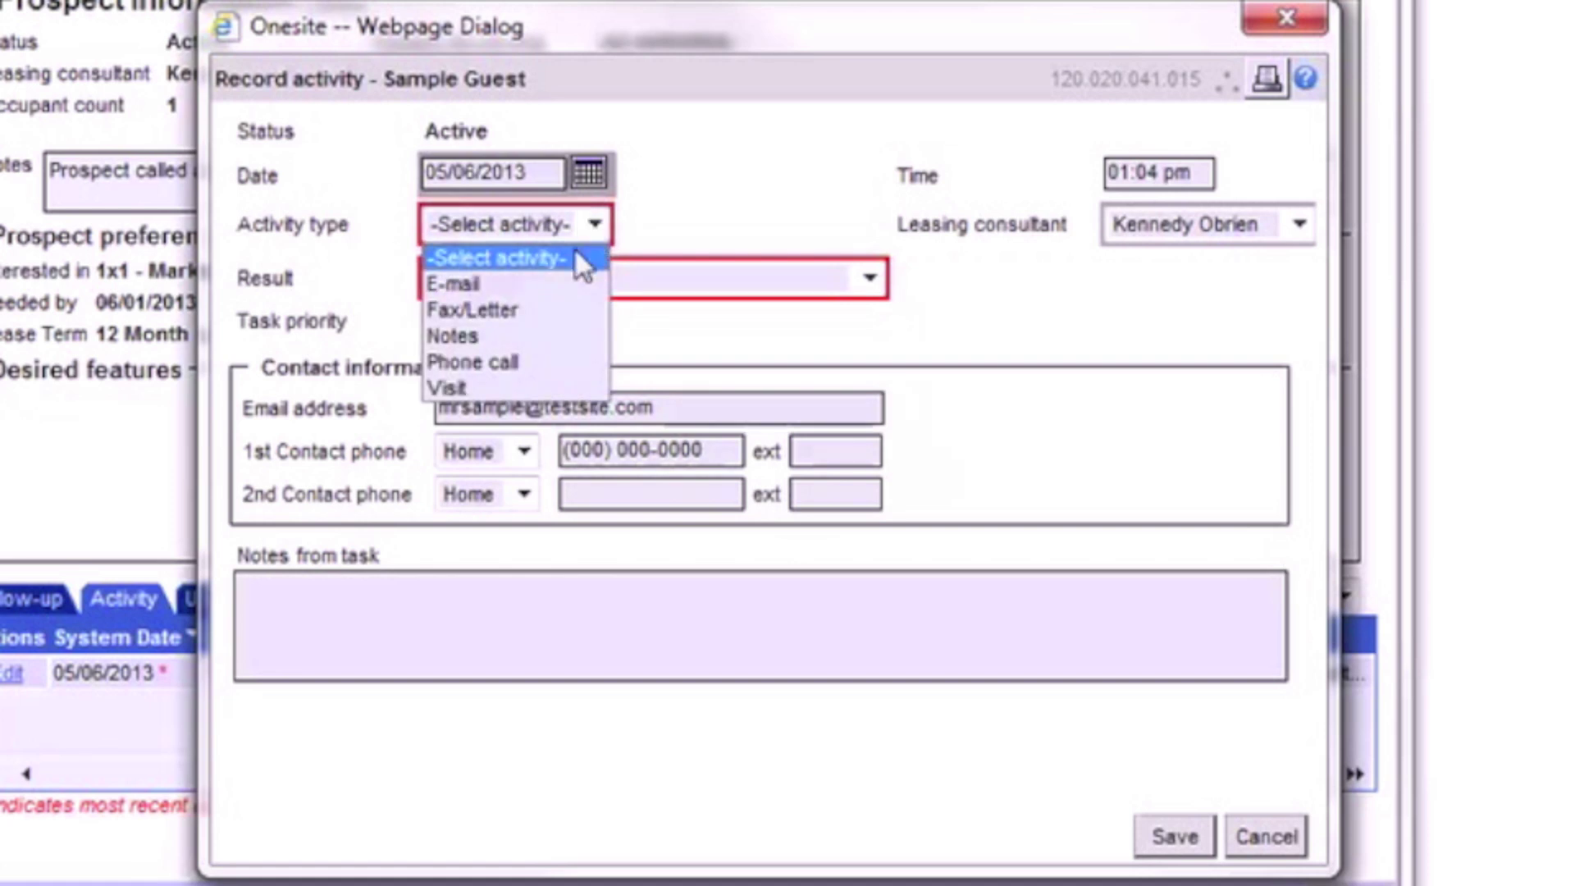
{"action": "left_click", "coordinate": [540, 386]}
{"action": "left_click", "coordinate": [651, 287]}
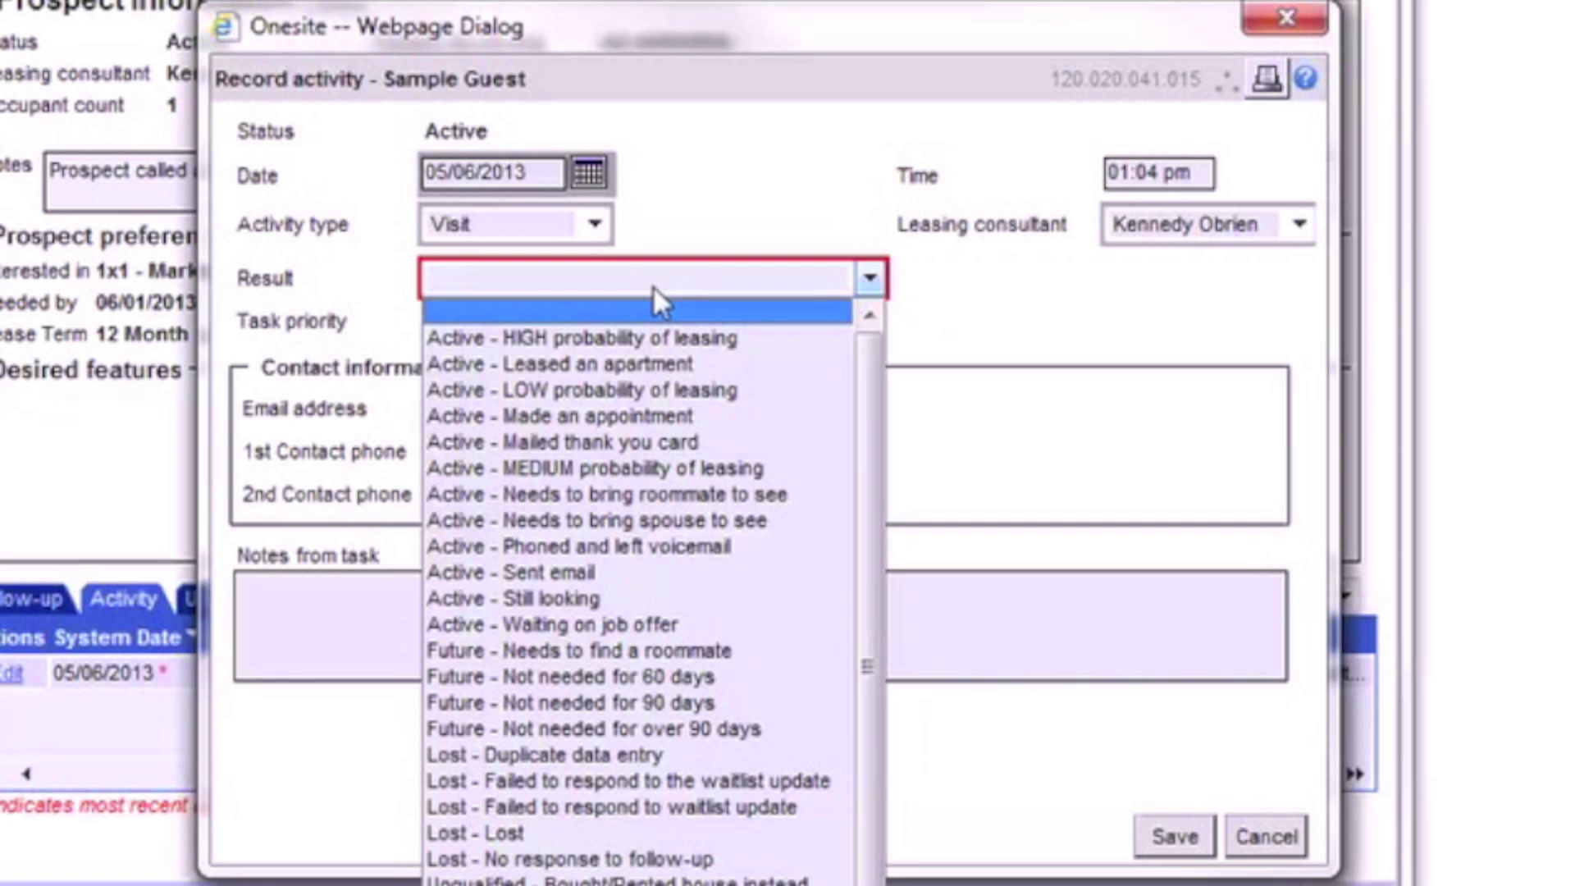
{"action": "left_click", "coordinate": [702, 369]}
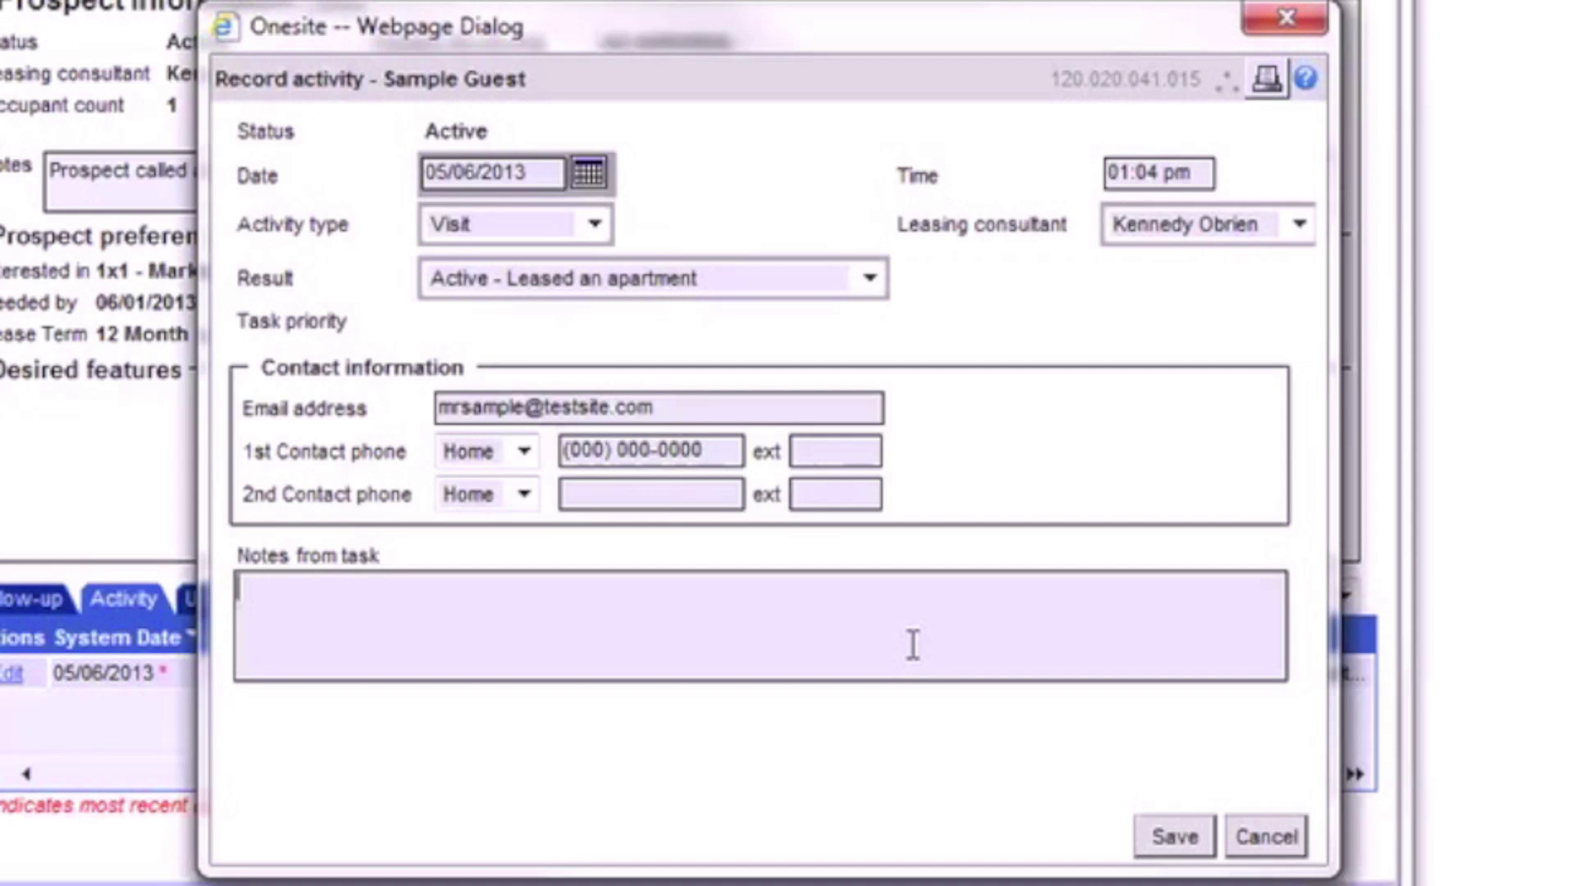
{"action": "type", "text": "Mr. Sample loved the apartment."}
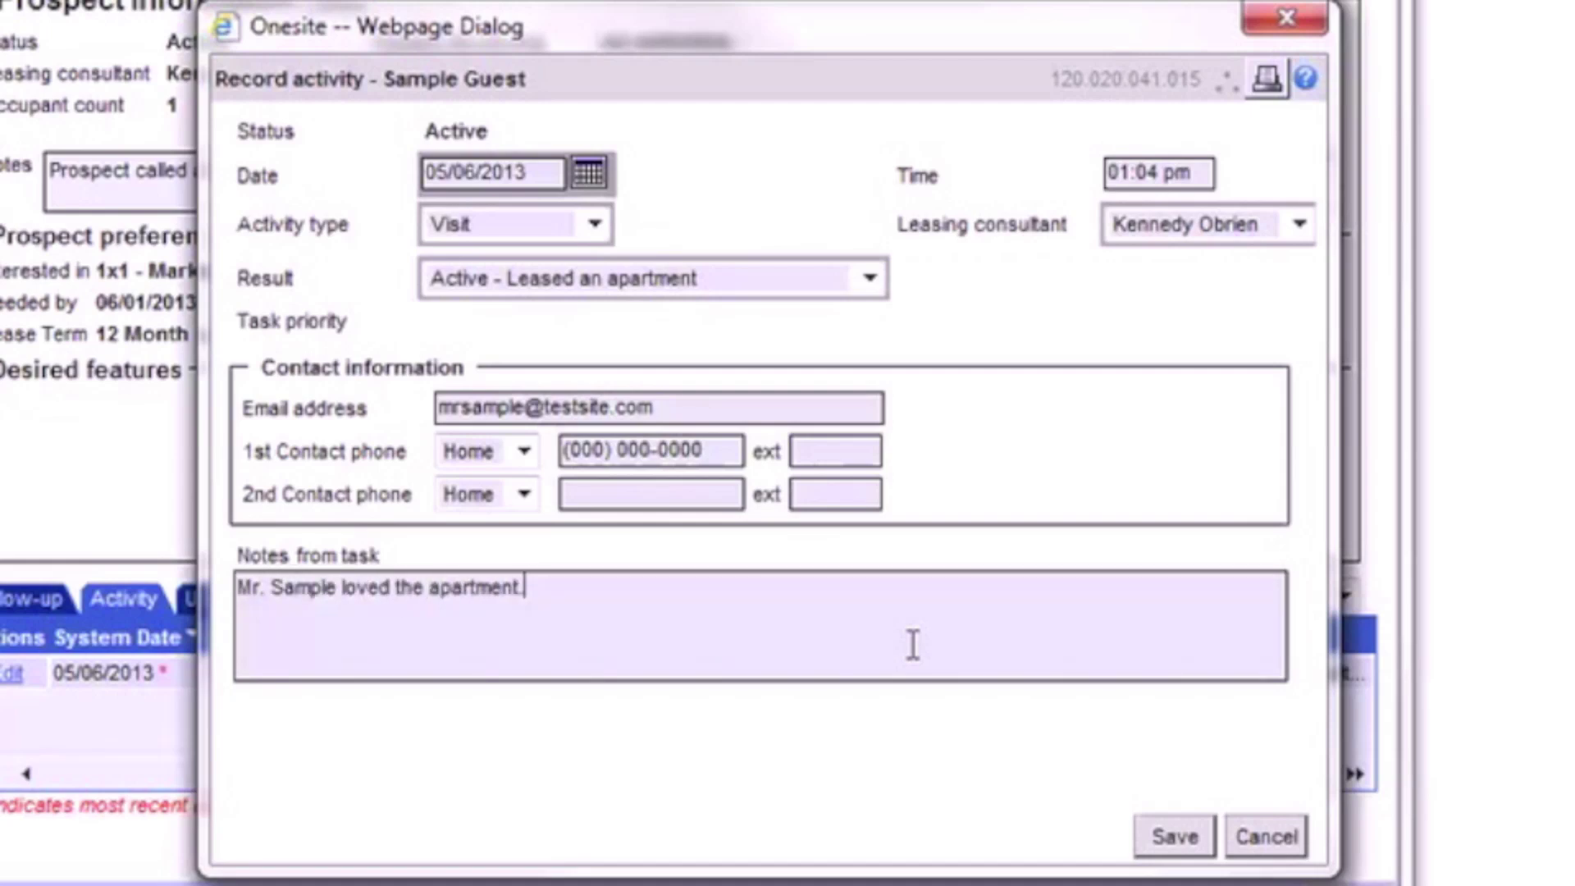
{"action": "left_click", "coordinate": [1175, 837]}
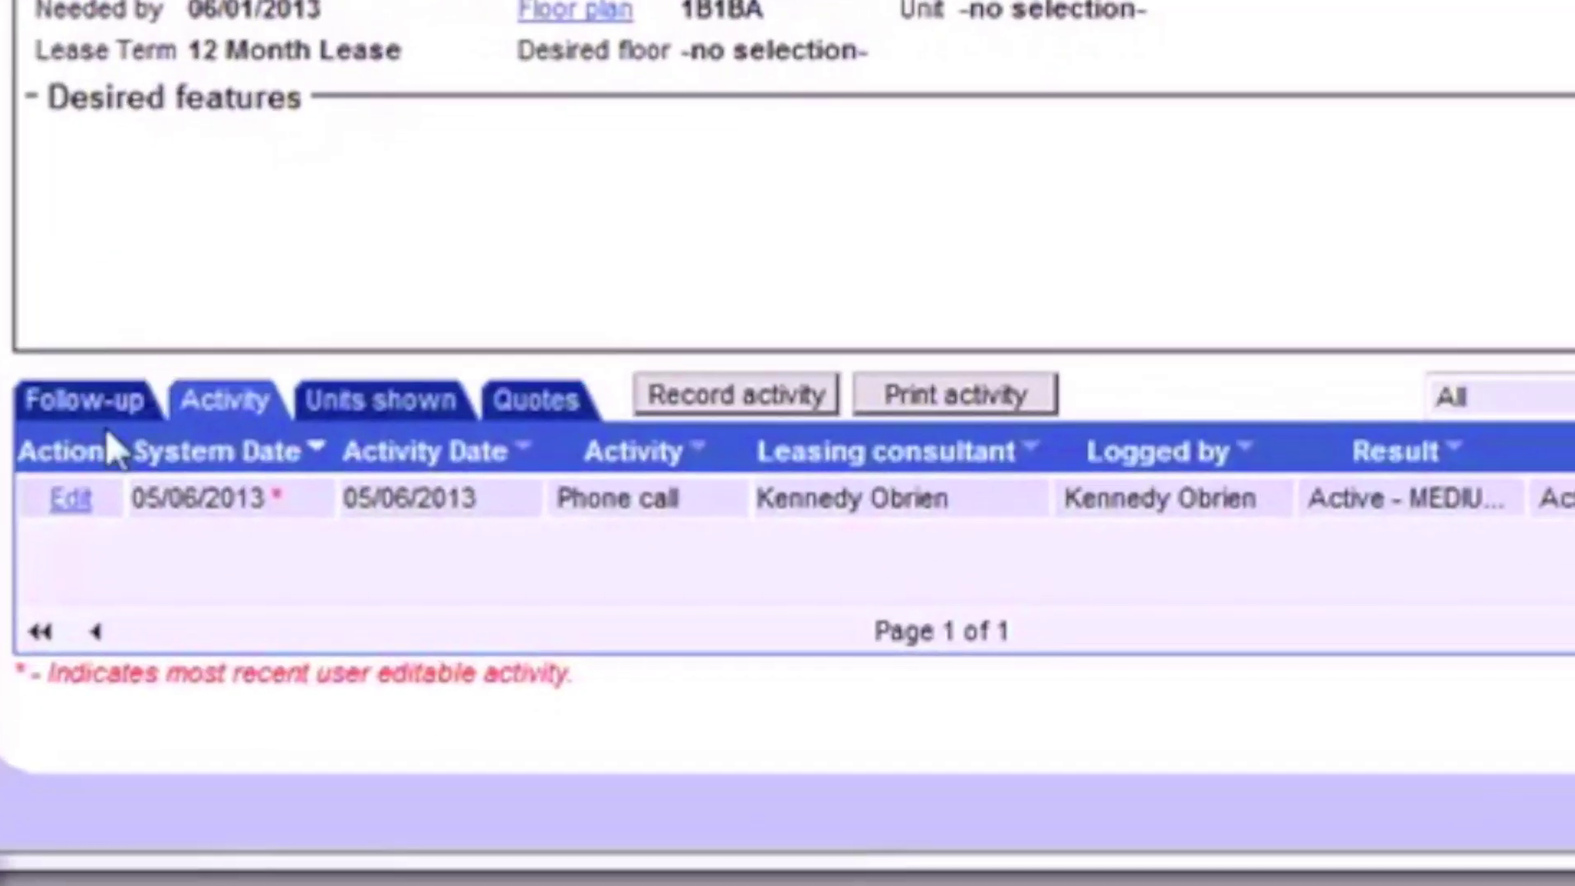
Record unit 89108 as shown, noting it's the unit the guest wants to rent
{"action": "left_click", "coordinate": [88, 405]}
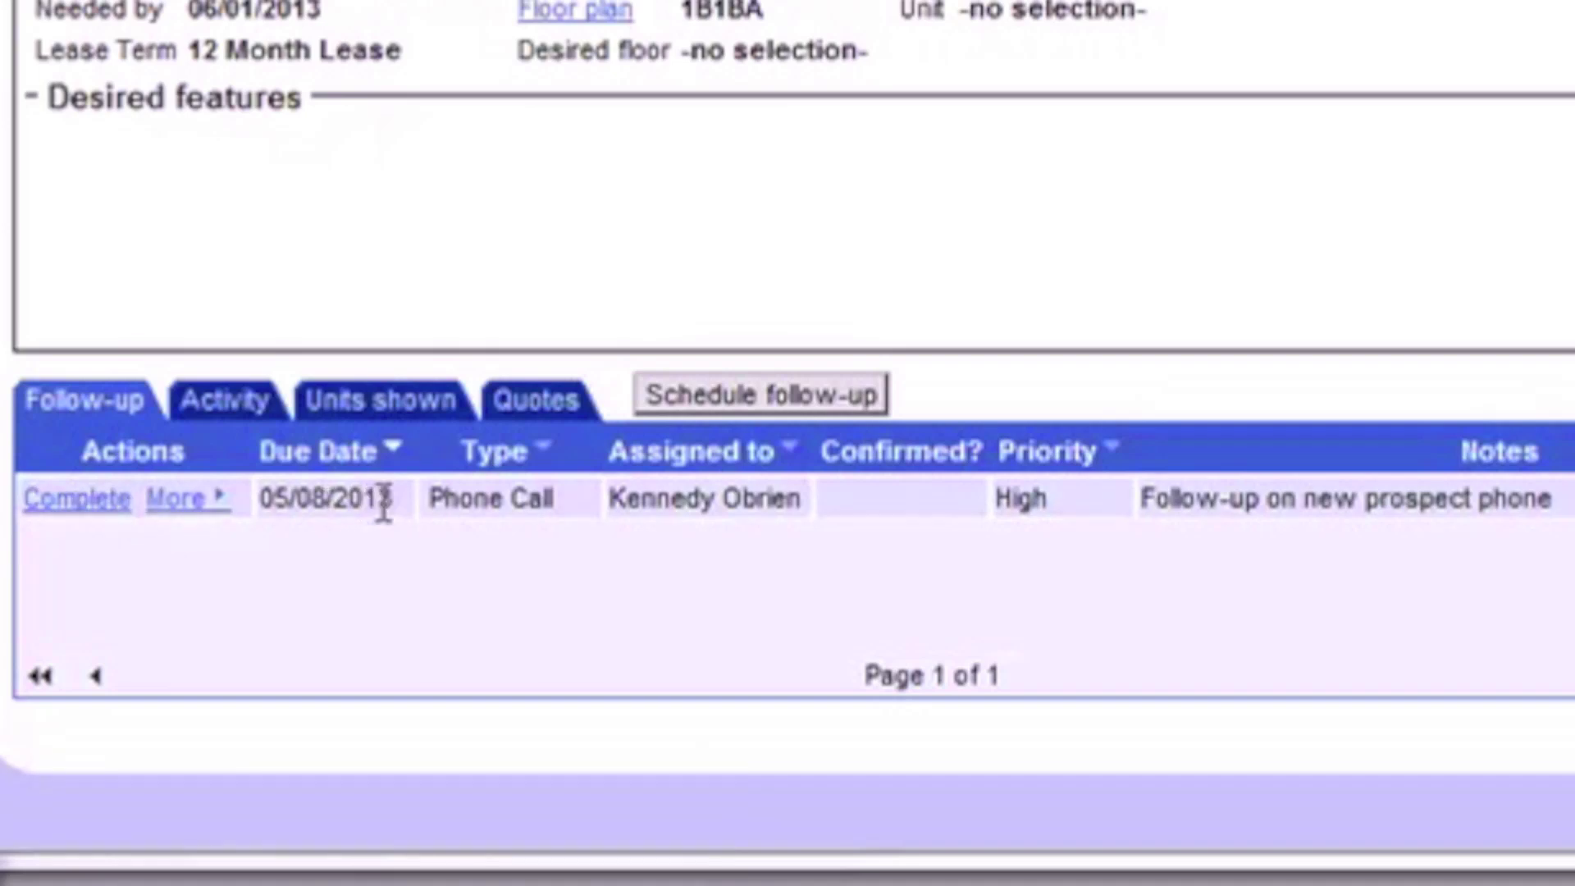
{"action": "left_click", "coordinate": [432, 405]}
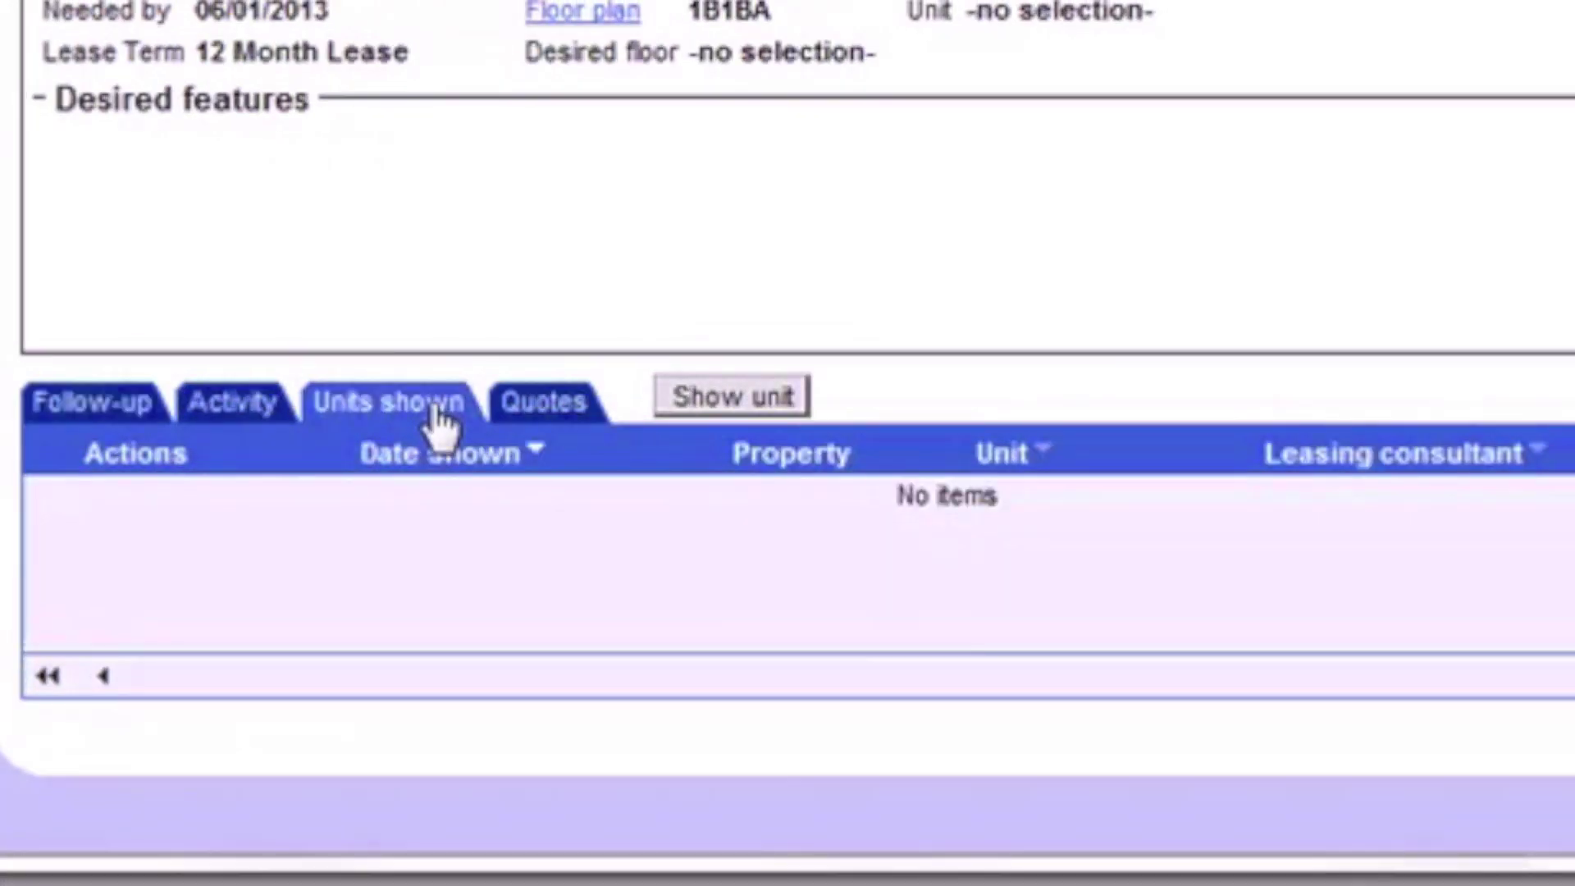
{"action": "left_click", "coordinate": [761, 406]}
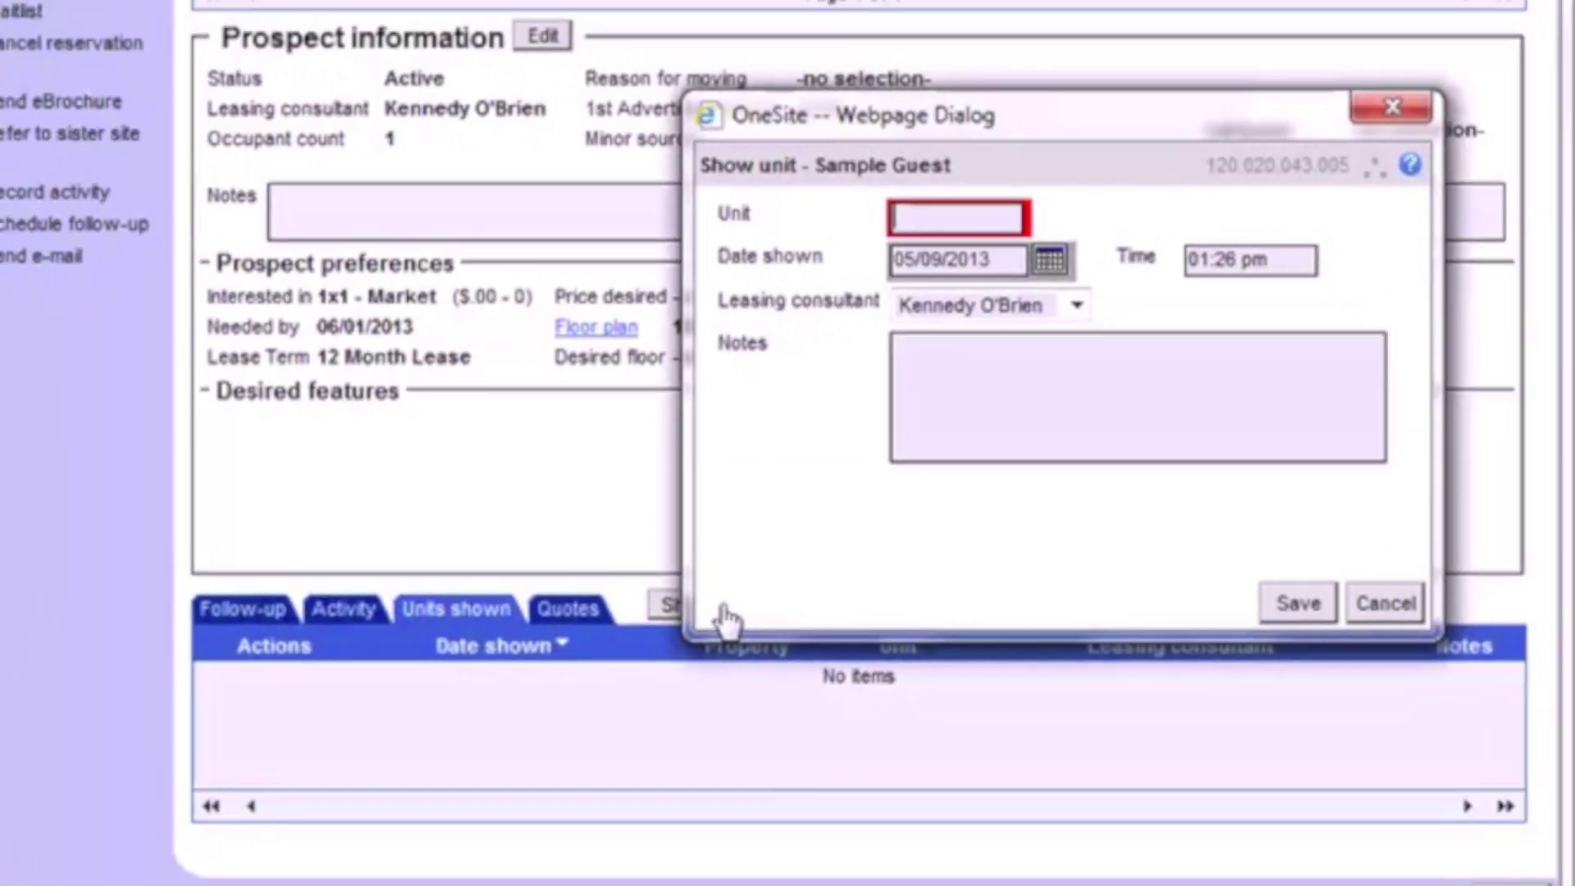
{"action": "left_click", "coordinate": [1008, 218]}
{"action": "type", "text": "89108"}
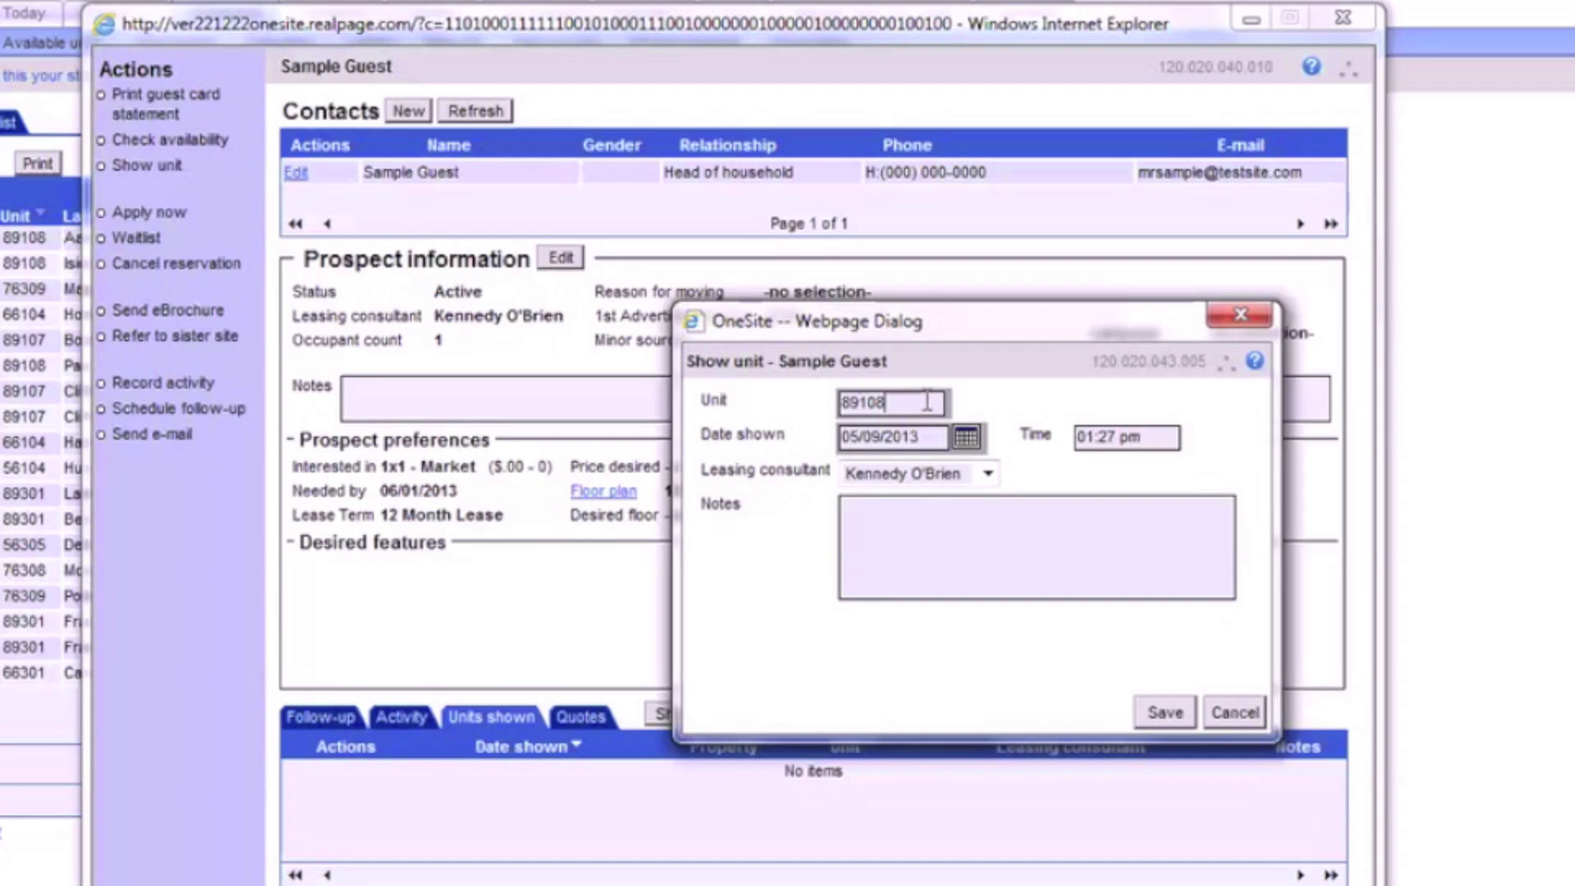
{"action": "key", "text": "Tab"}
{"action": "left_click", "coordinate": [1023, 506]}
{"action": "type", "text": "This is the unit that Mr. Sa"}
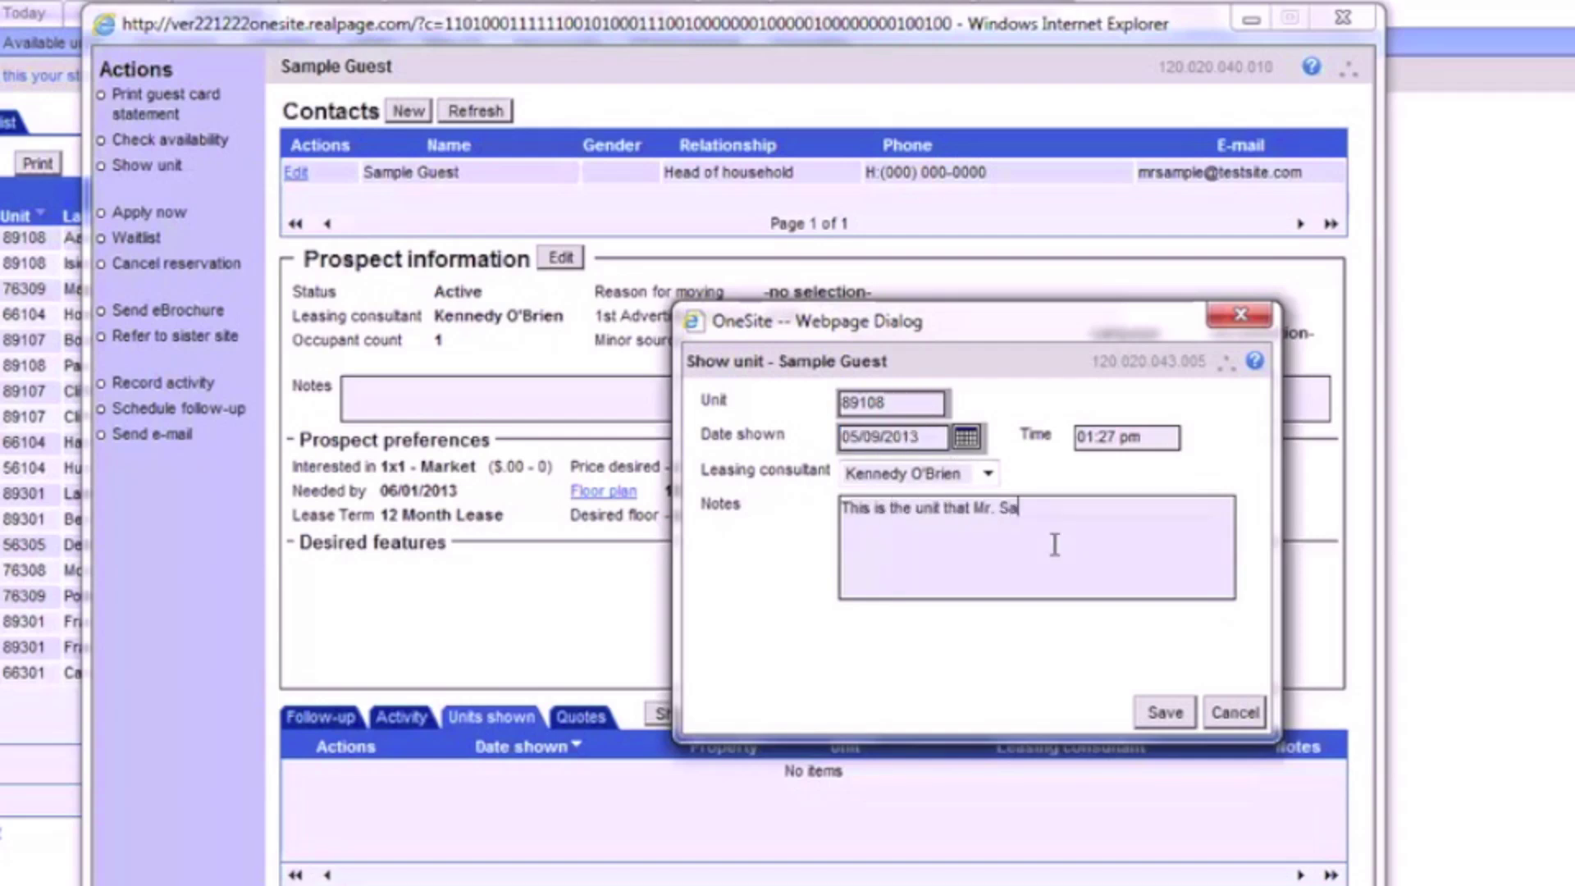
{"action": "type", "text": "mple wants to rent."}
{"action": "left_click", "coordinate": [1165, 712]}
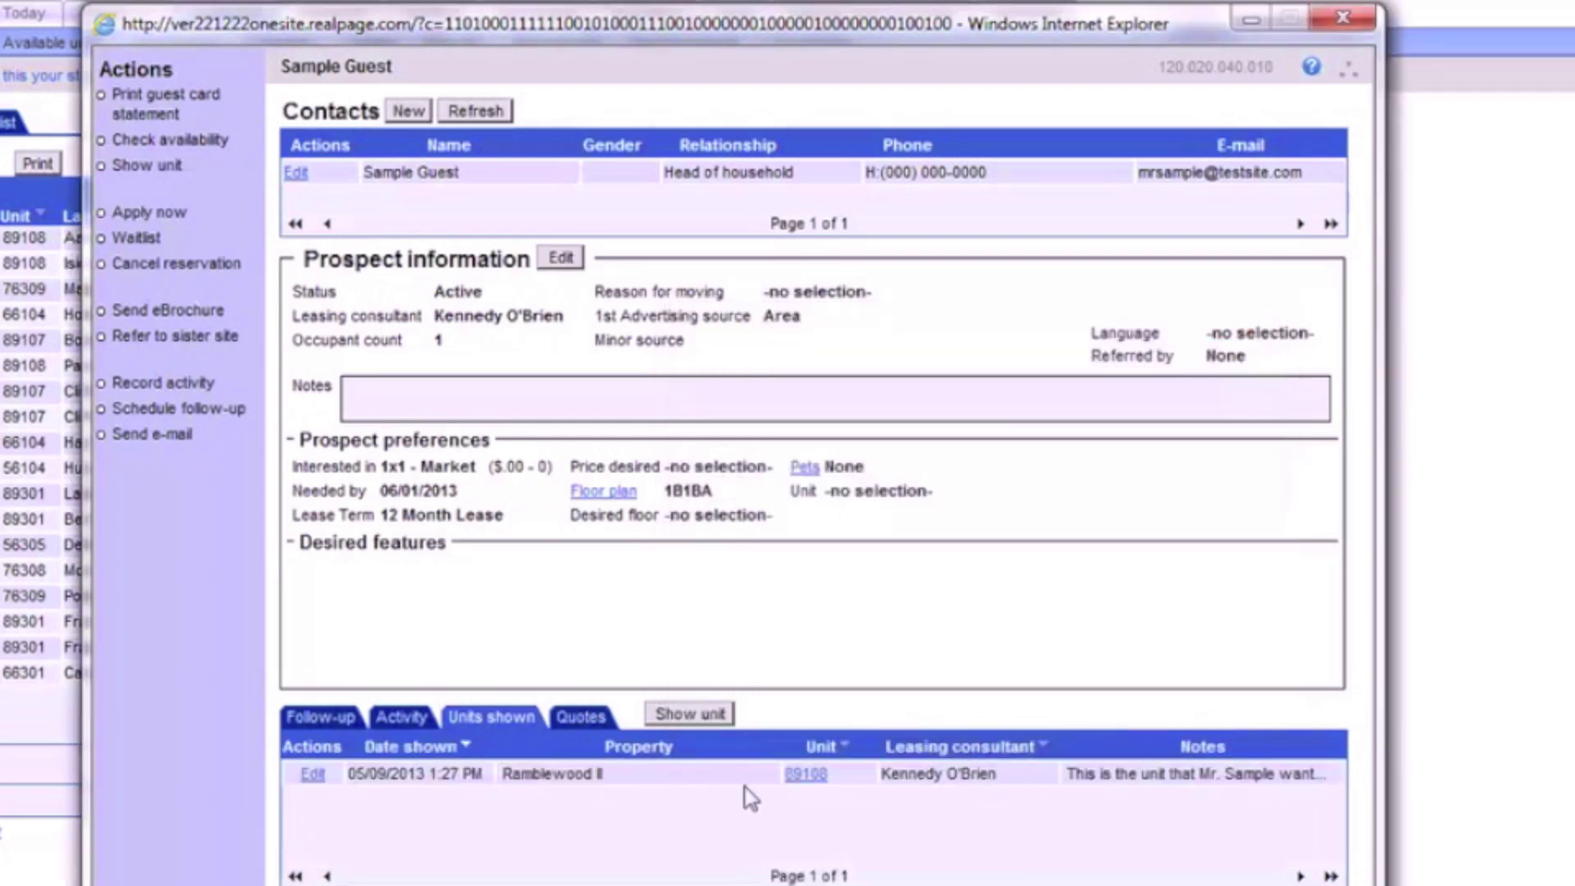
{"action": "left_click", "coordinate": [581, 722]}
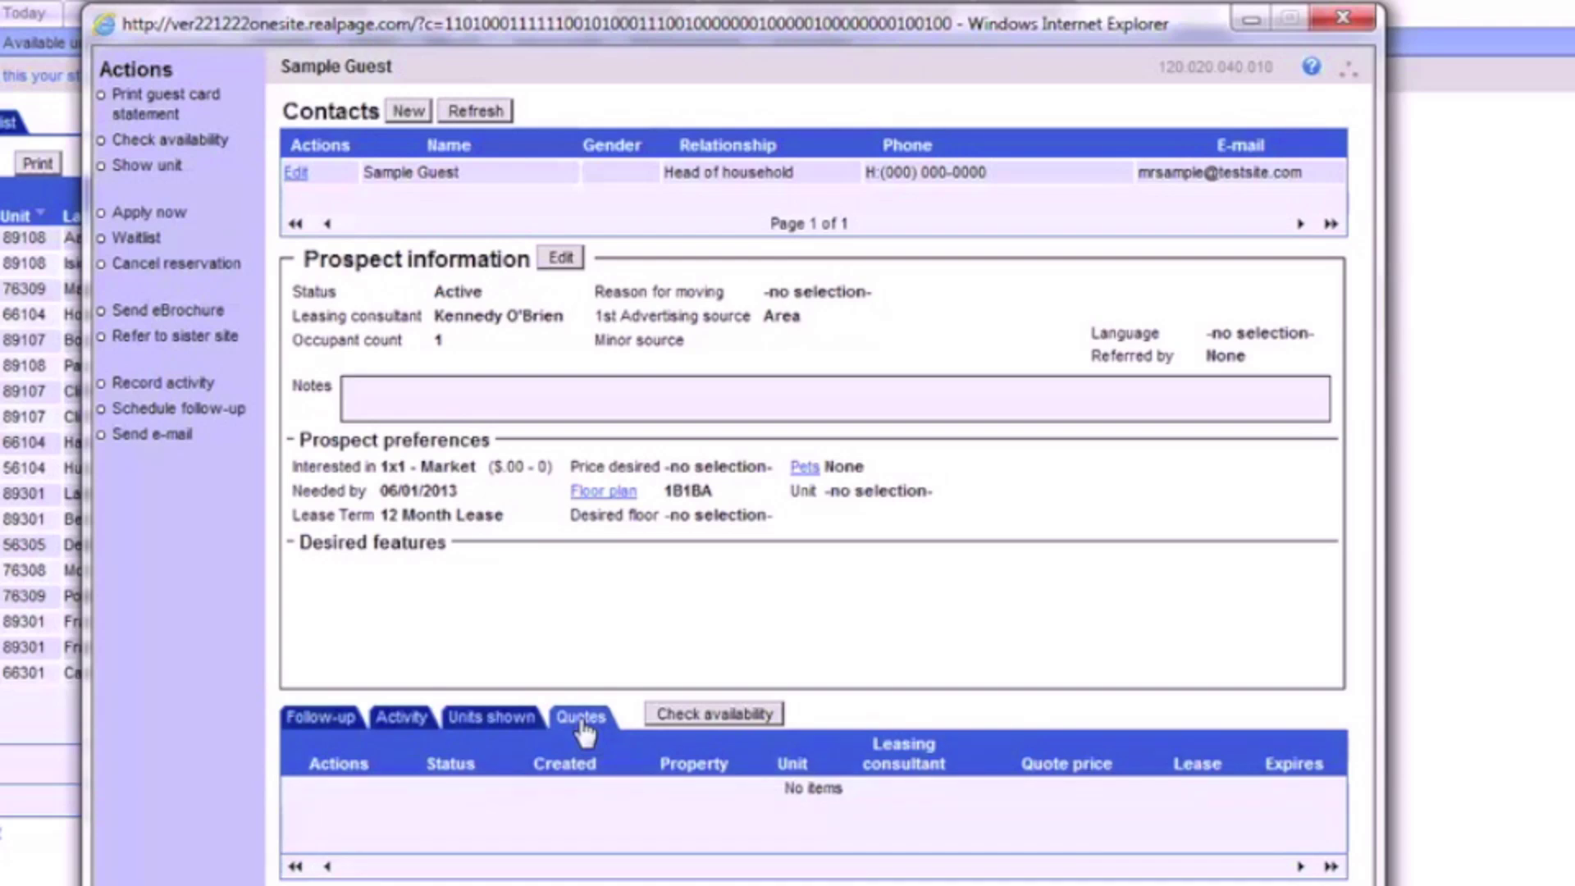
Check availability and quote unit 89108 at $1,255 monthly for 12 months
{"action": "left_click", "coordinate": [689, 716]}
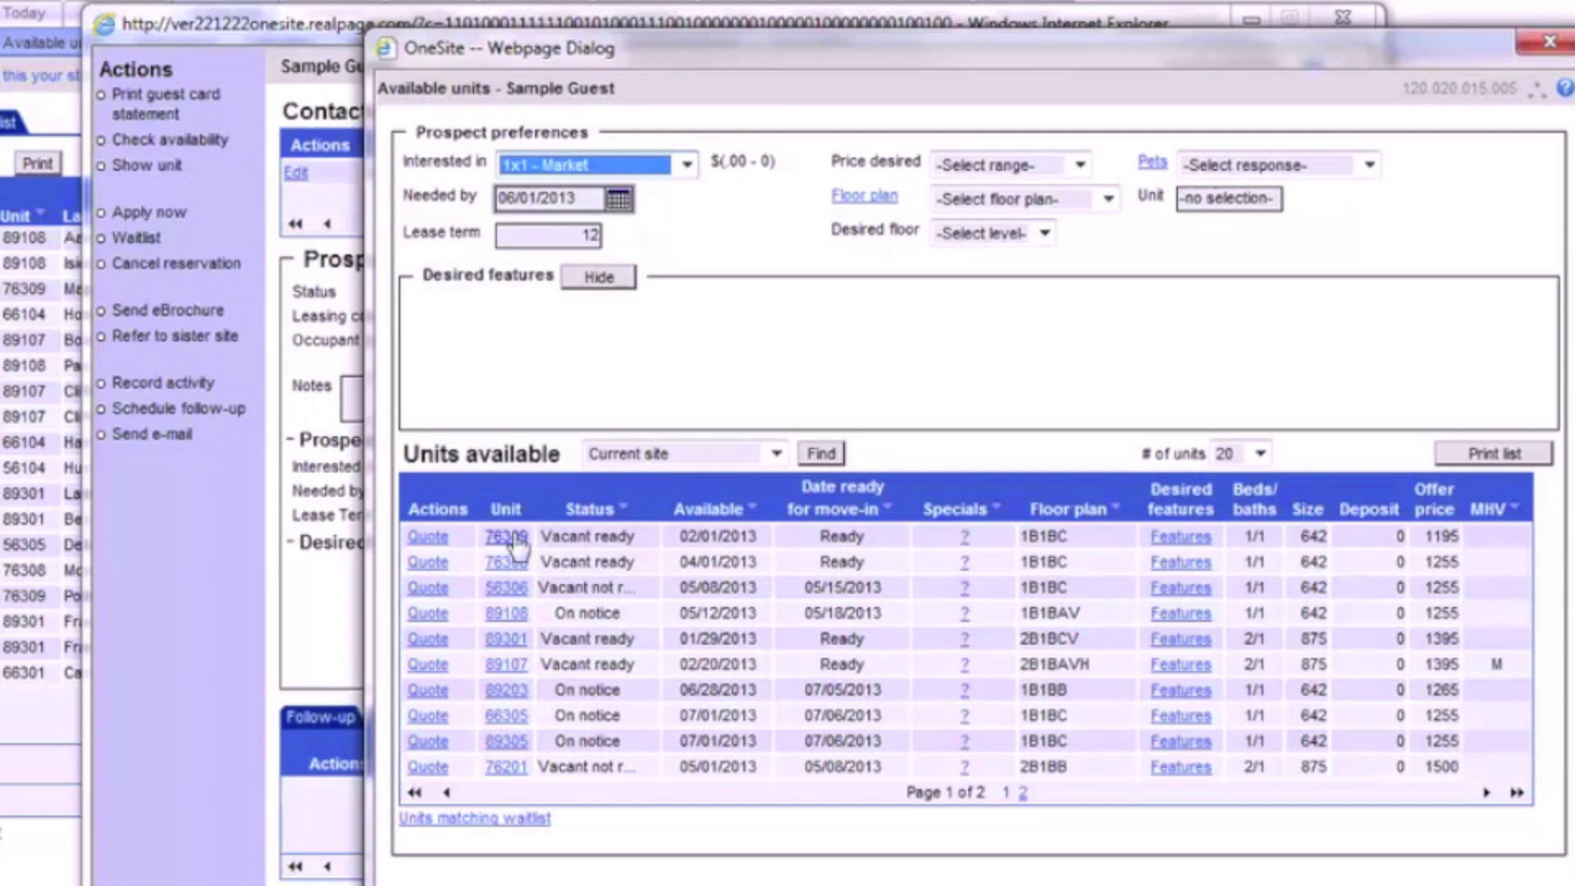
{"action": "left_click", "coordinate": [440, 620]}
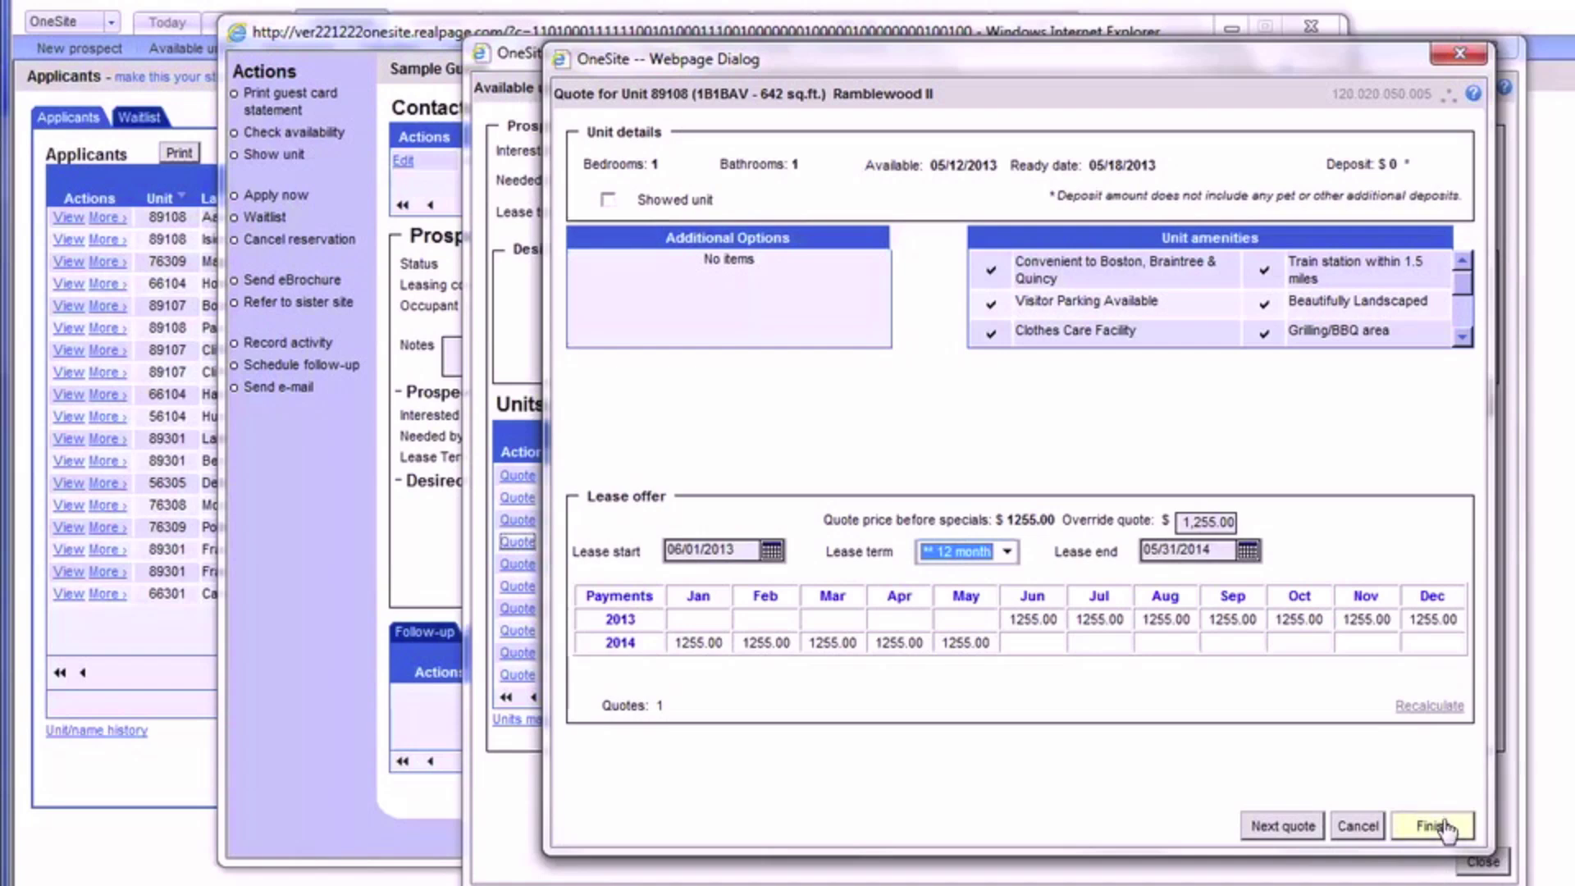
Finish the unit 89108 quote, review the quote sheet, and close back to the guest card
{"action": "left_click", "coordinate": [1446, 830]}
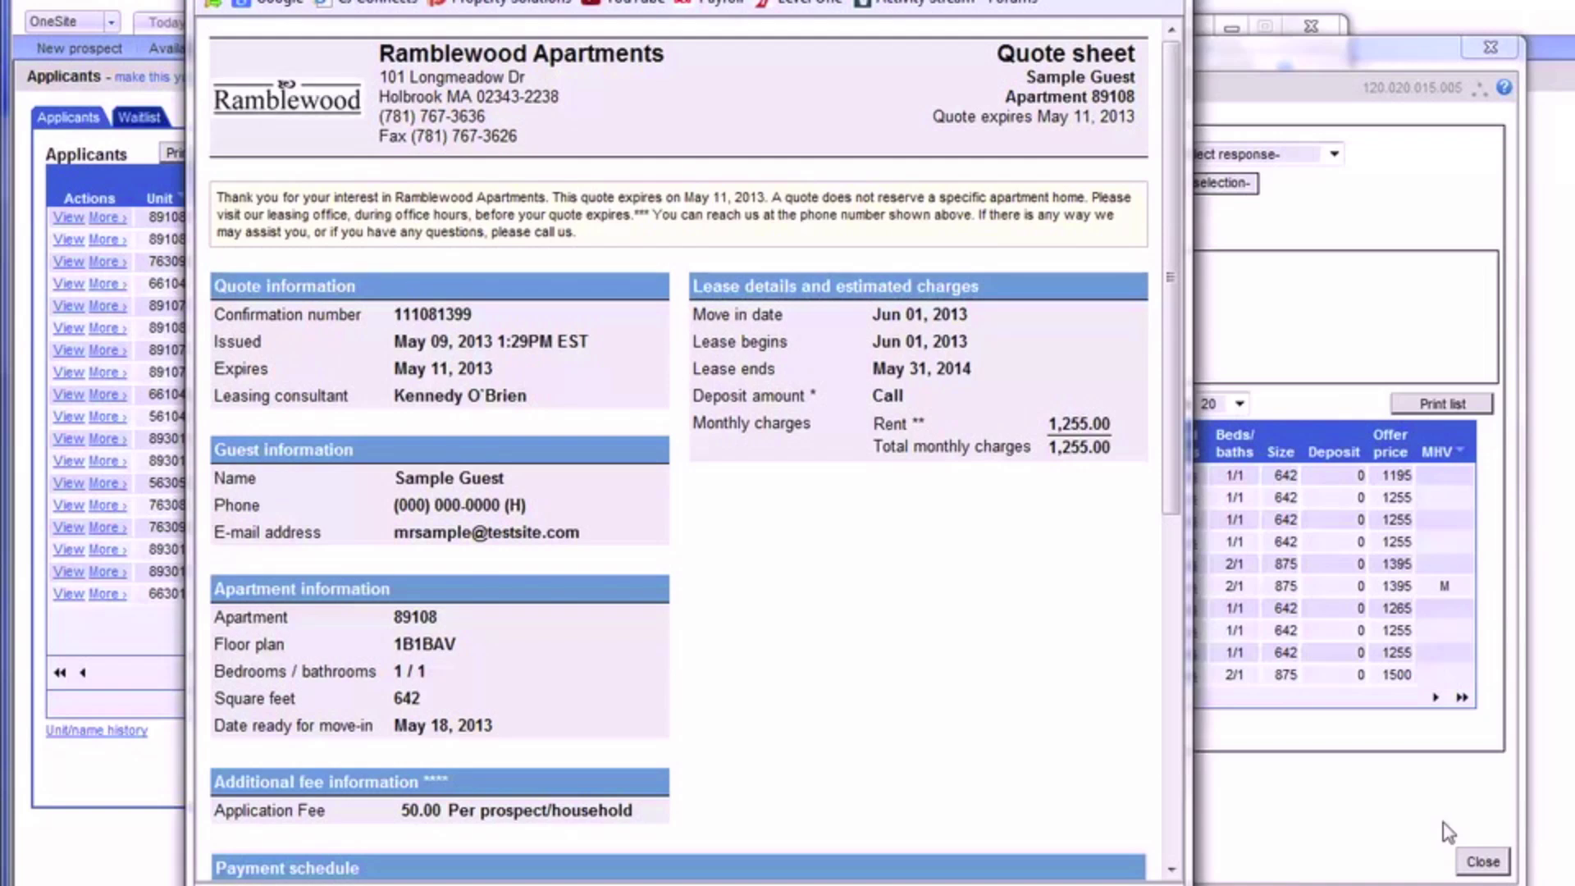
{"action": "left_click_drag", "start_coordinate": [1170, 327], "coordinate": [1296, 310]}
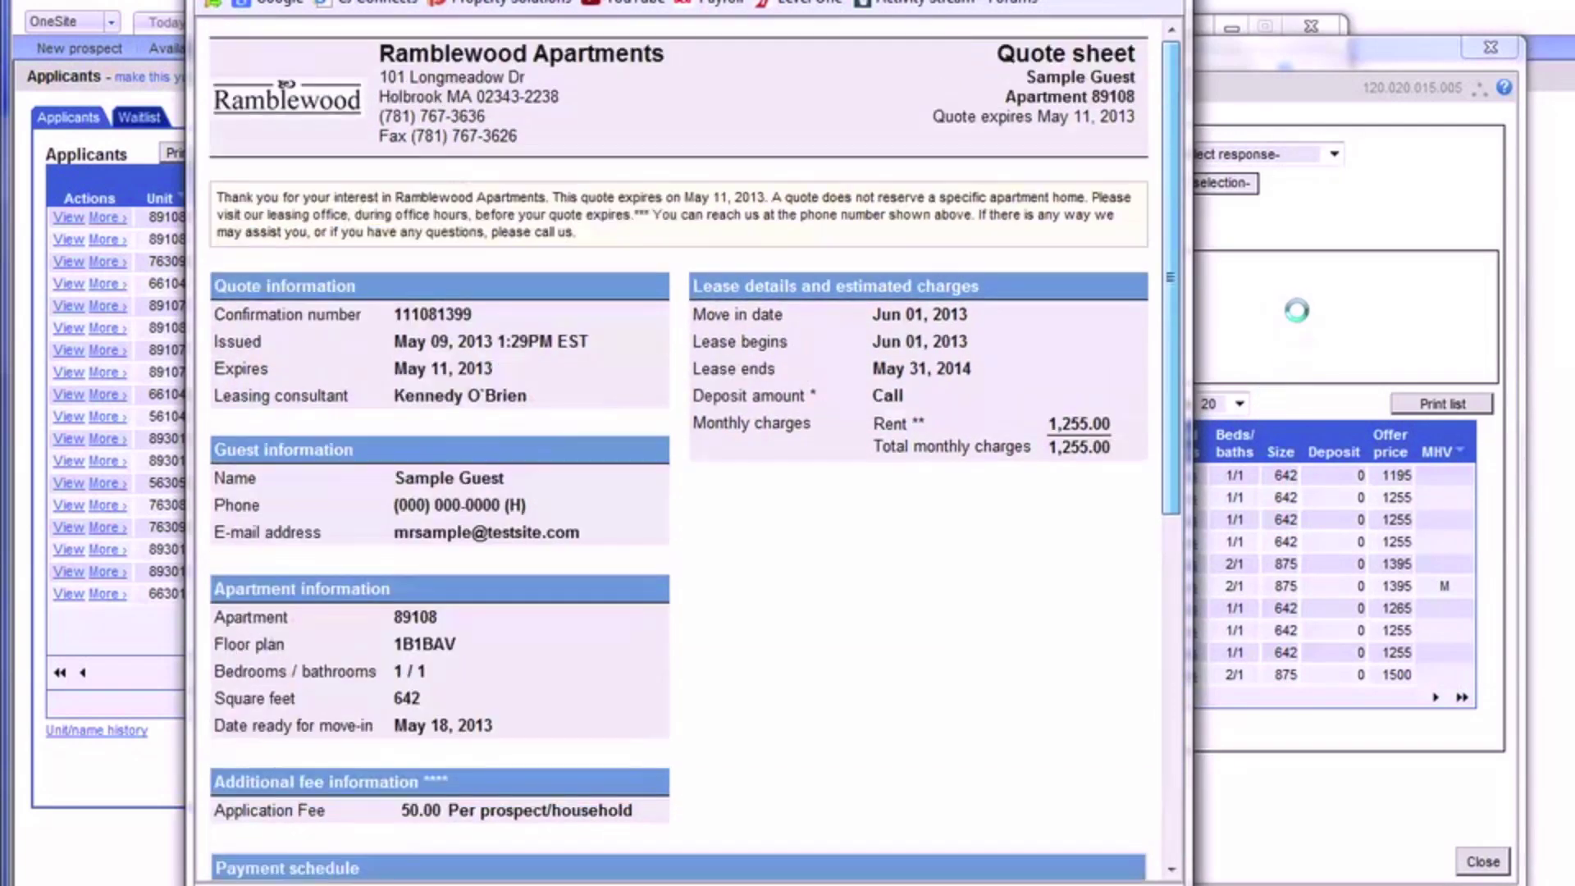
{"action": "key", "text": "alt+F4"}
{"action": "left_click", "coordinate": [1483, 861]}
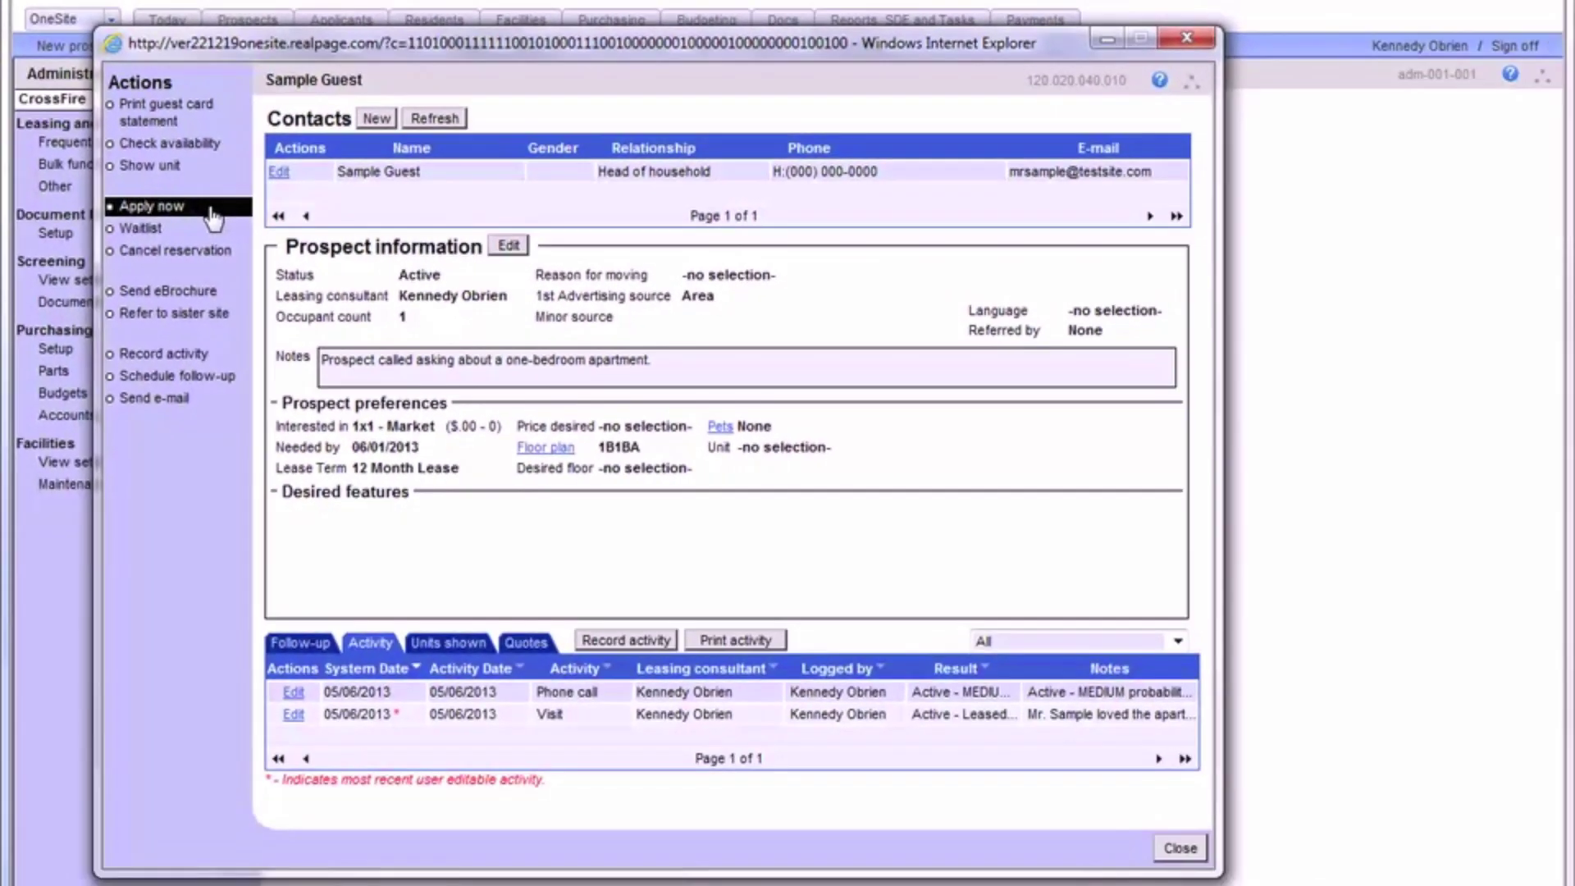
Begin the application and enter the work phone, date of birth and SSN
{"action": "left_click", "coordinate": [211, 215]}
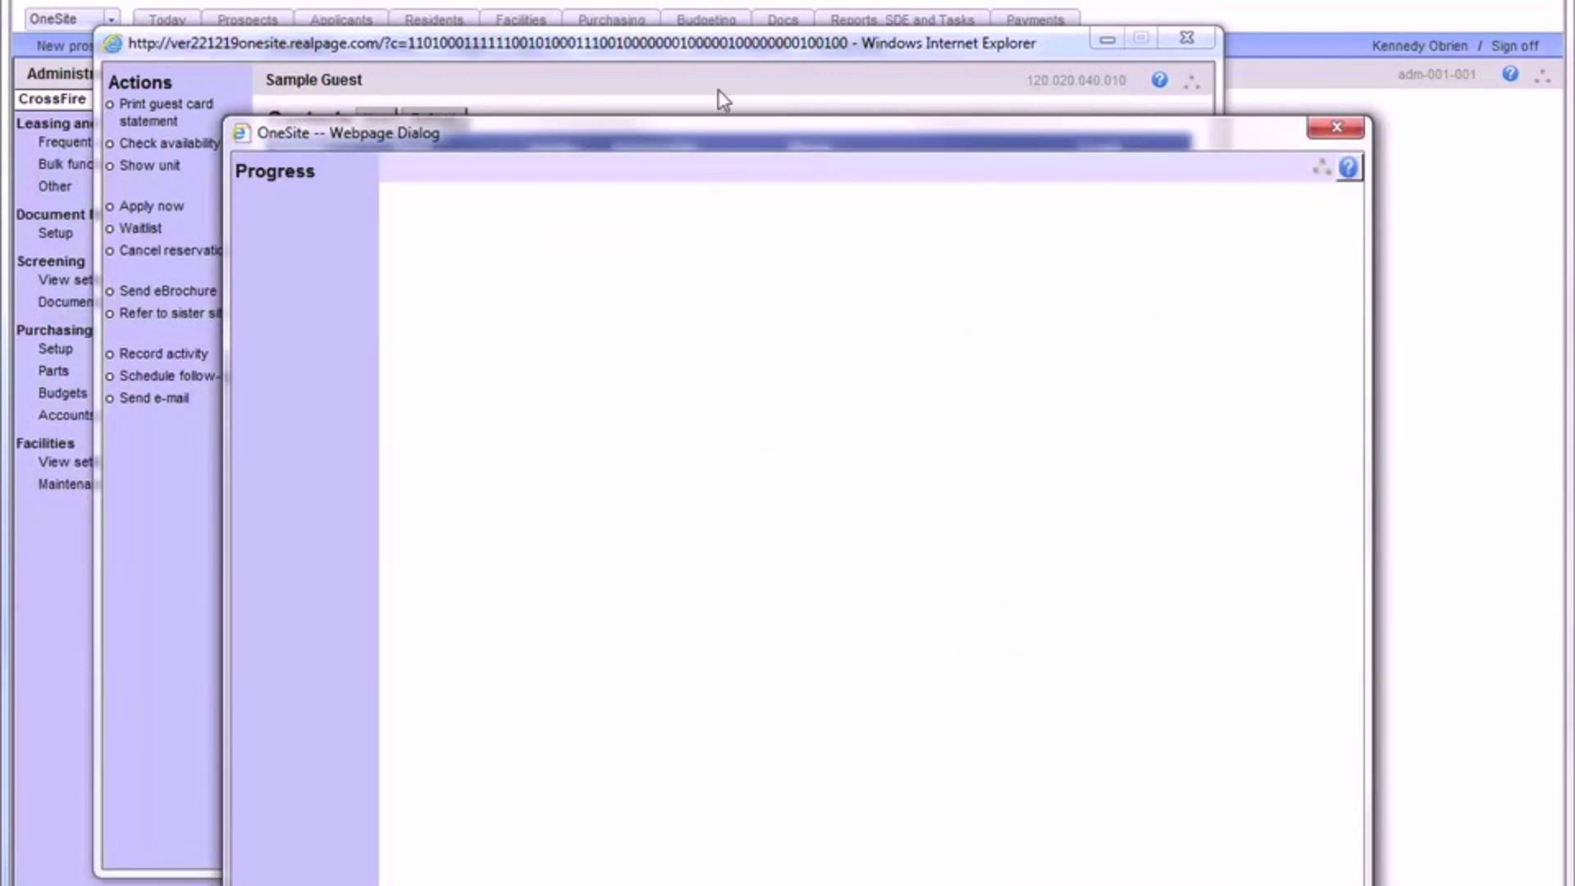
{"action": "type", "text": "000000"}
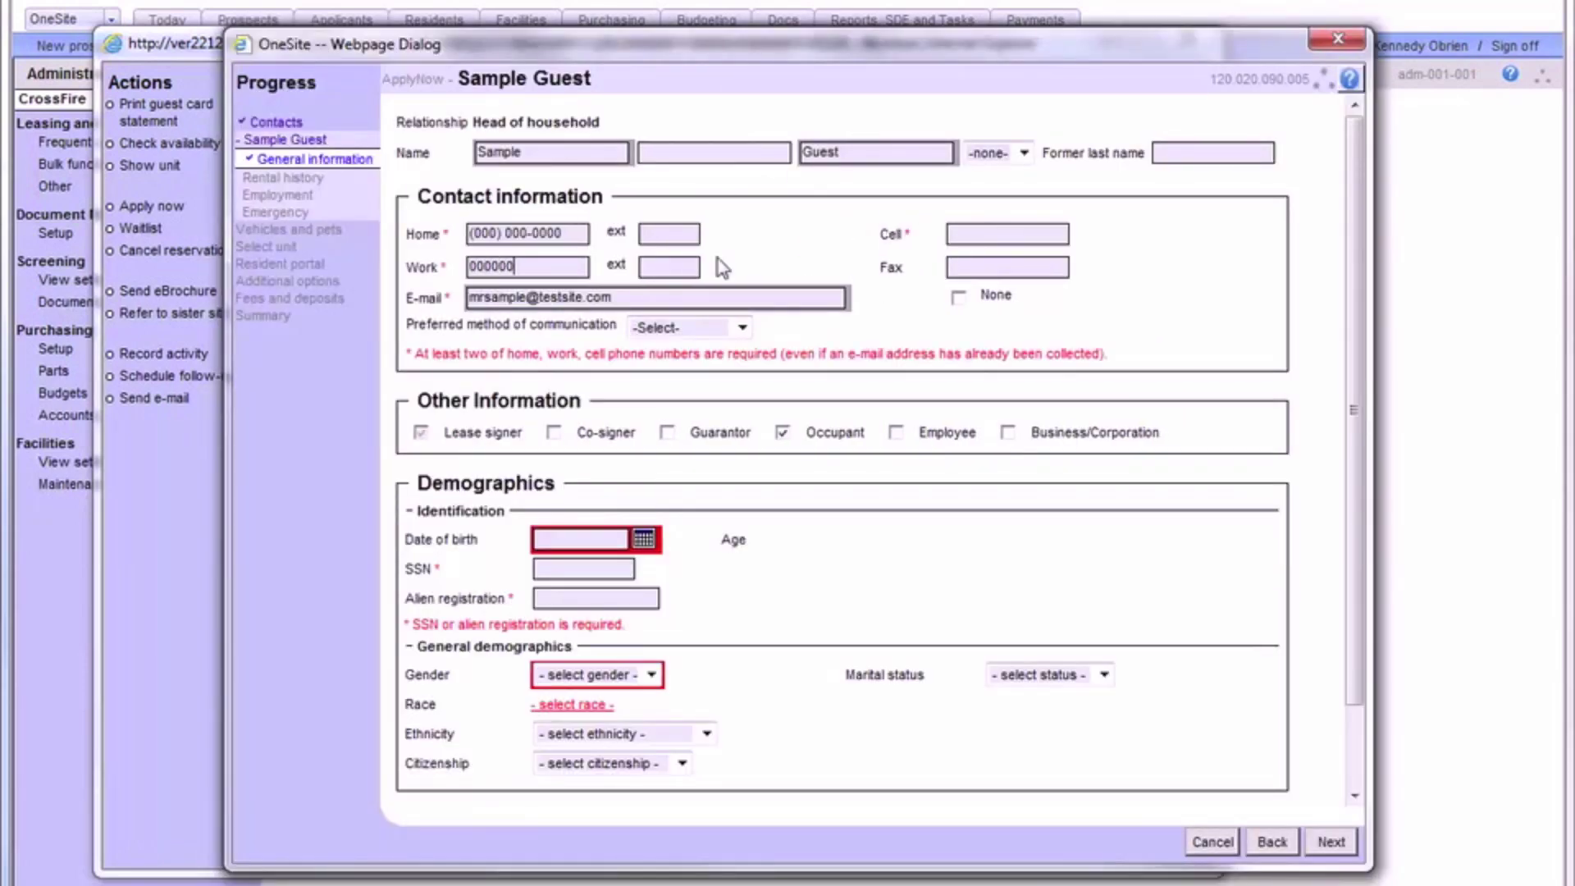
{"action": "type", "text": "00000101"}
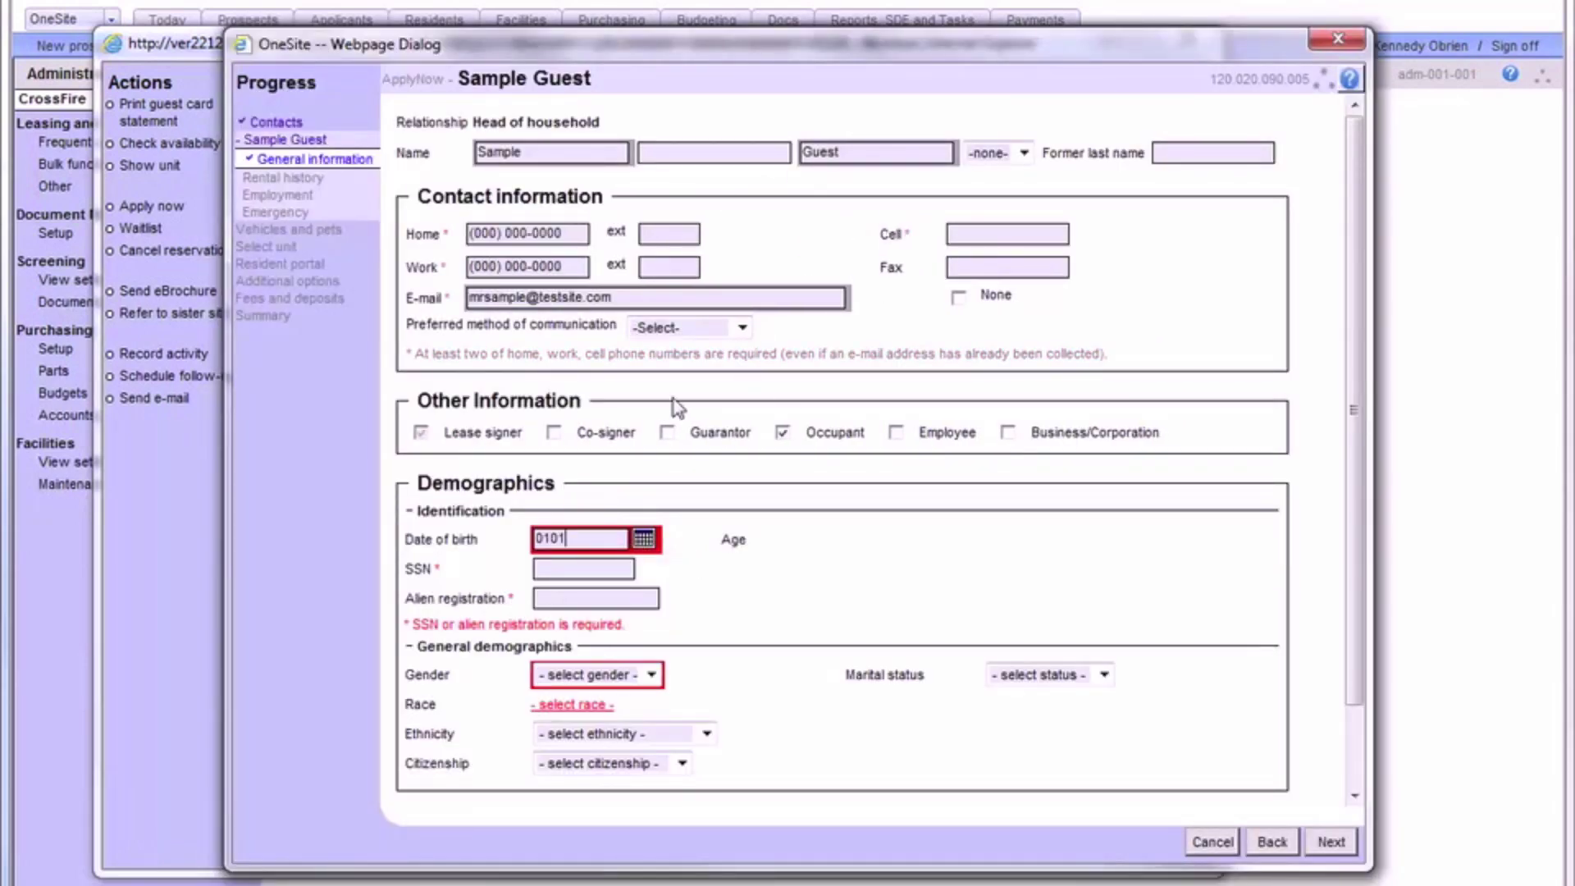
{"action": "type", "text": "1975"}
{"action": "key", "text": "Tab"}
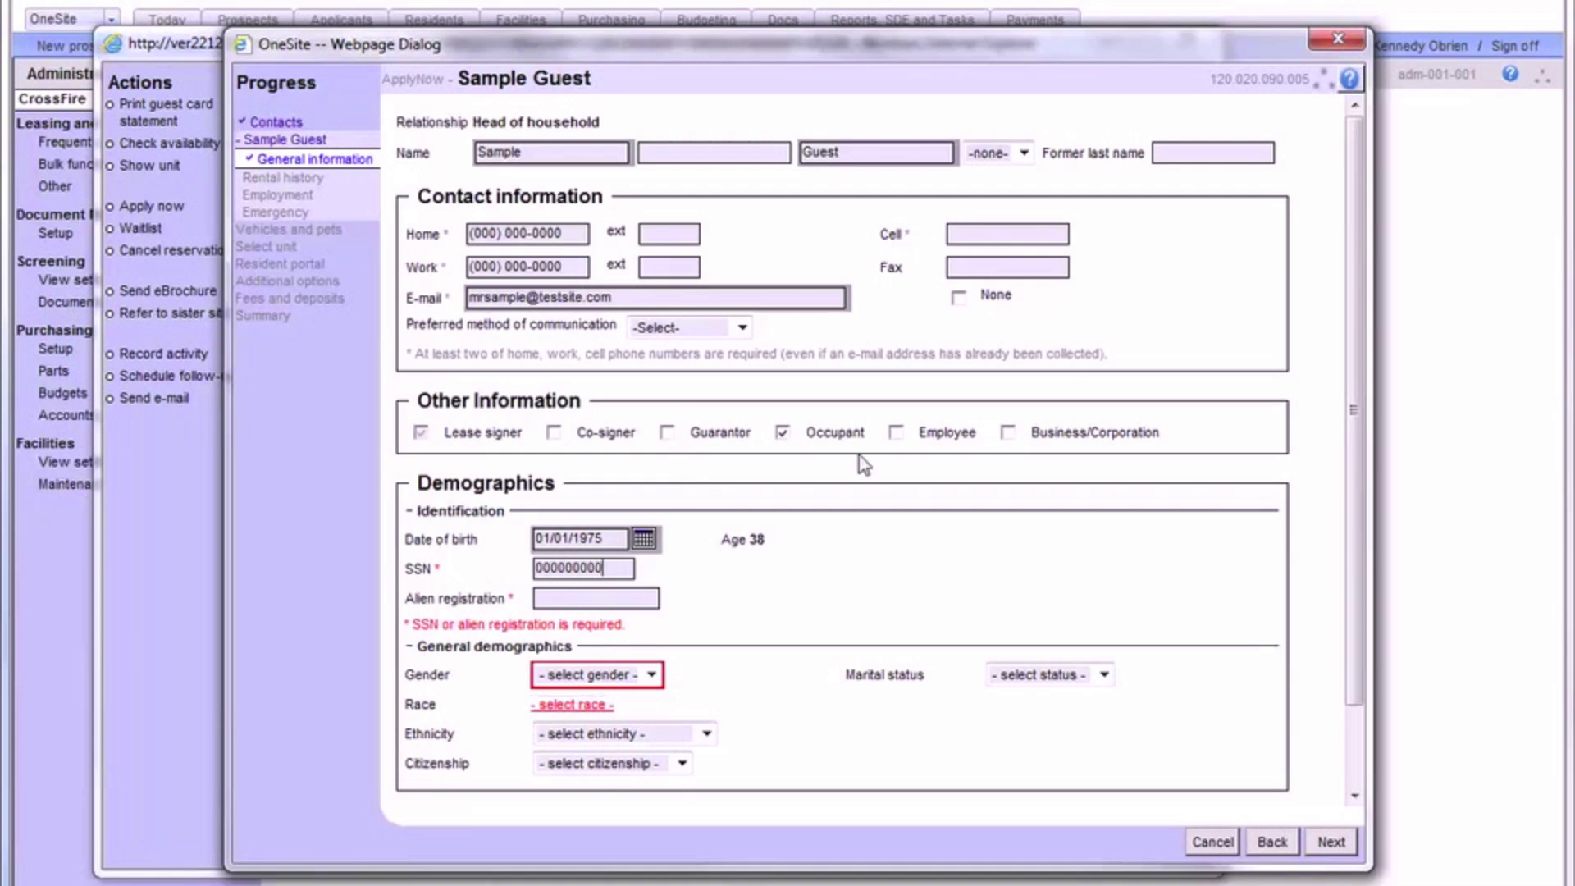
{"action": "key", "text": "Tab"}
{"action": "key", "text": "Tab"}
Set Male, race unspecified, ethnicity N/A, United States citizenship and Single, then continue
{"action": "left_click", "coordinate": [571, 704]}
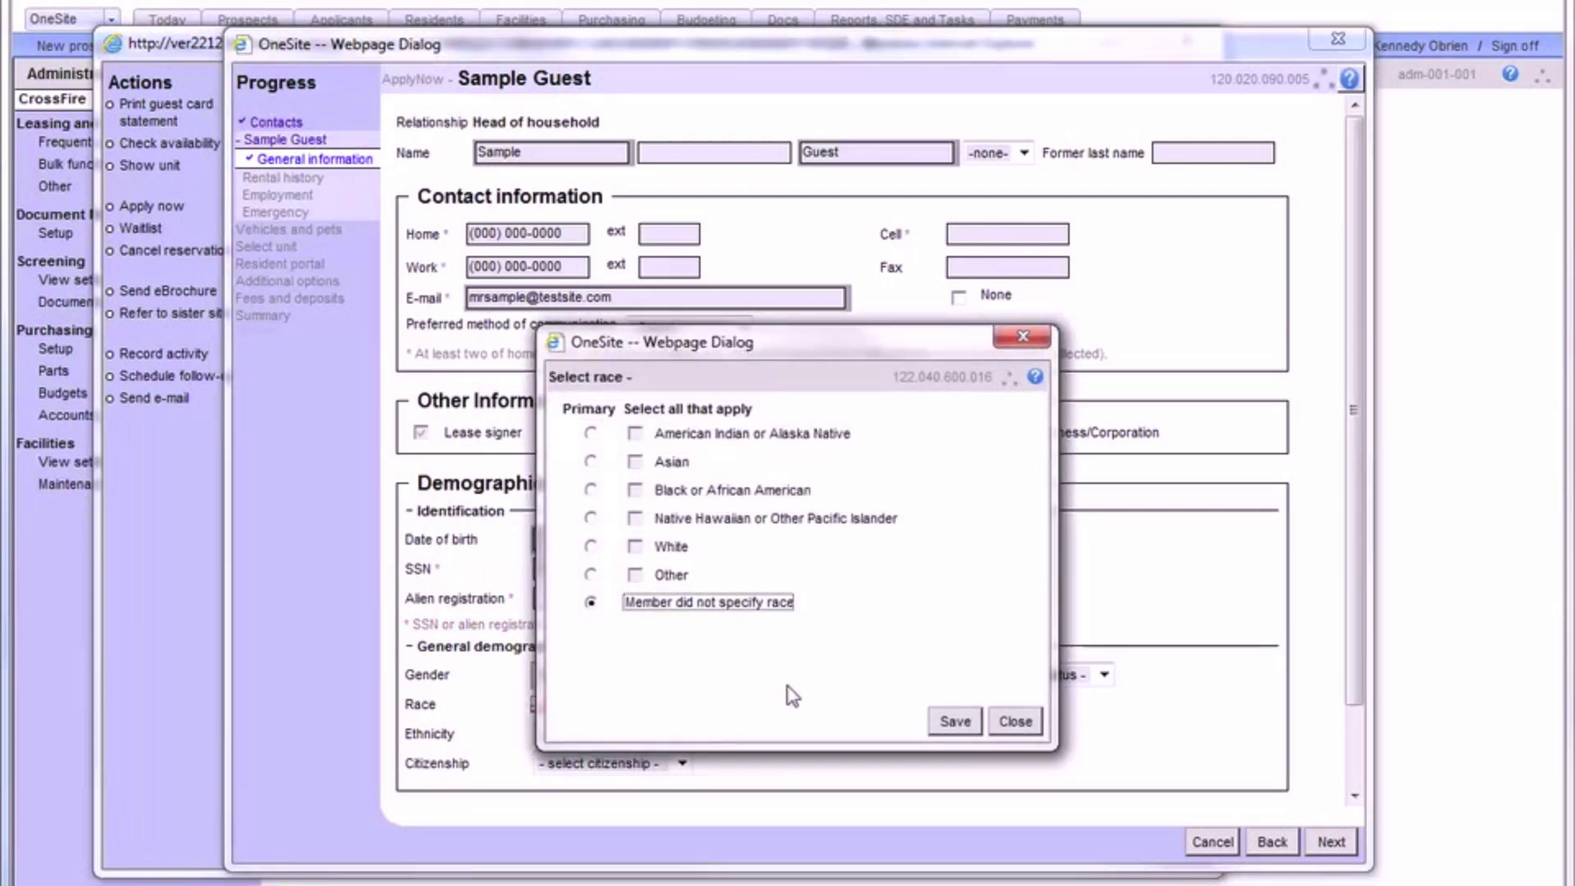
{"action": "left_click", "coordinate": [955, 721]}
{"action": "left_click", "coordinate": [706, 734]}
{"action": "left_click", "coordinate": [575, 857]}
{"action": "left_click", "coordinate": [682, 763]}
{"action": "left_click", "coordinate": [574, 838]}
{"action": "left_click", "coordinate": [1104, 674]}
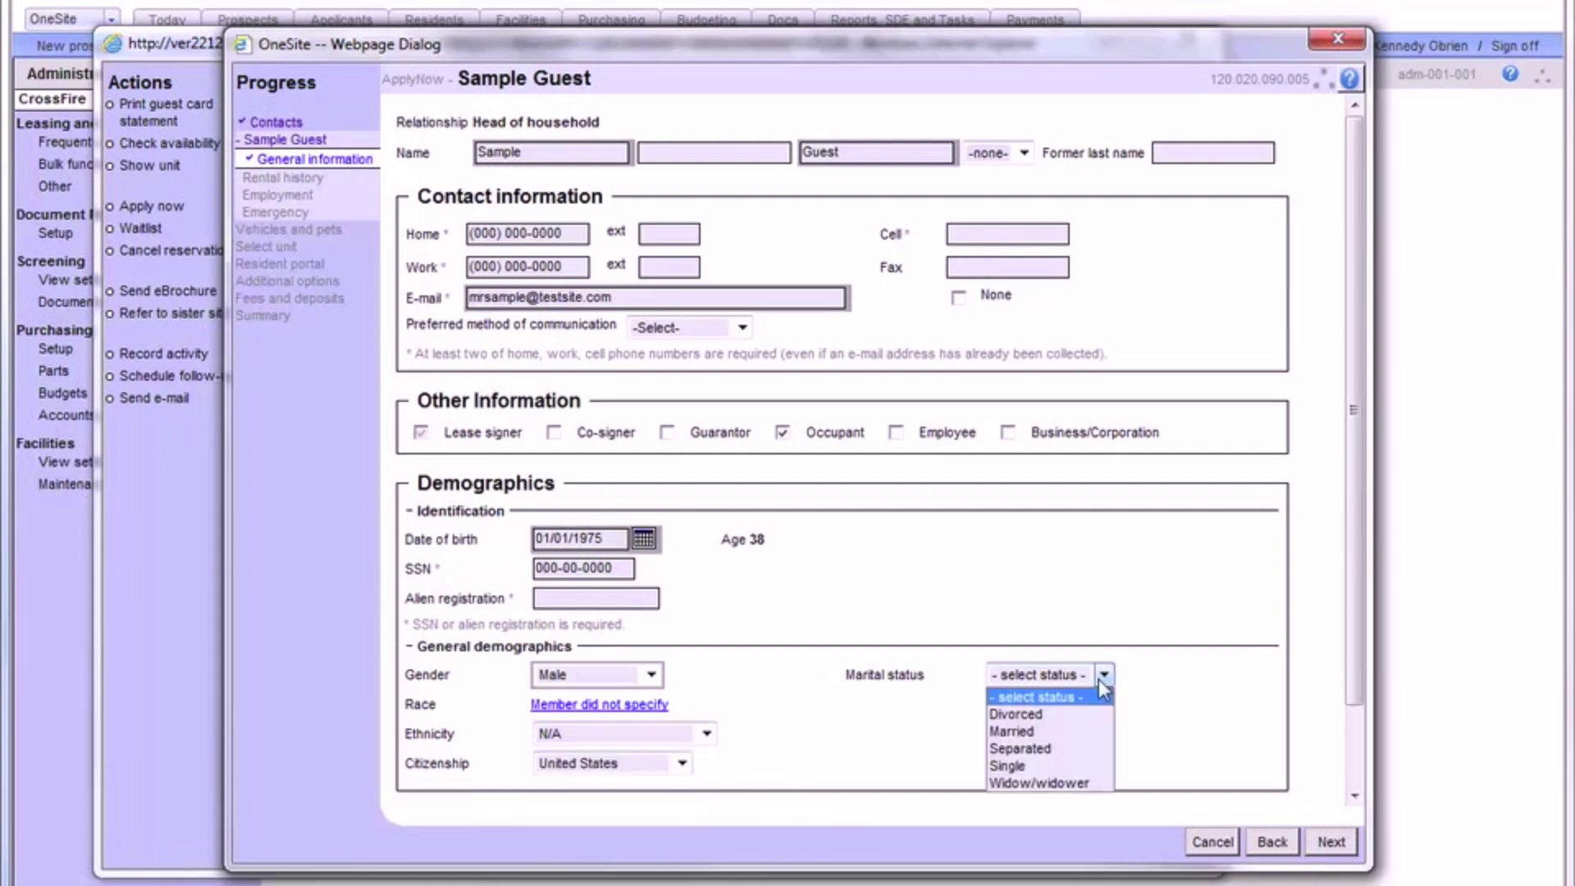
{"action": "left_click", "coordinate": [1095, 766]}
{"action": "left_click", "coordinate": [1333, 845]}
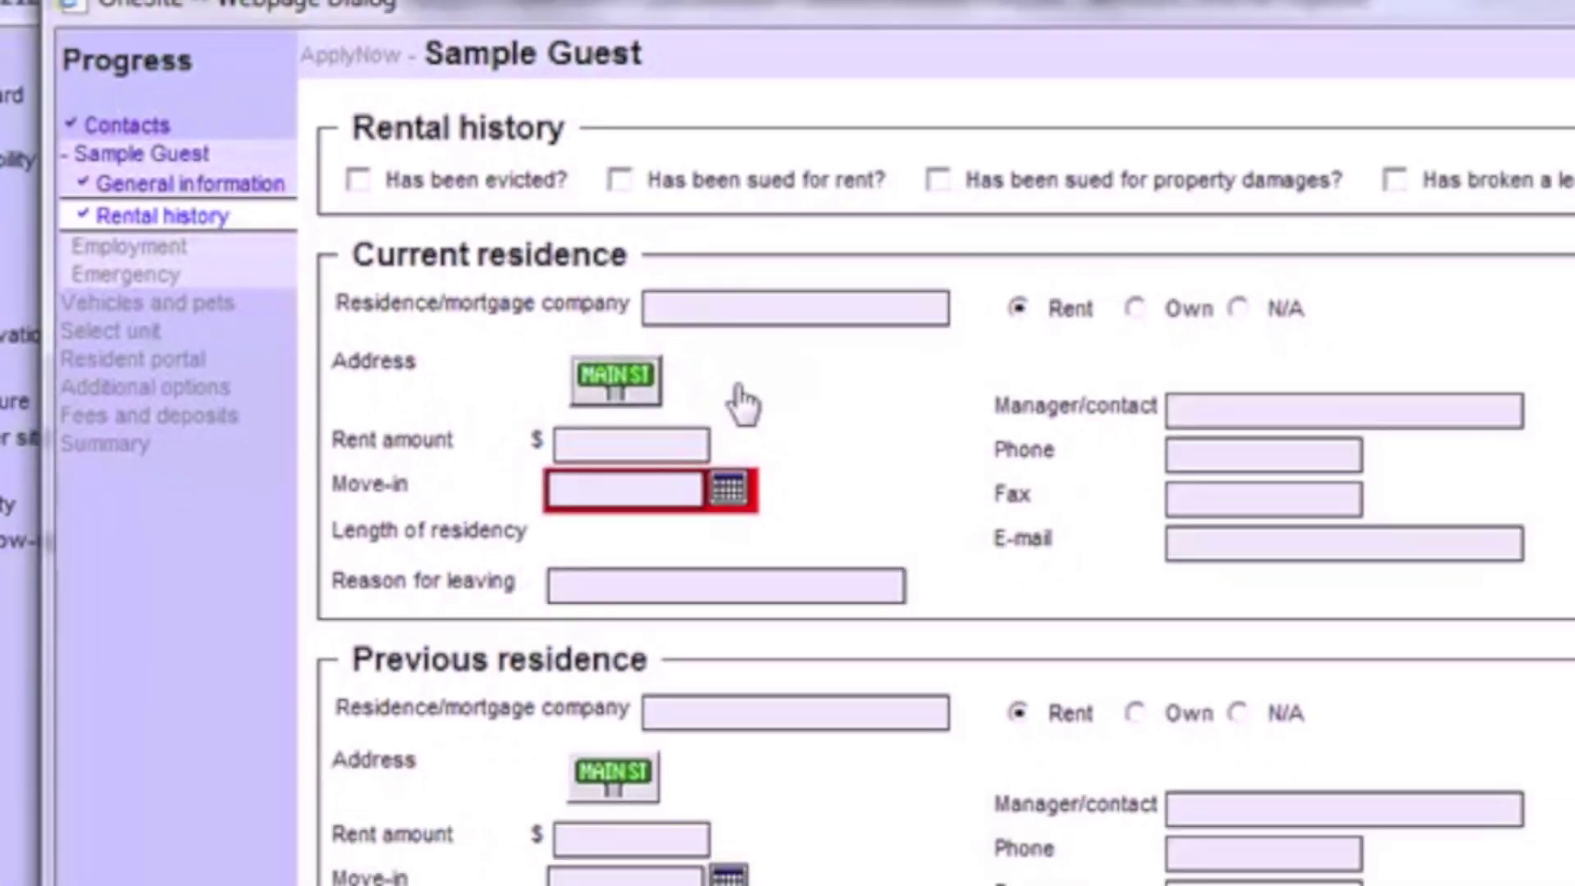
Enter the current residence address (street, city, Massachusetts, ZIP)
{"action": "left_click", "coordinate": [742, 401]}
{"action": "type", "text": "123 Fake Street"}
{"action": "key", "text": "Tab"}
{"action": "key", "text": "Tab"}
{"action": "type", "text": "Brockton"}
{"action": "key", "text": "Tab"}
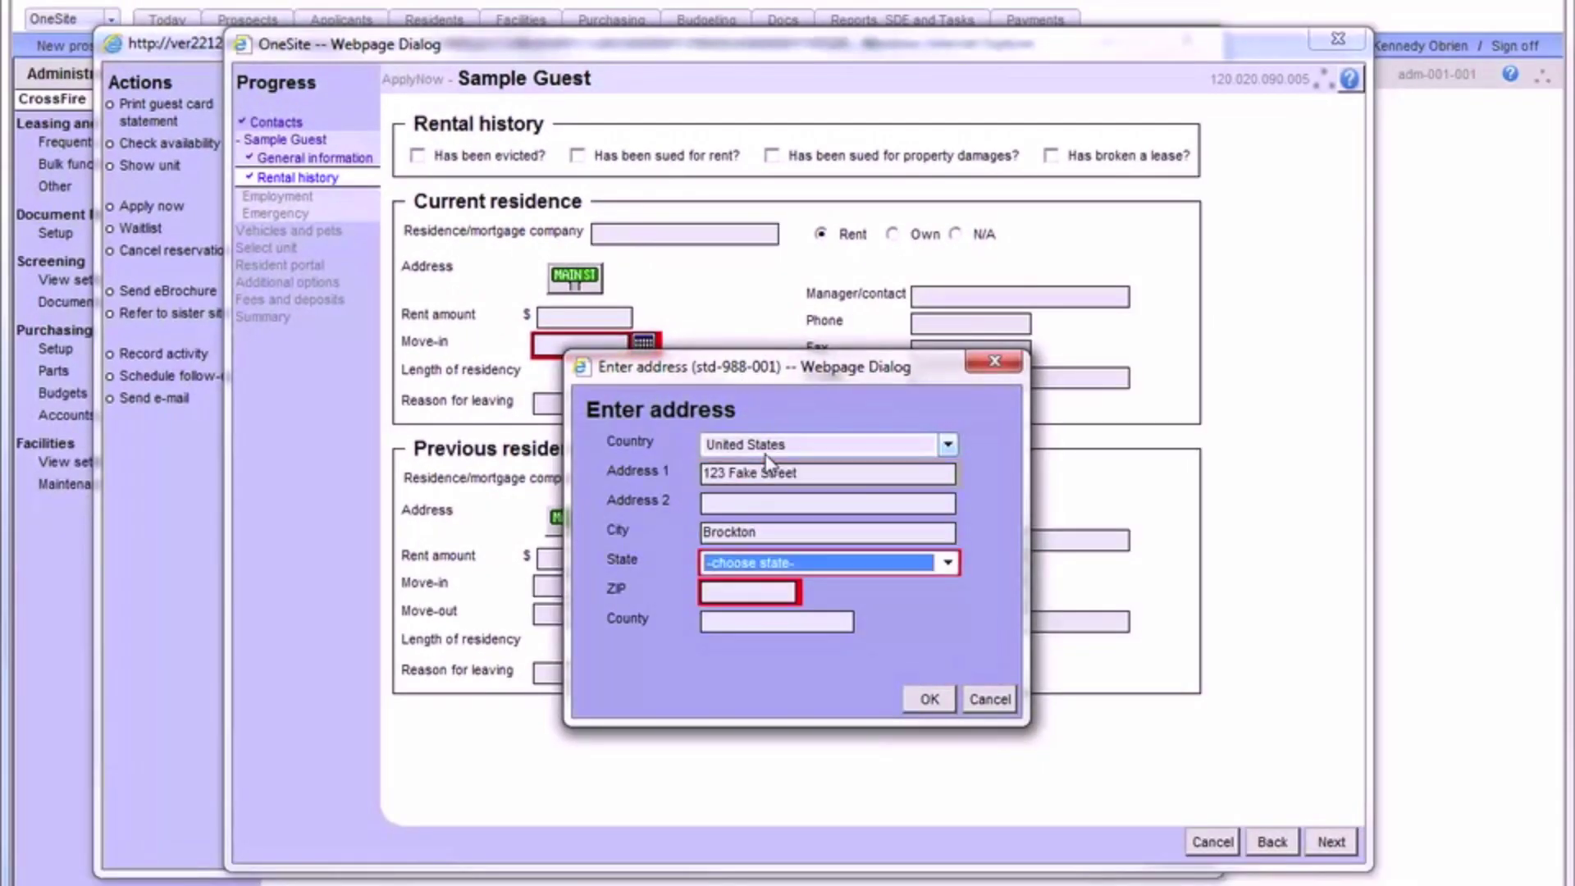
{"action": "key", "text": "m"}
{"action": "key", "text": "Tab"}
{"action": "type", "text": "02343"}
{"action": "left_click", "coordinate": [930, 699]}
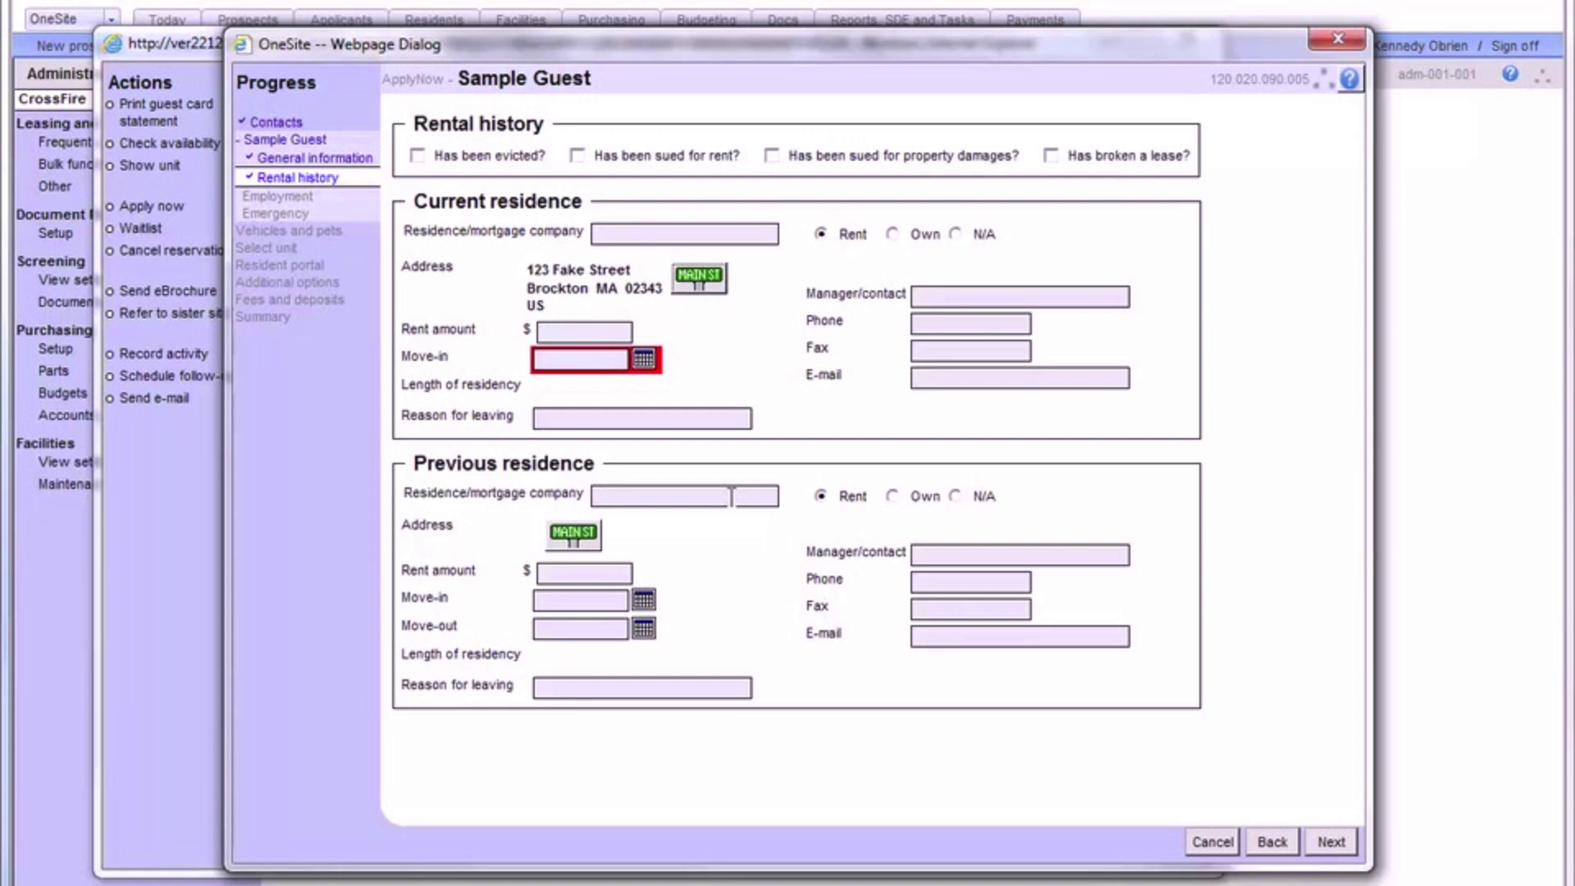
Set the residence move-in date to 06/01/2011 and advance to employment
{"action": "left_click", "coordinate": [643, 359]}
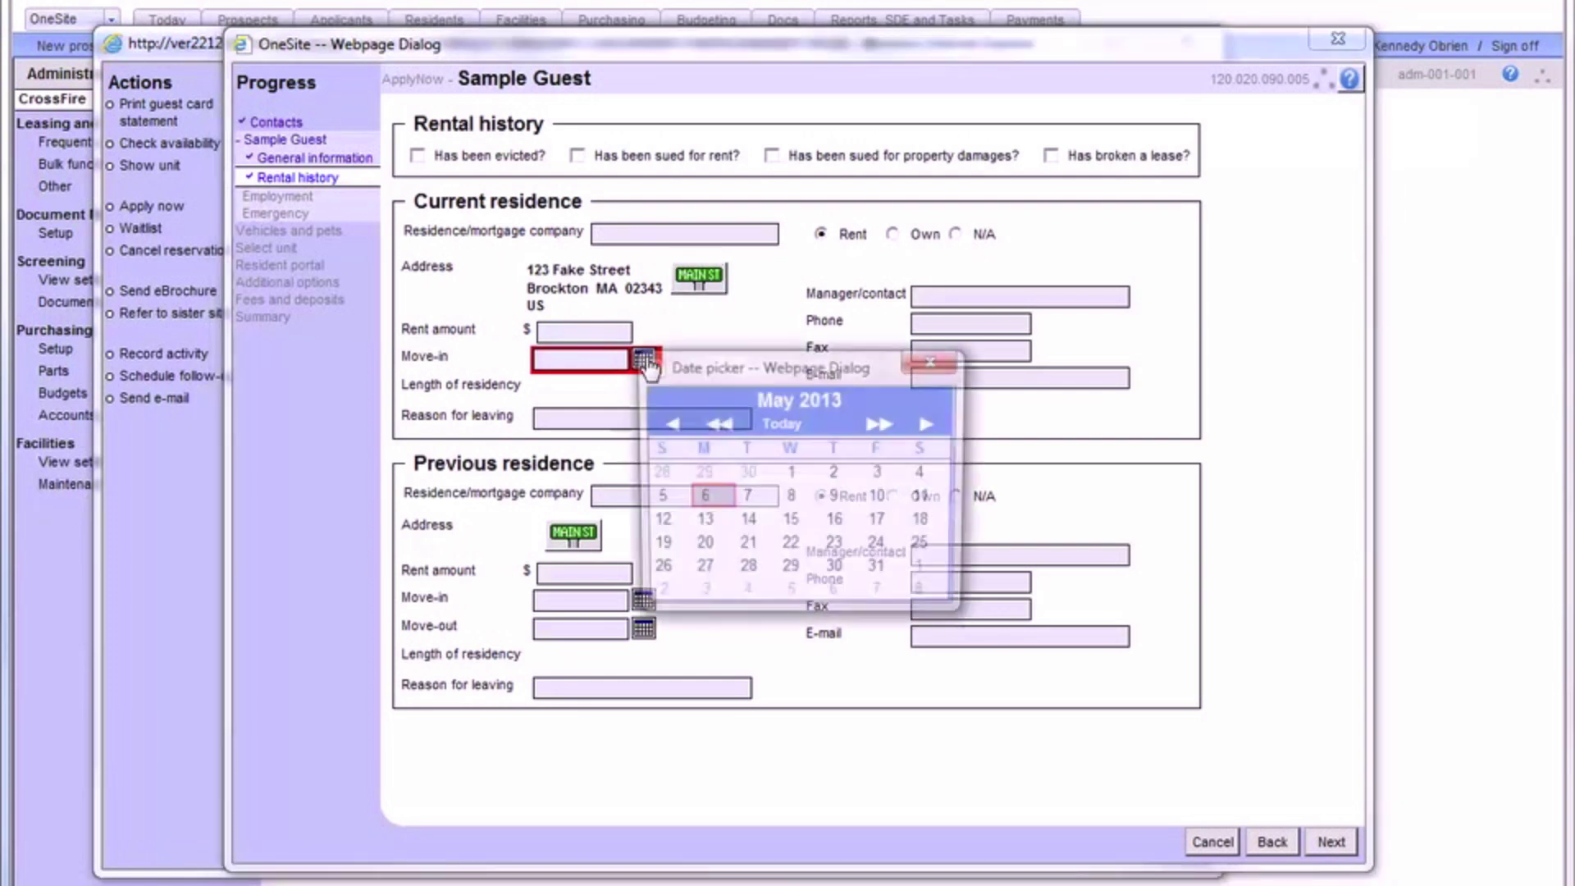
{"action": "left_click", "coordinate": [730, 427]}
{"action": "left_click", "coordinate": [726, 426]}
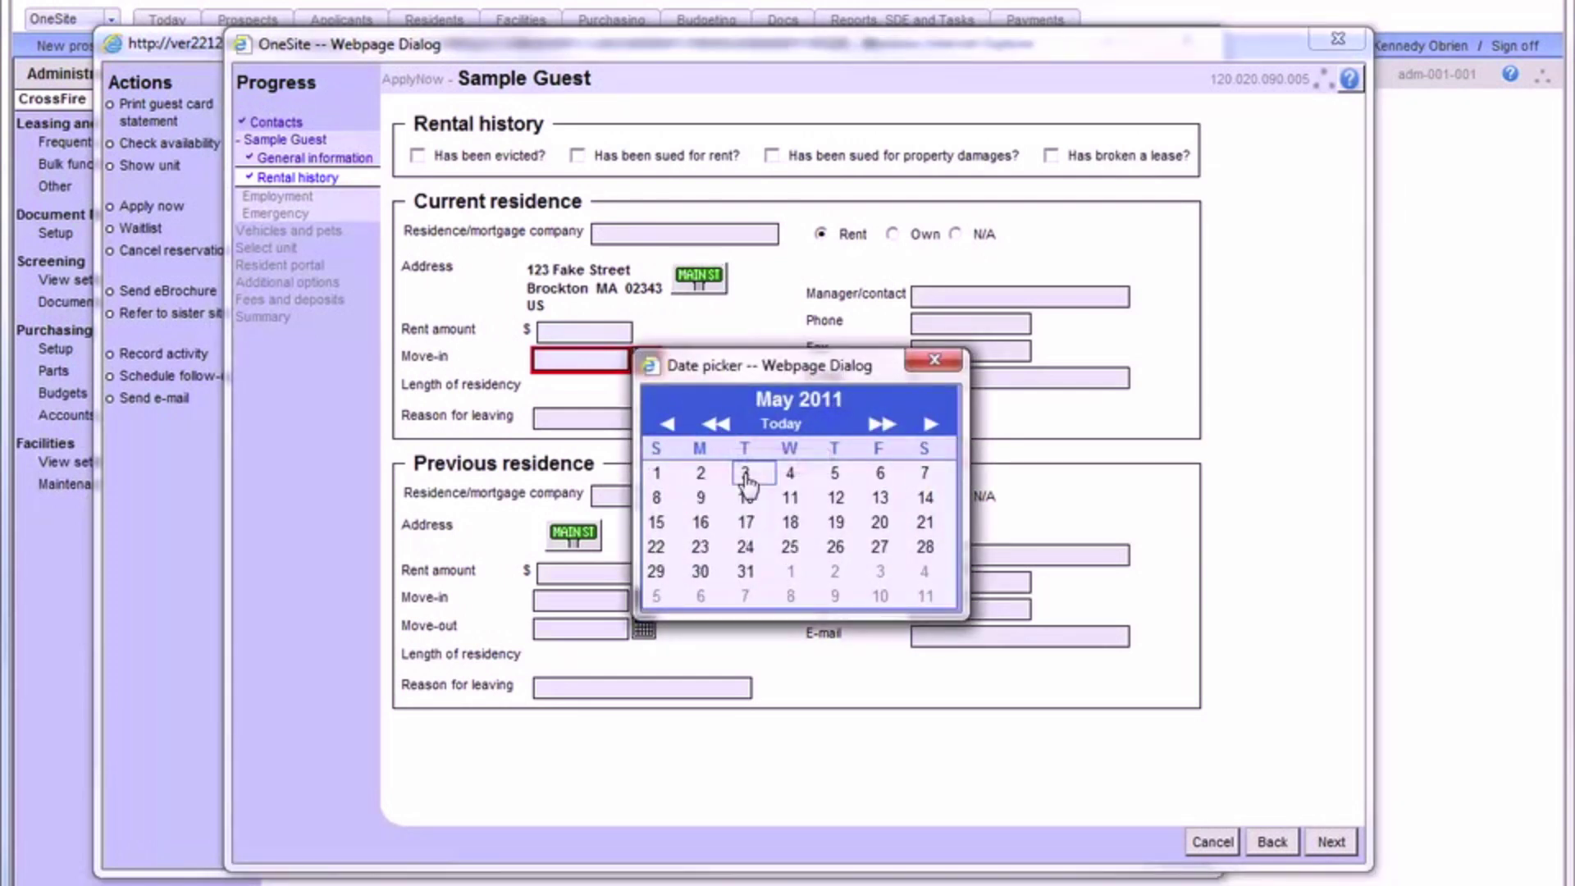
{"action": "left_click", "coordinate": [792, 571]}
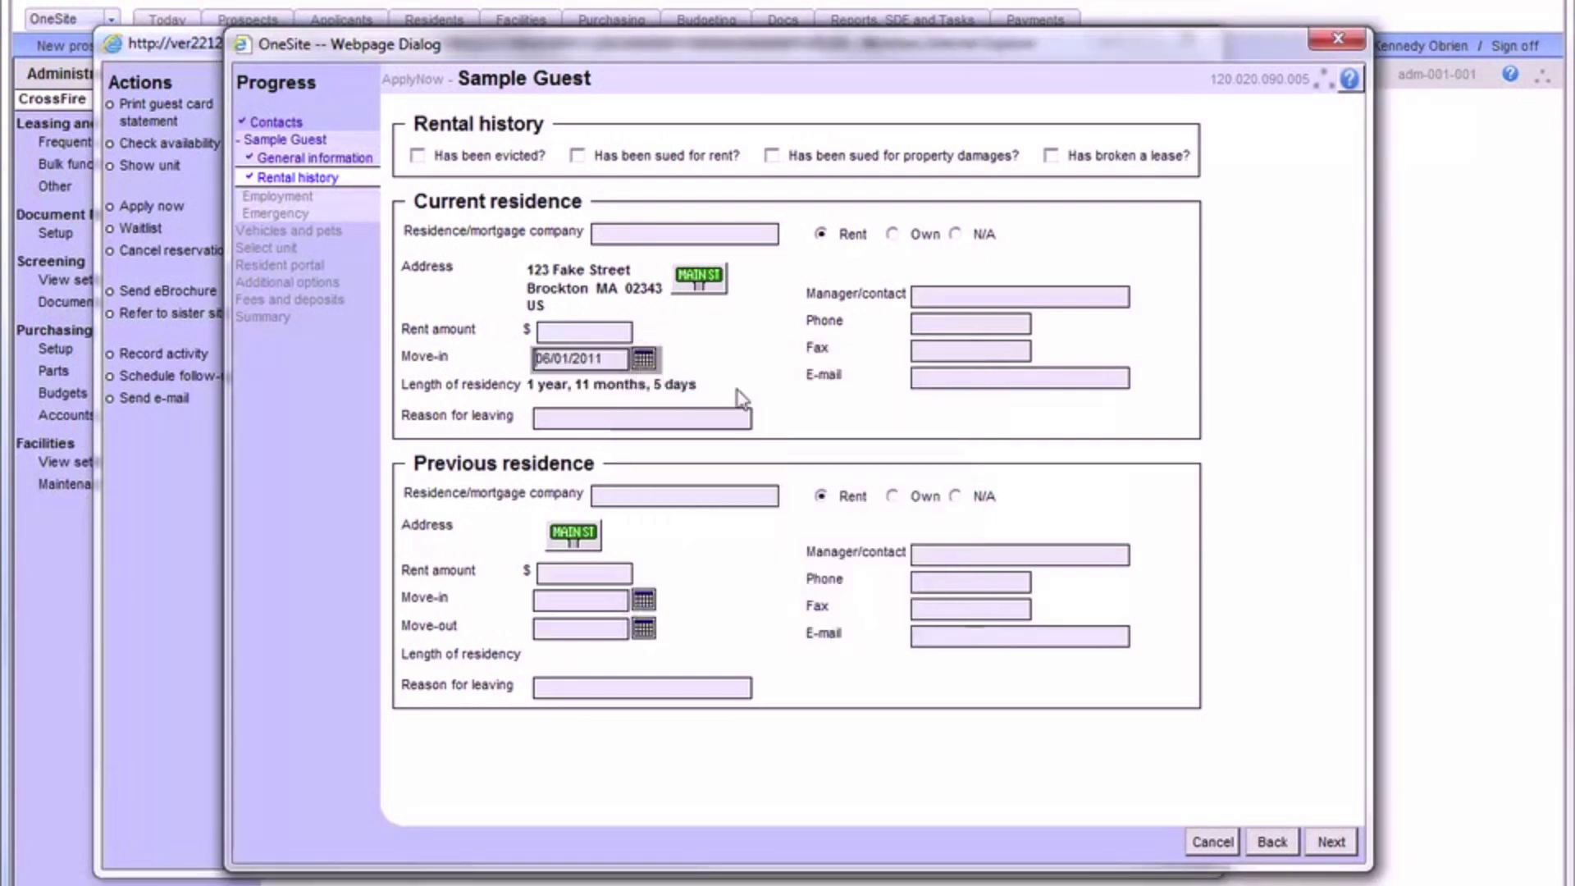
{"action": "left_click", "coordinate": [1331, 842]}
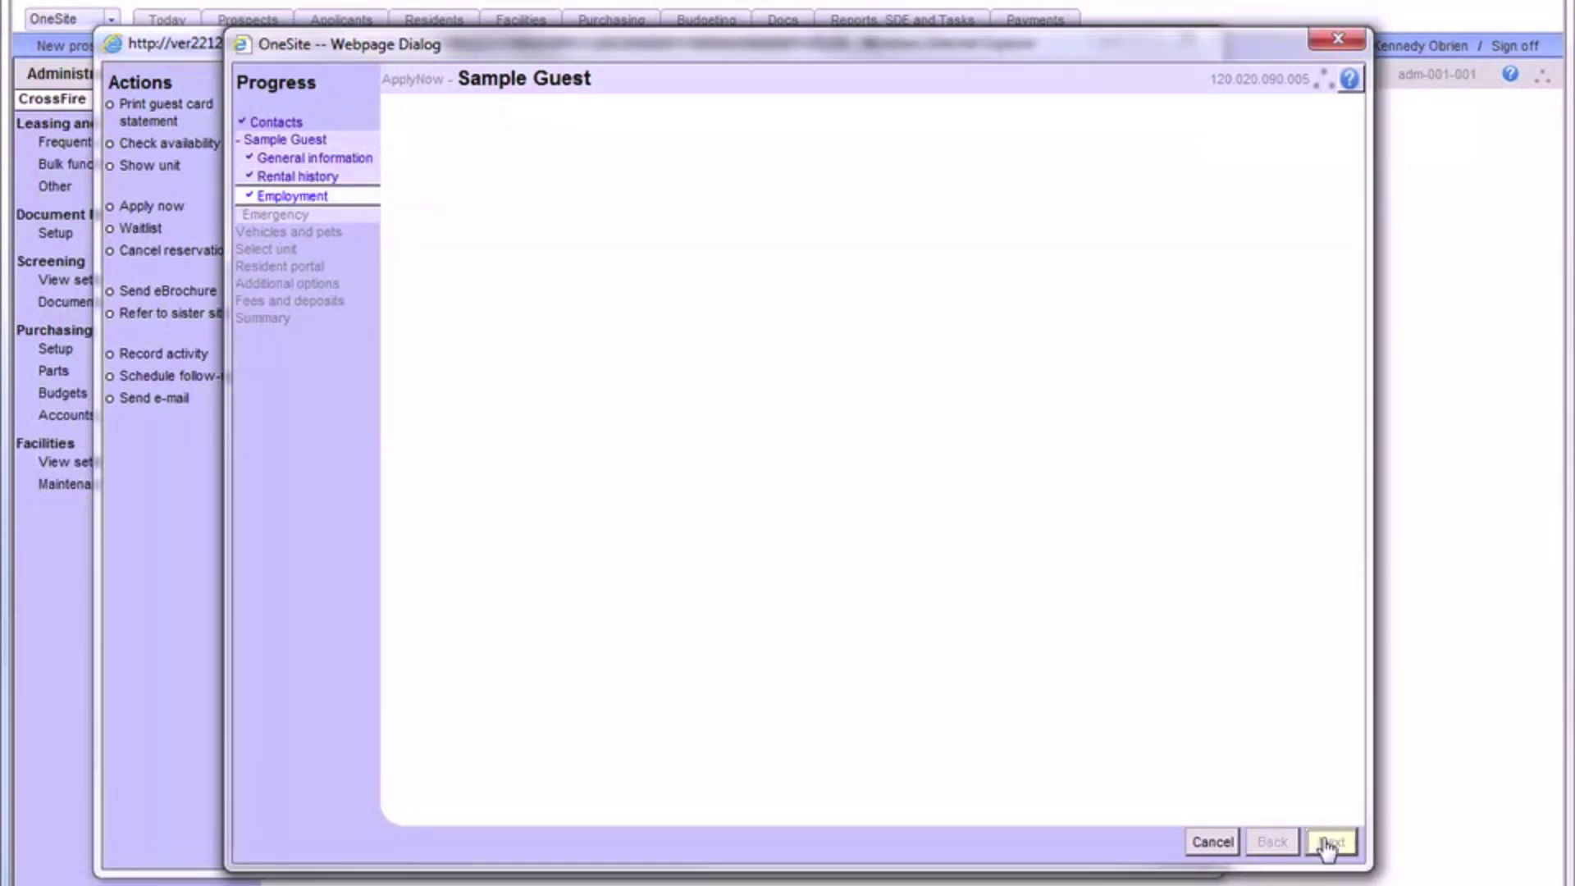
Enter employer Fake Street Inc. and its Massachusetts address
{"action": "type", "text": "Fake Street Inc."}
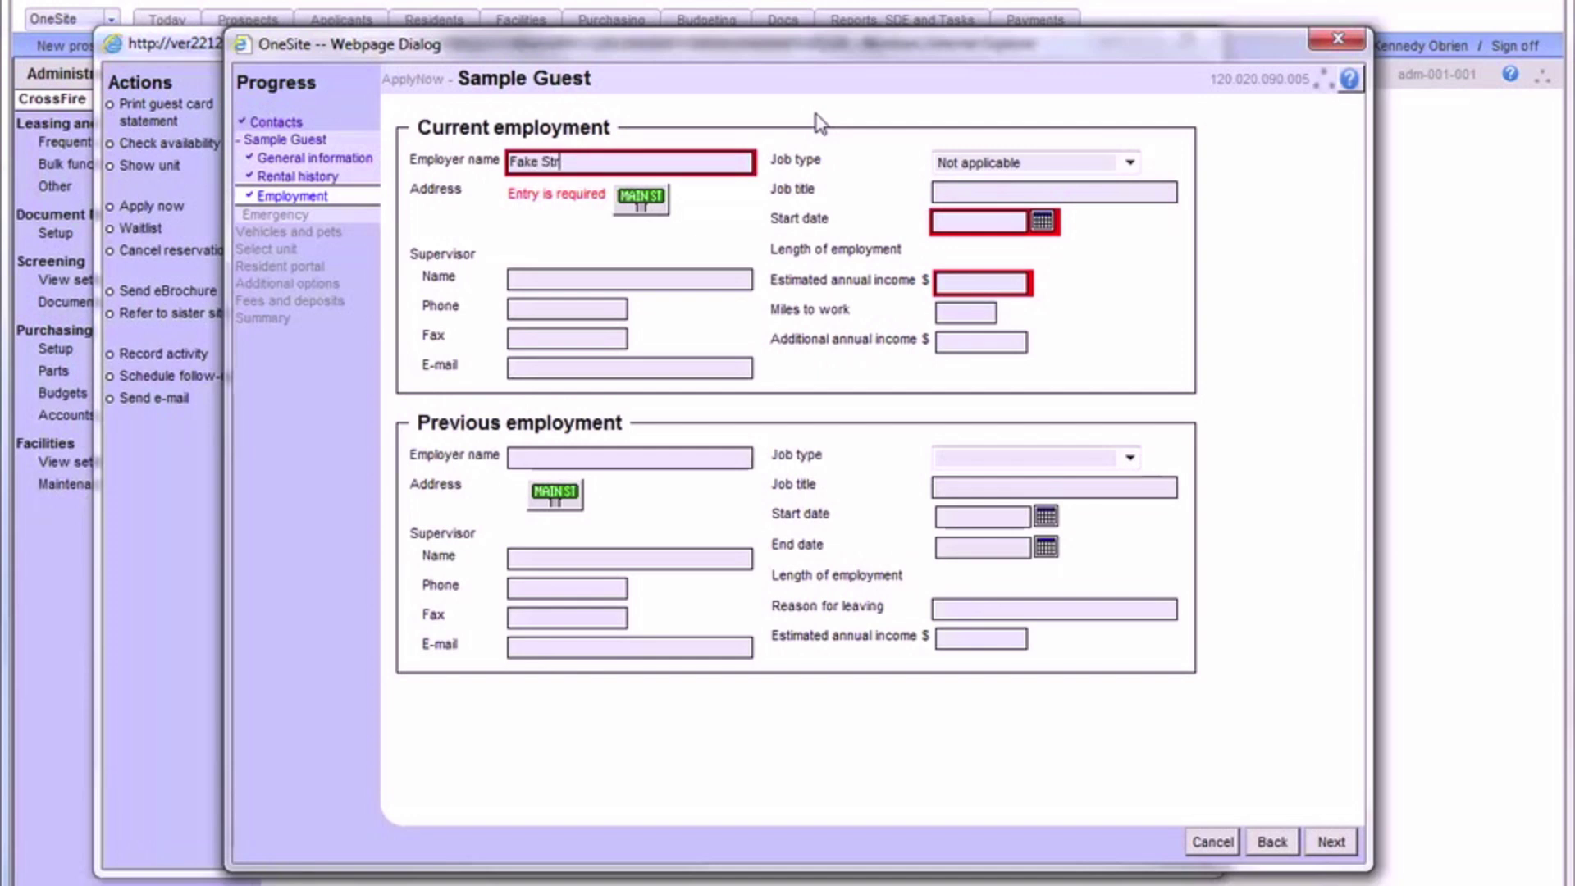
{"action": "key", "text": "Tab"}
{"action": "left_click", "coordinate": [641, 197]}
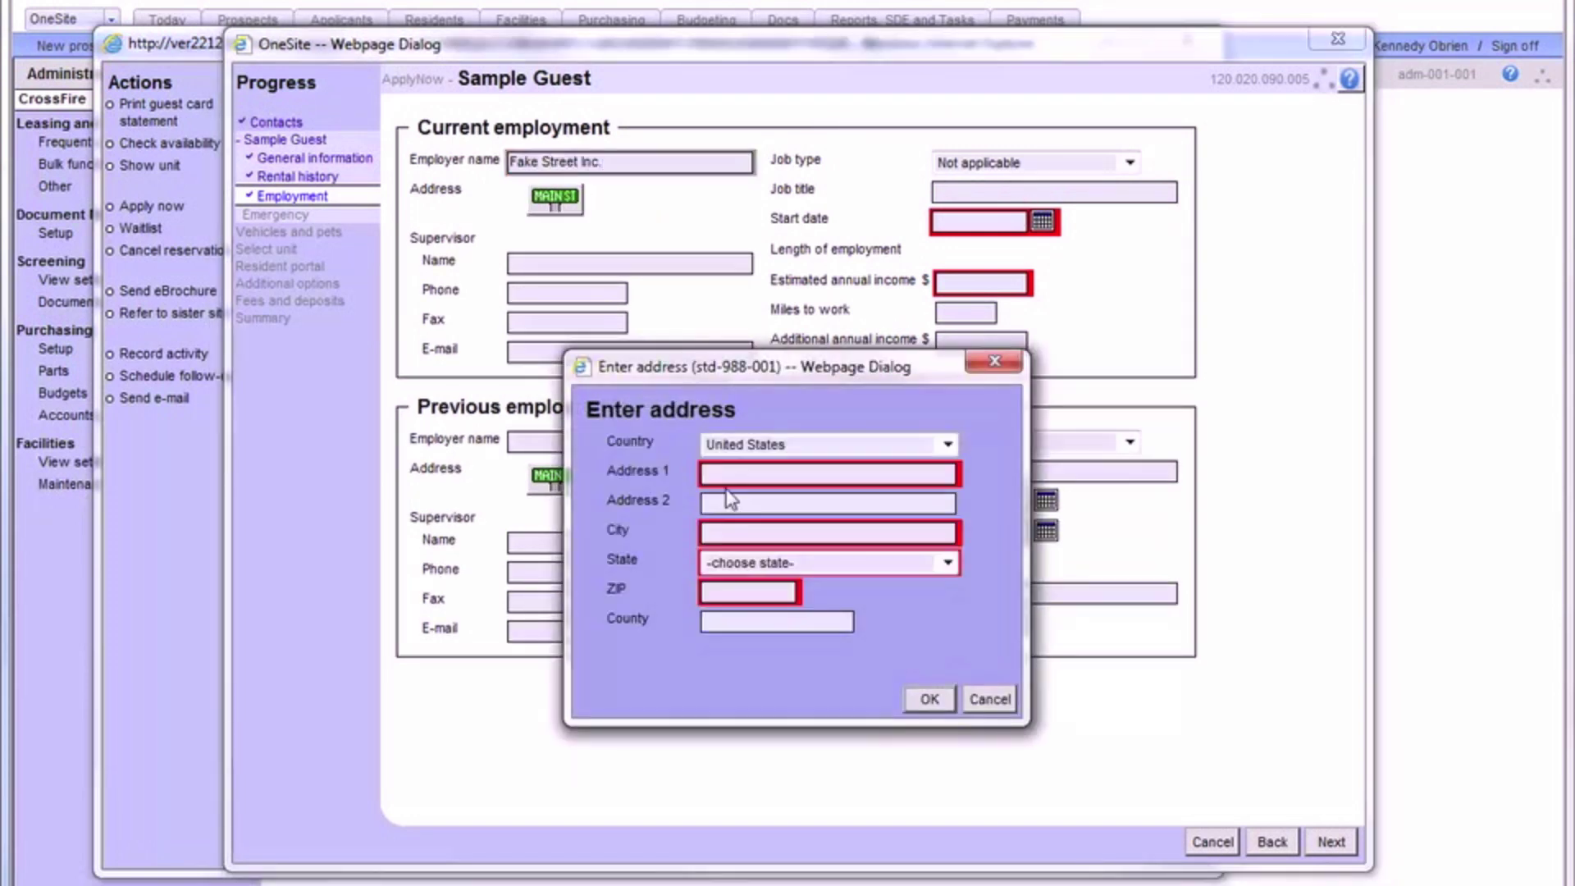
{"action": "key", "text": "Tab"}
{"action": "key", "text": "Tab"}
{"action": "type", "text": "Bro"}
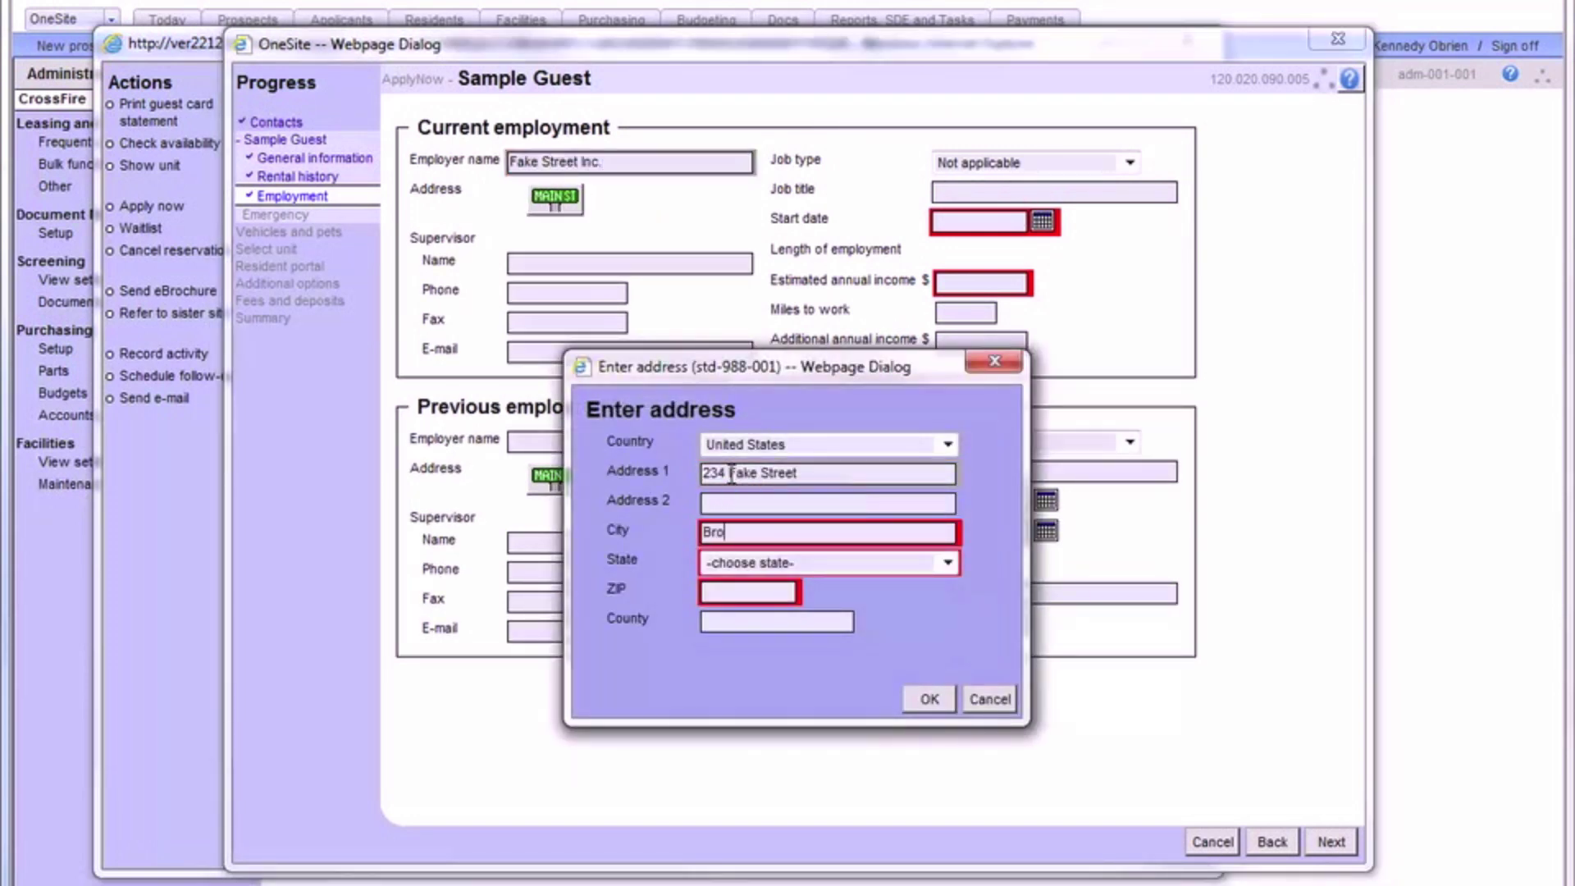
{"action": "key", "text": "Tab"}
{"action": "key", "text": "m"}
{"action": "key", "text": "Tab"}
{"action": "type", "text": "02343"}
{"action": "left_click", "coordinate": [930, 699]}
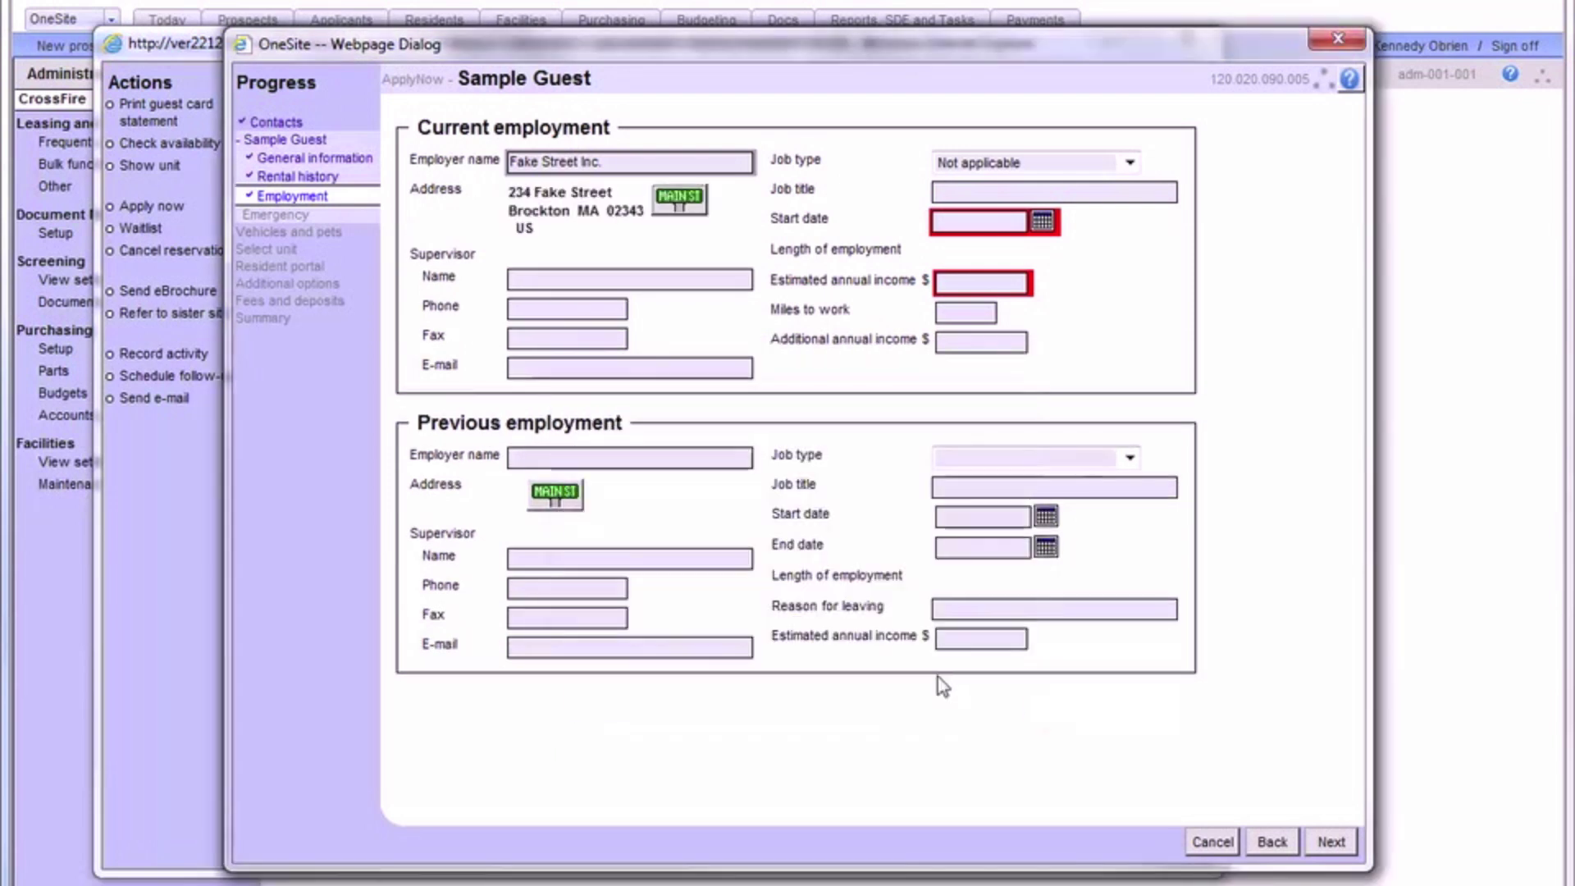
Set the employment start date to 06/03/2011 and advance to emergency contact
{"action": "left_click", "coordinate": [1043, 222]}
{"action": "left_click", "coordinate": [1111, 284]}
{"action": "left_click", "coordinate": [1112, 285]}
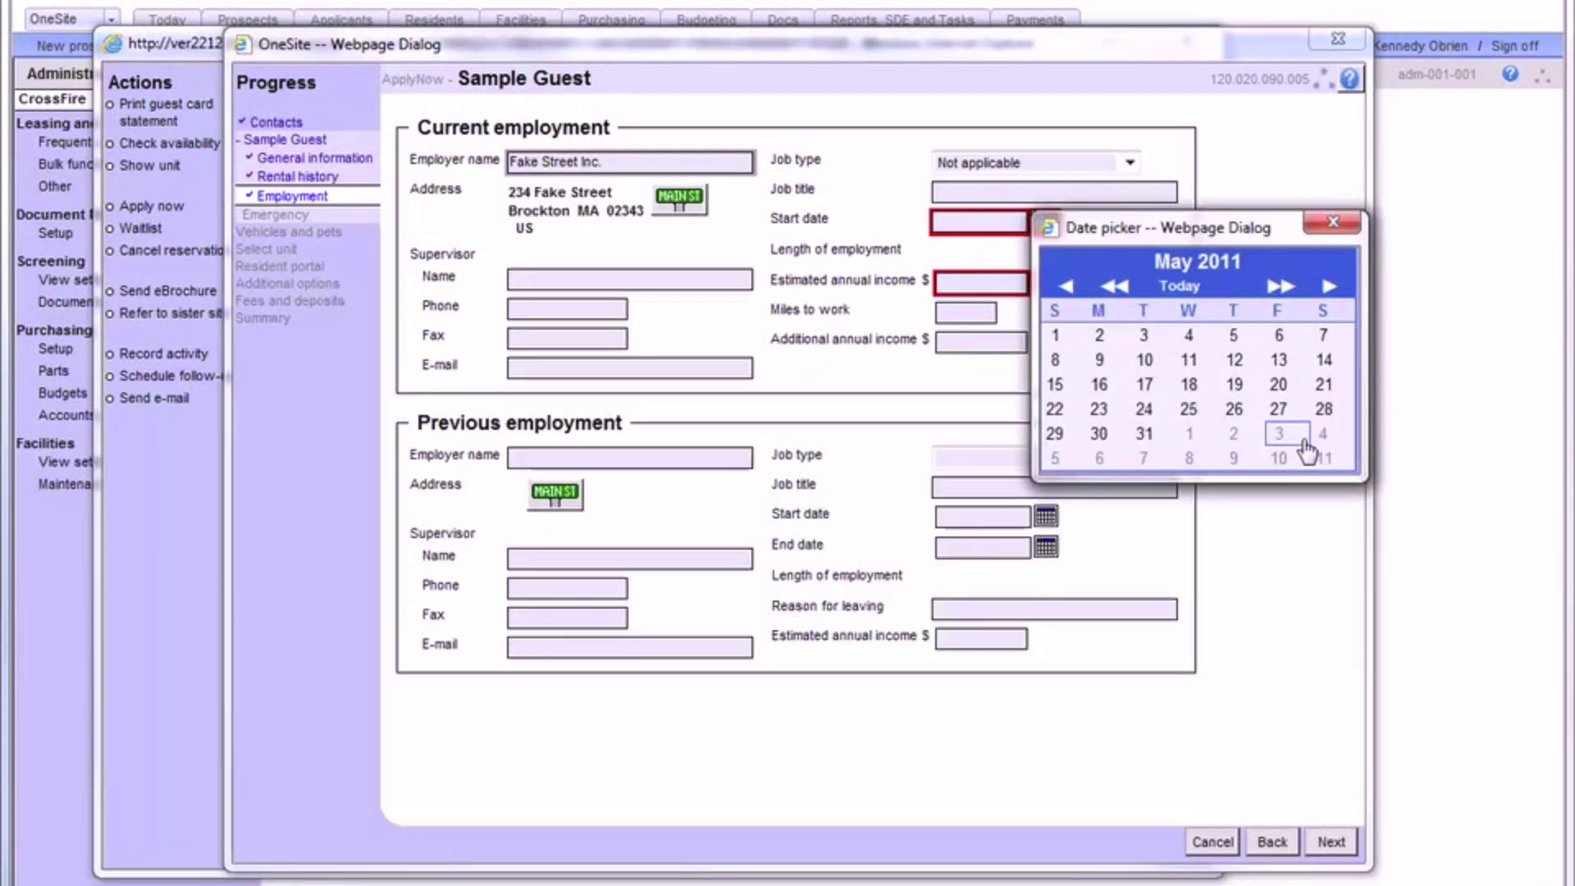
{"action": "left_click", "coordinate": [1279, 461]}
{"action": "mouse_move", "coordinate": [990, 282]}
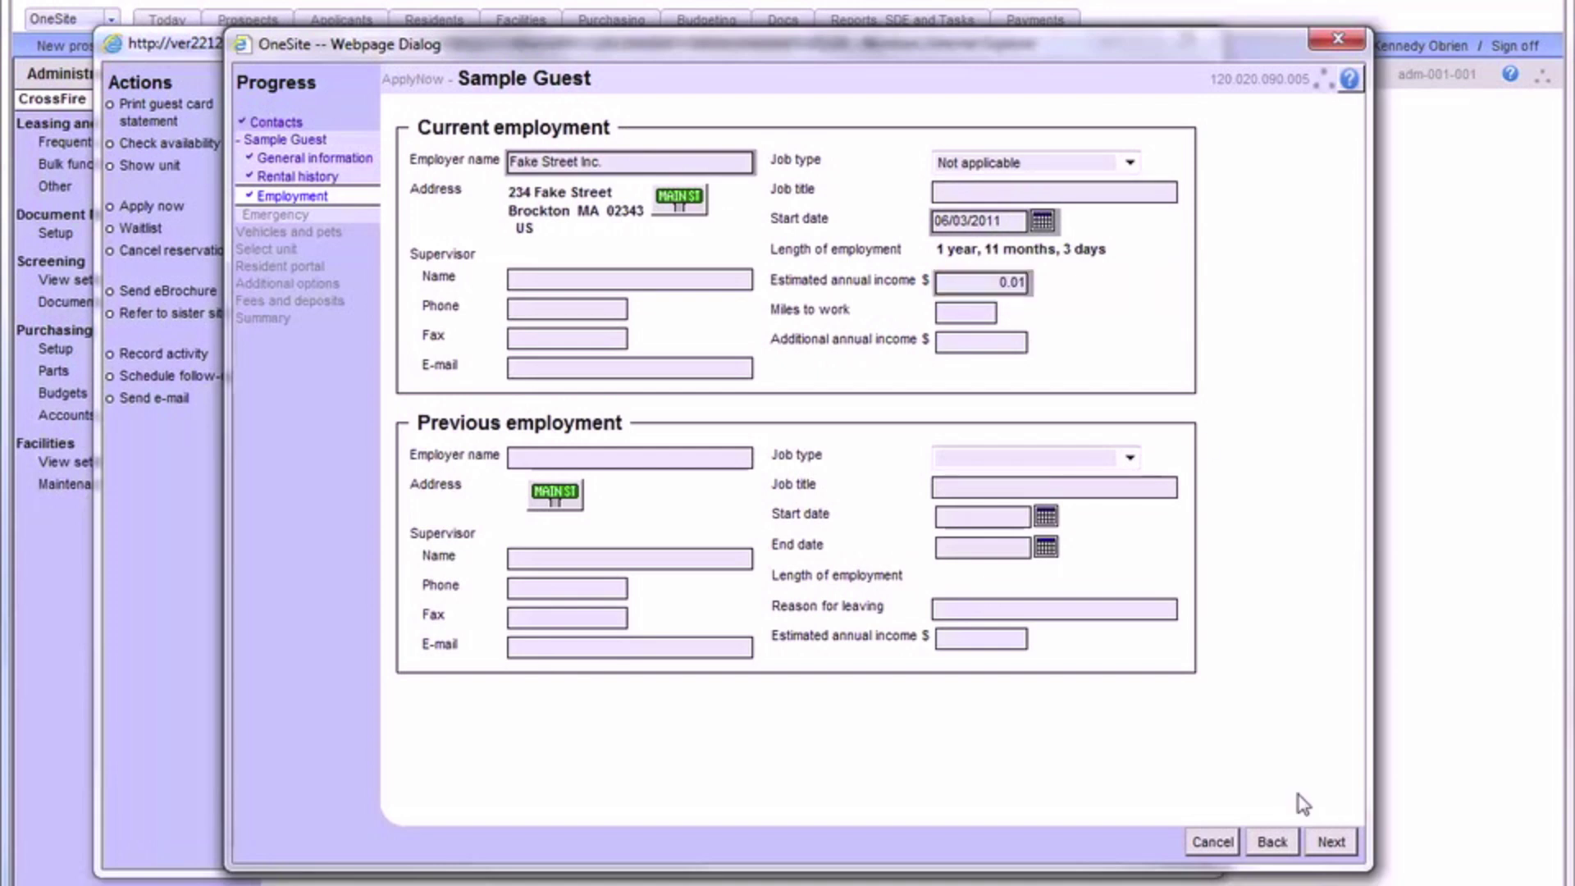
{"action": "left_click", "coordinate": [1343, 851]}
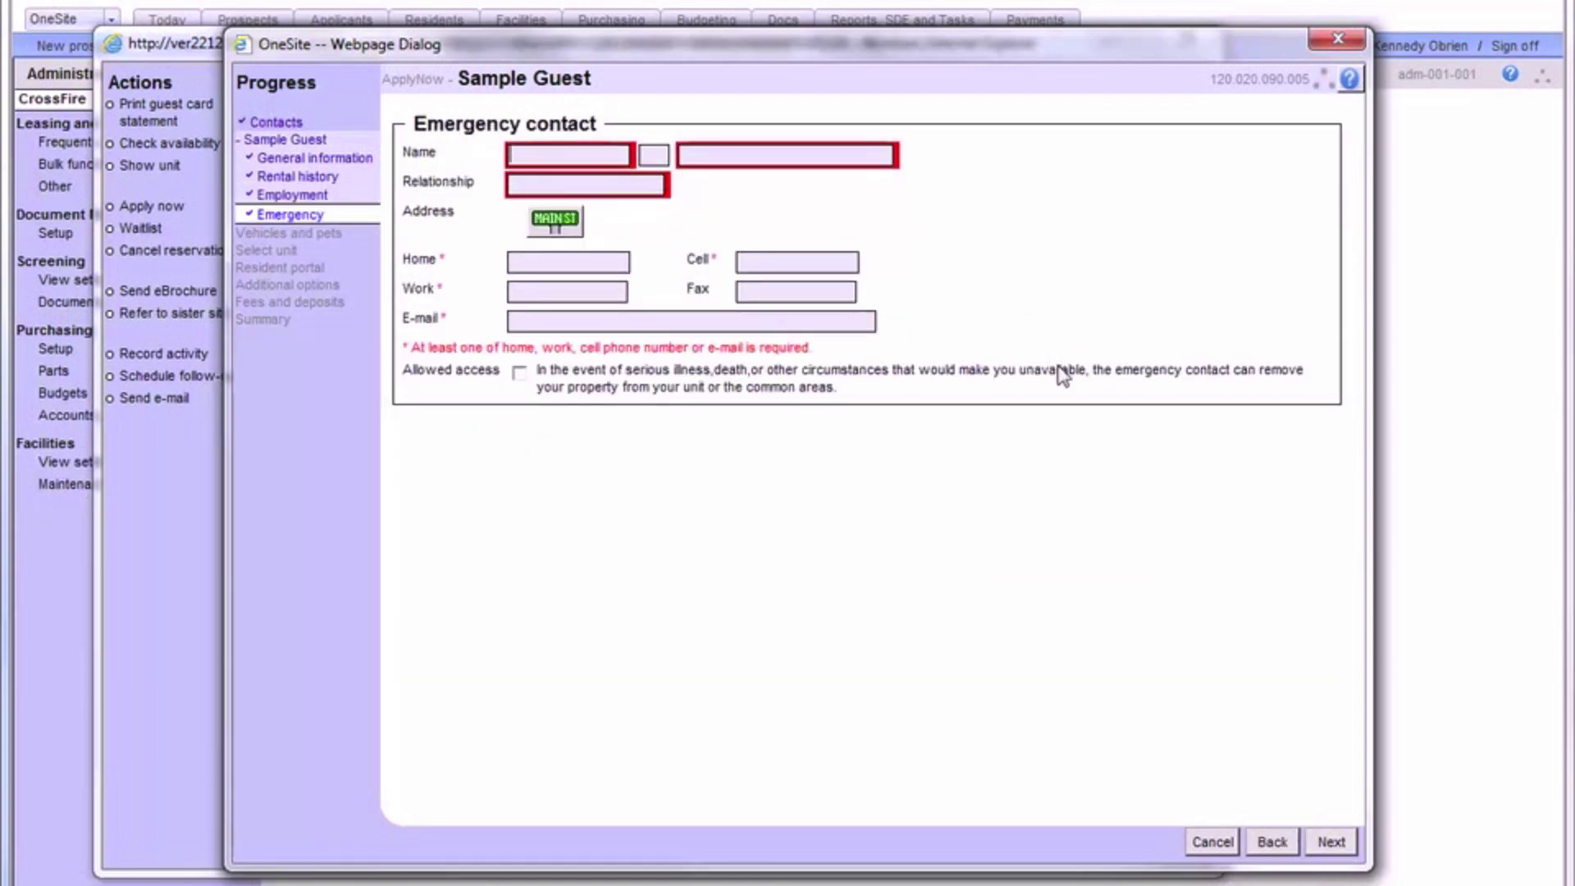
{"action": "type", "text": "Mrs."}
{"action": "key", "text": "Tab"}
{"action": "key", "text": "Tab"}
{"action": "key", "text": "Tab"}
{"action": "type", "text": "Mother"}
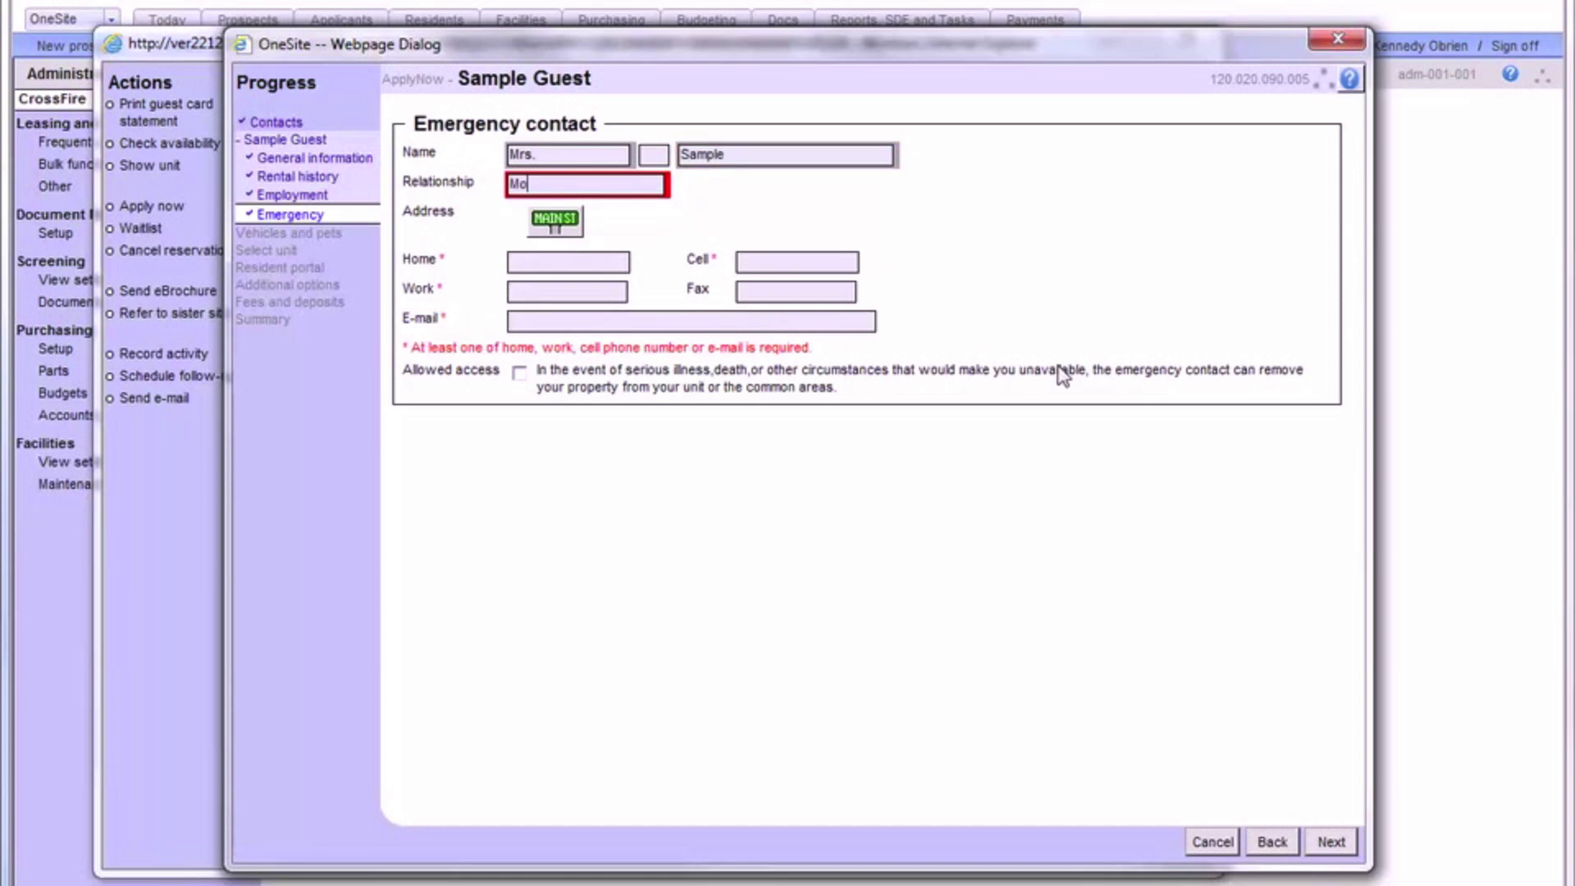
{"action": "key", "text": "Tab"}
{"action": "key", "text": "Tab"}
{"action": "type", "text": "000) 000-0000"}
{"action": "key", "text": "Tab"}
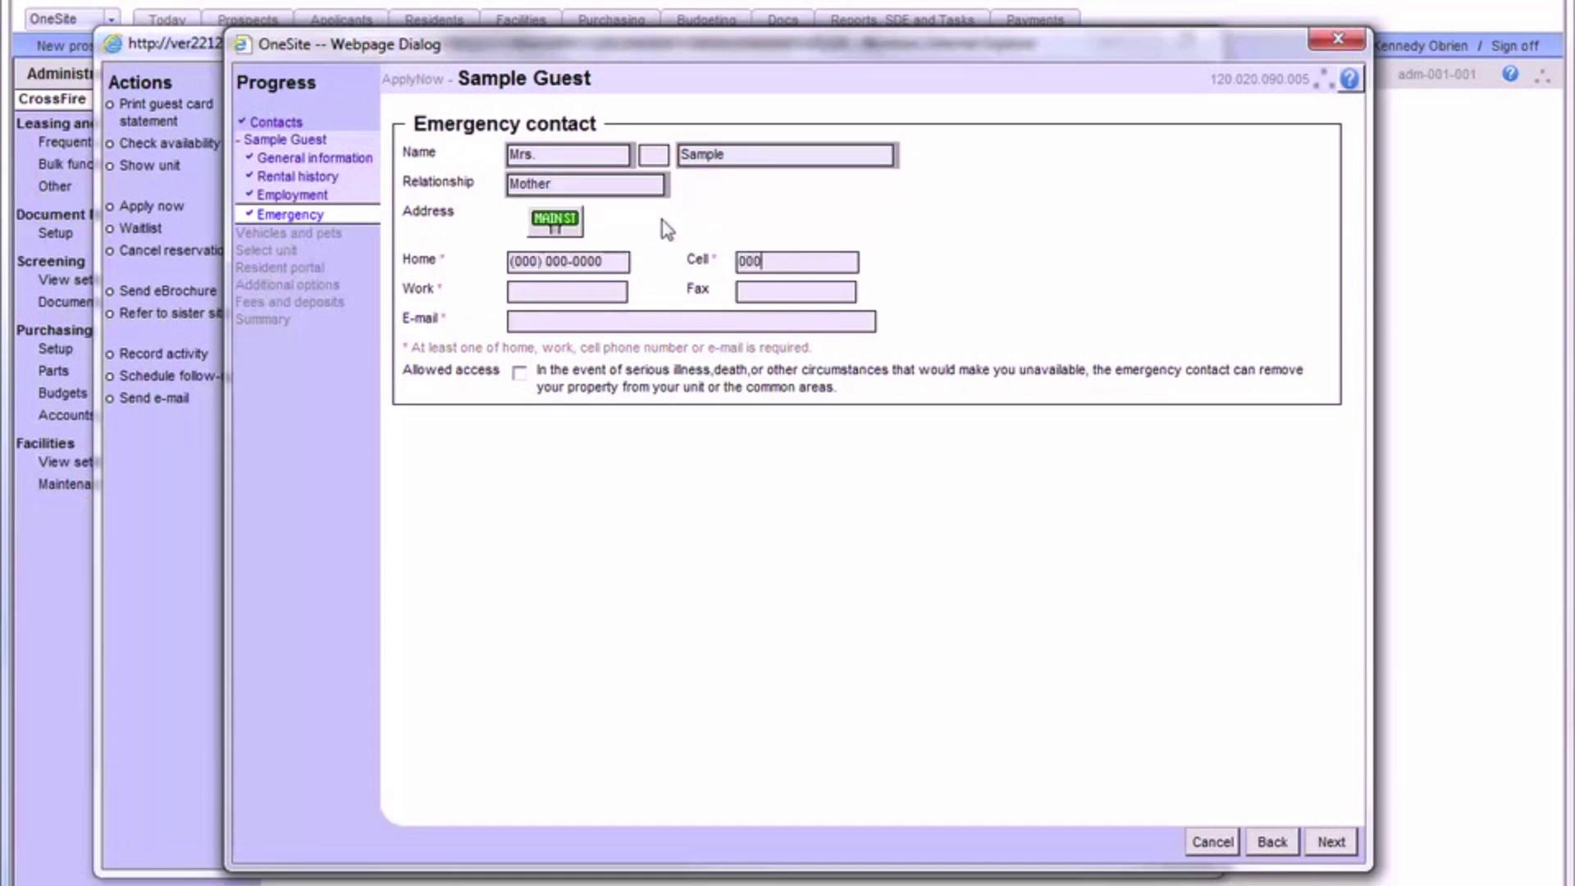
{"action": "type", "text": "0000000000"}
{"action": "key", "text": "Tab"}
Skip vehicles and pets without adding any, and continue to unit selection
{"action": "left_click", "coordinate": [1330, 842]}
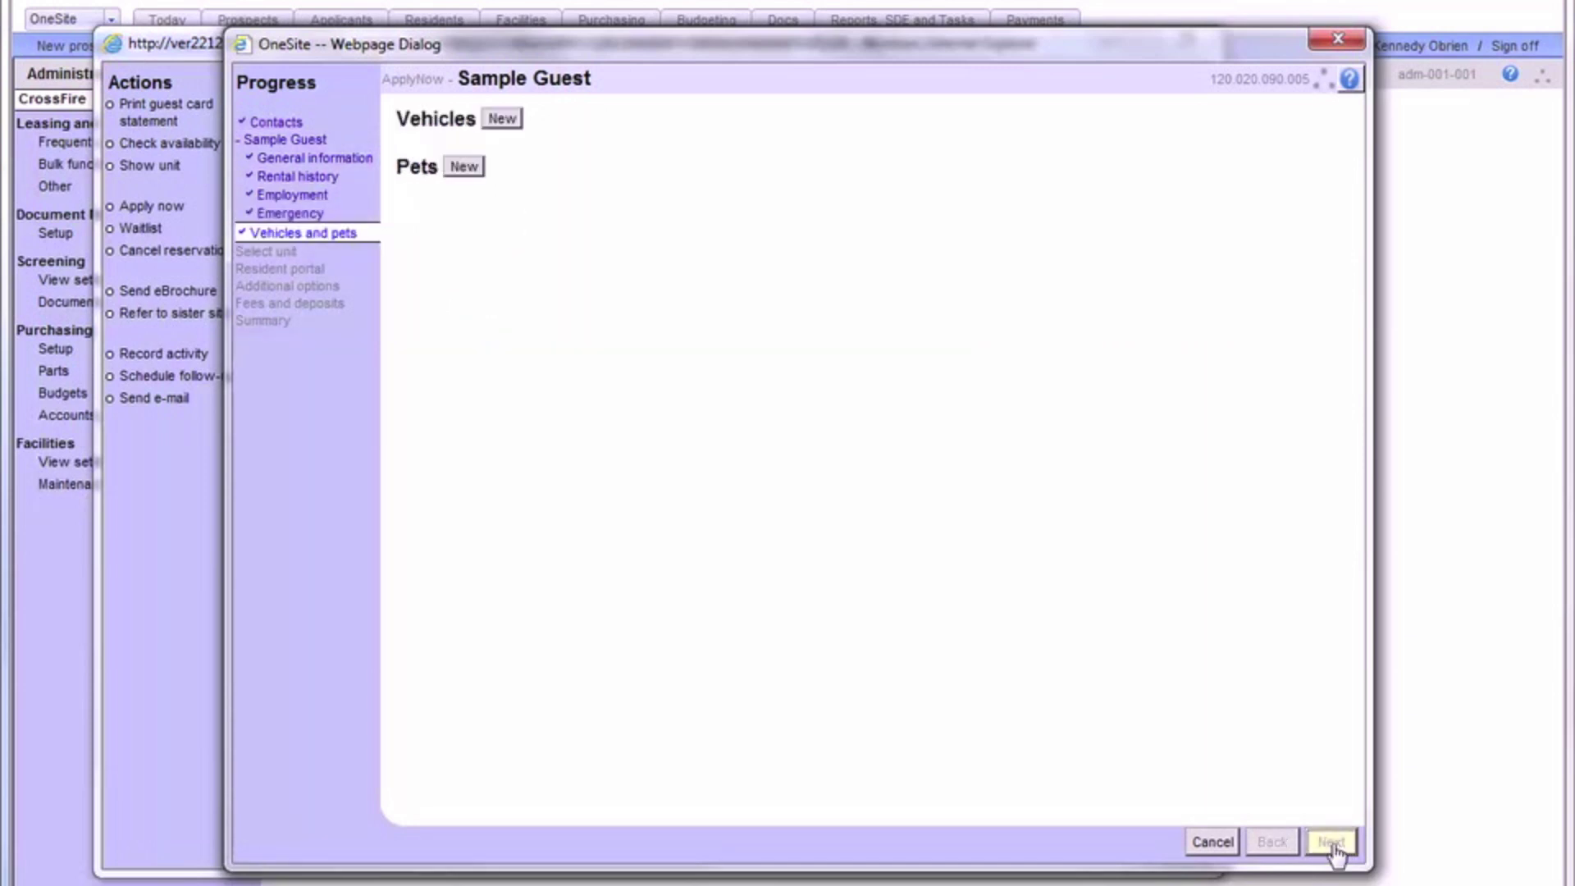
{"action": "left_click", "coordinate": [502, 120]}
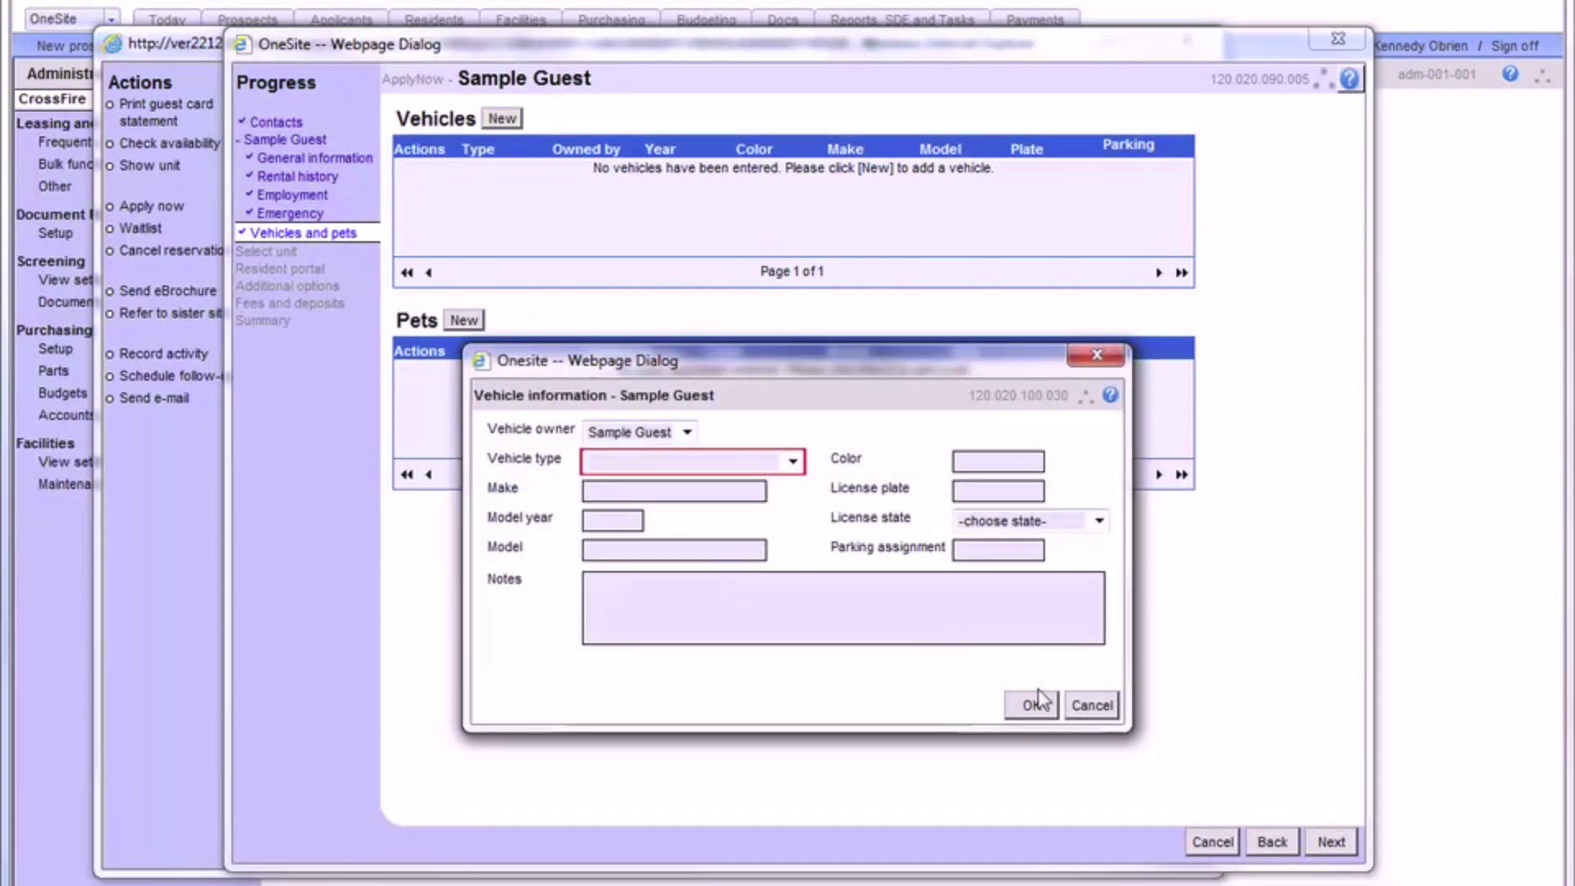
{"action": "left_click", "coordinate": [1085, 704]}
{"action": "left_click", "coordinate": [464, 320]}
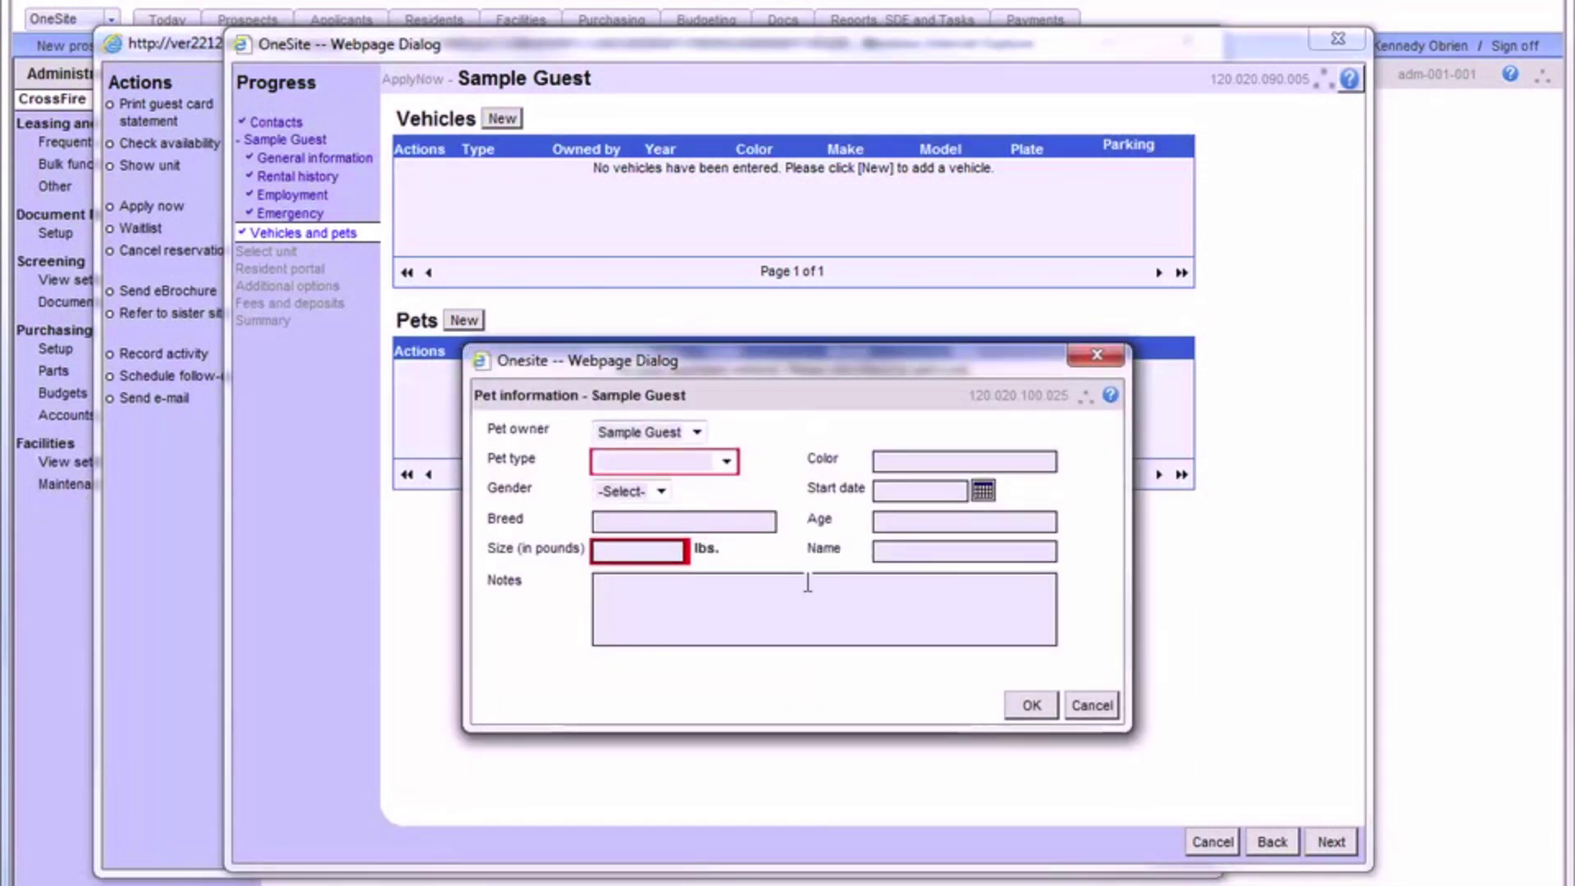
{"action": "left_click", "coordinate": [1091, 705]}
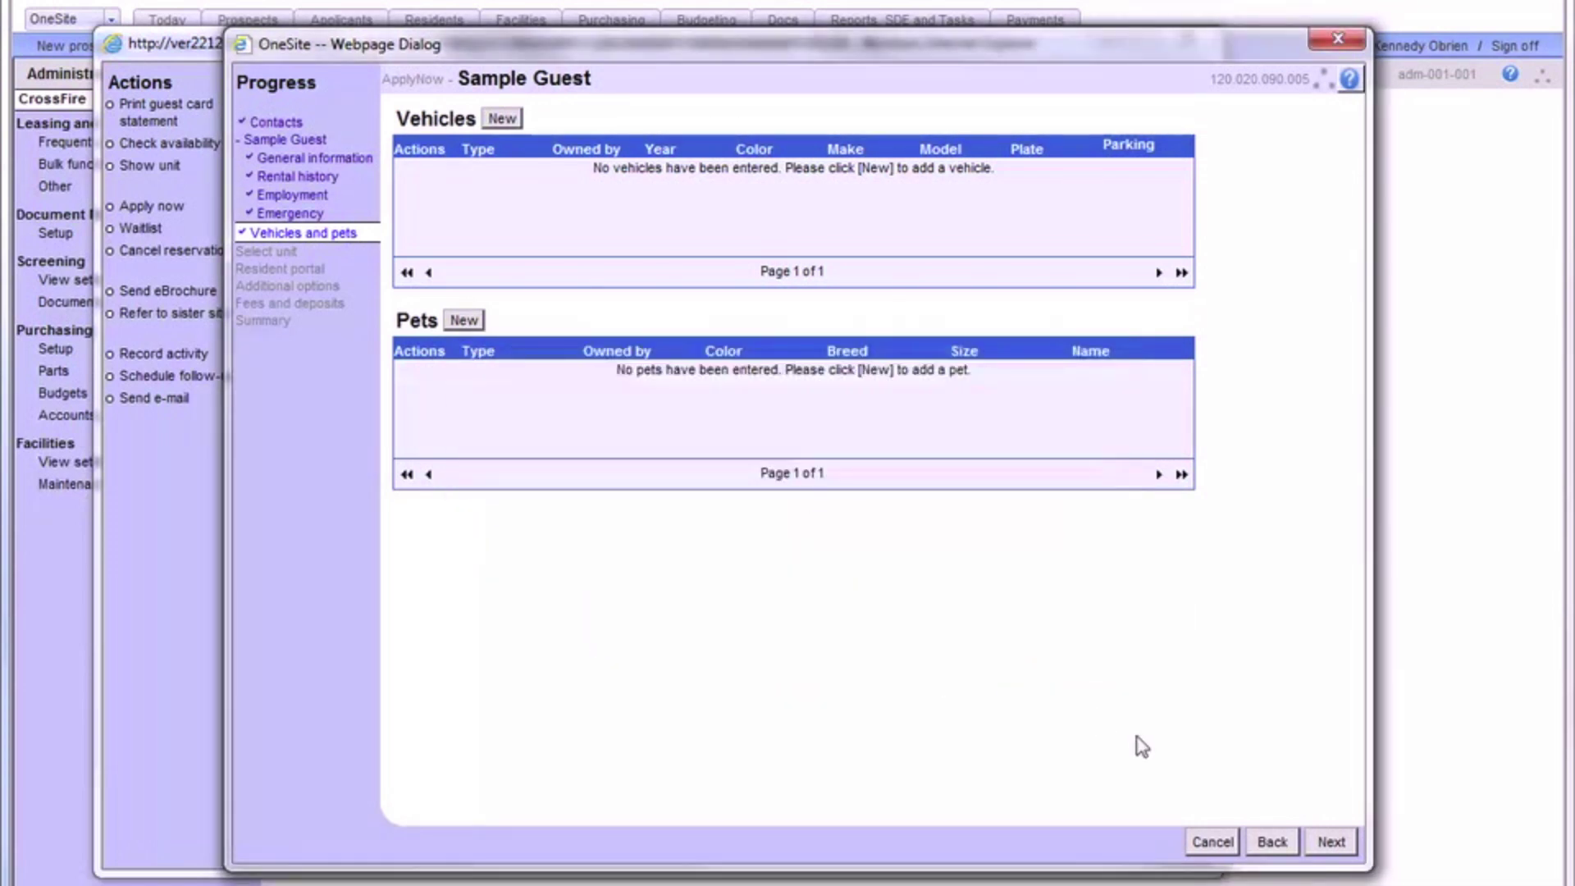
{"action": "left_click", "coordinate": [1333, 842]}
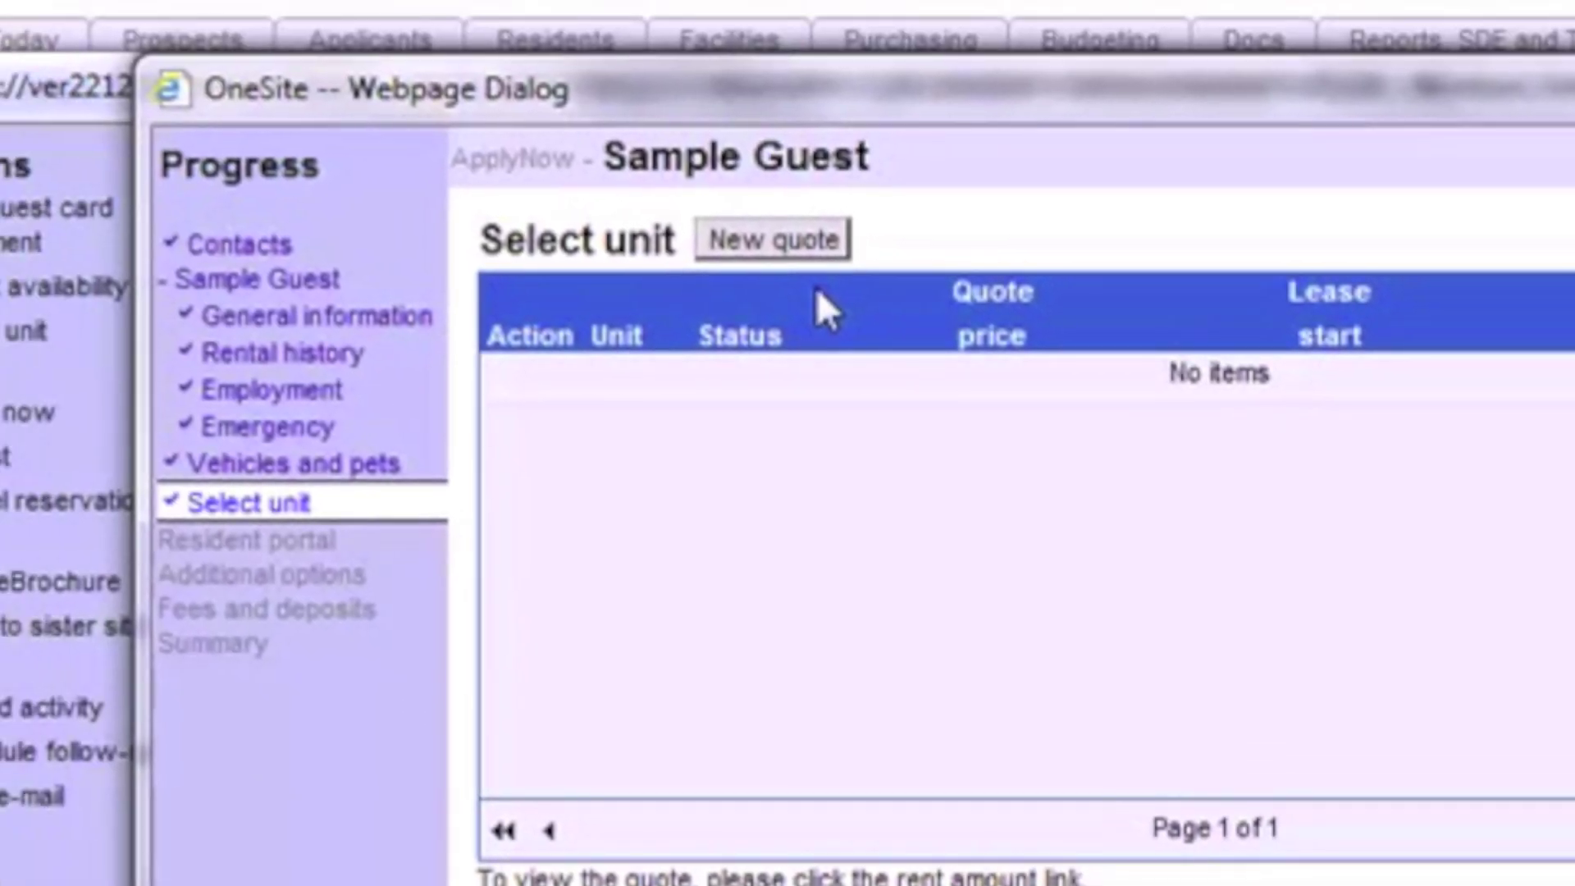
Generate and review a $1255 quote for unit 89108 starting 06/01/2013, then close the units list
{"action": "left_click", "coordinate": [795, 255]}
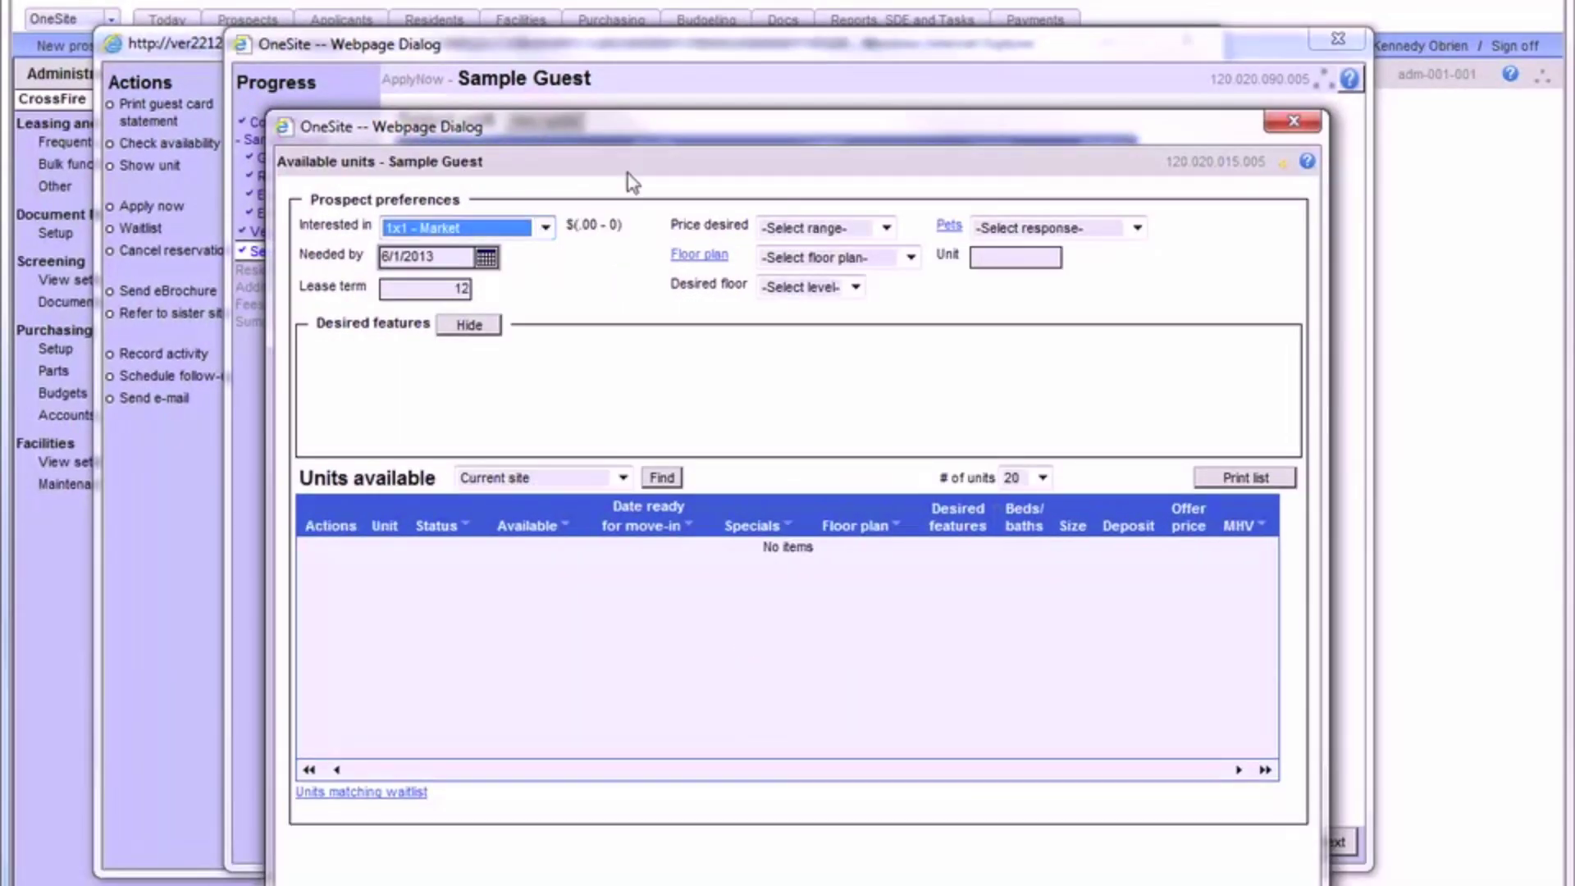
{"action": "left_click_drag", "start_coordinate": [650, 146], "coordinate": [641, 51]}
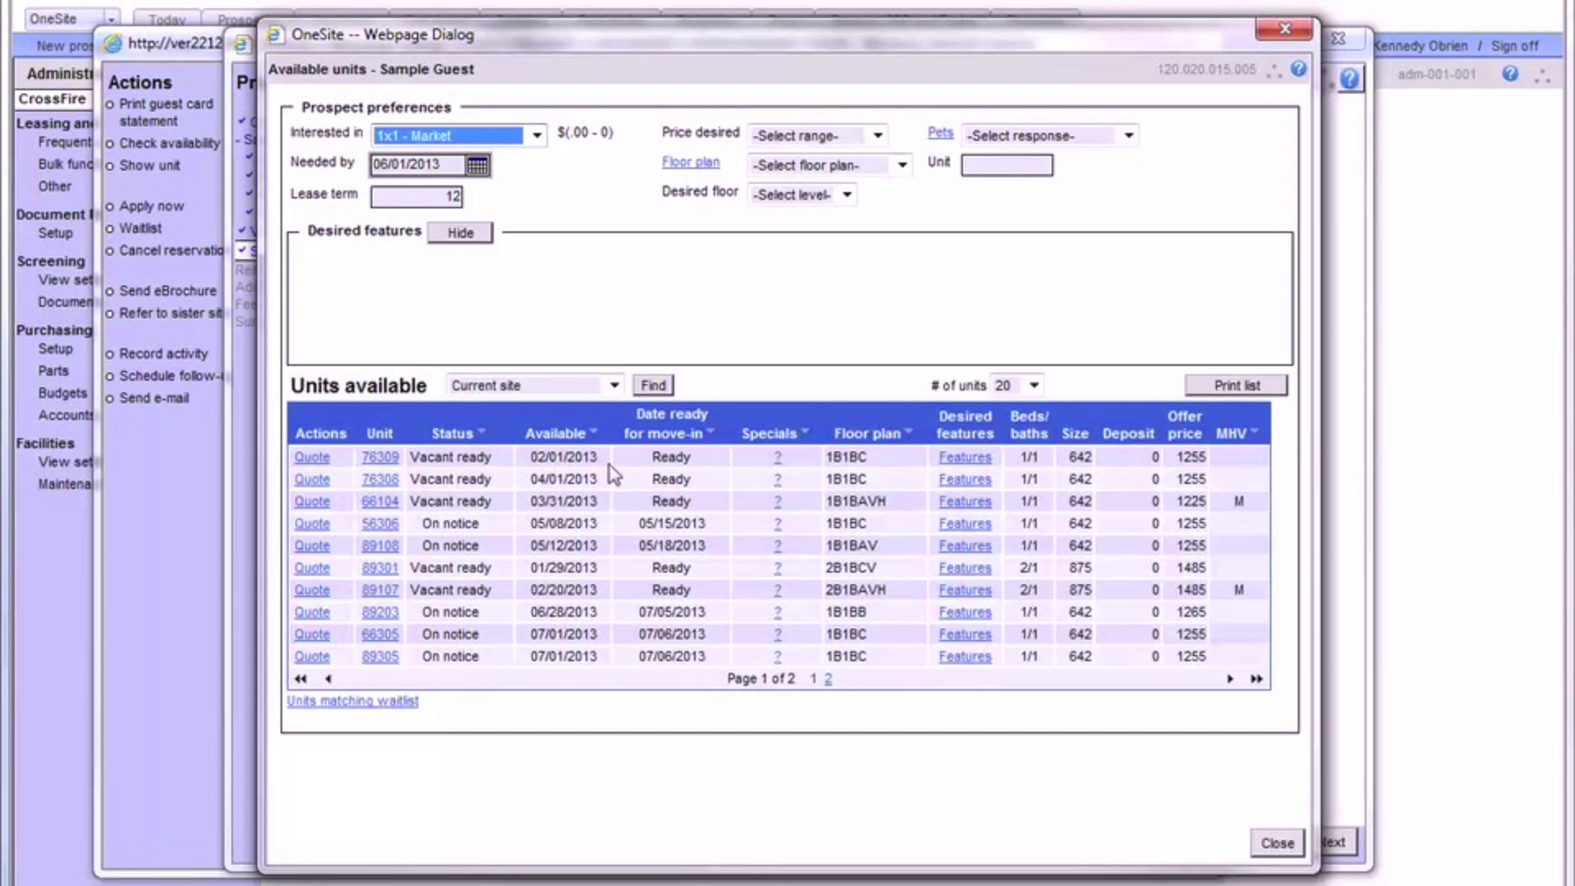
{"action": "mouse_move", "coordinate": [668, 474]}
{"action": "left_click", "coordinate": [327, 552]}
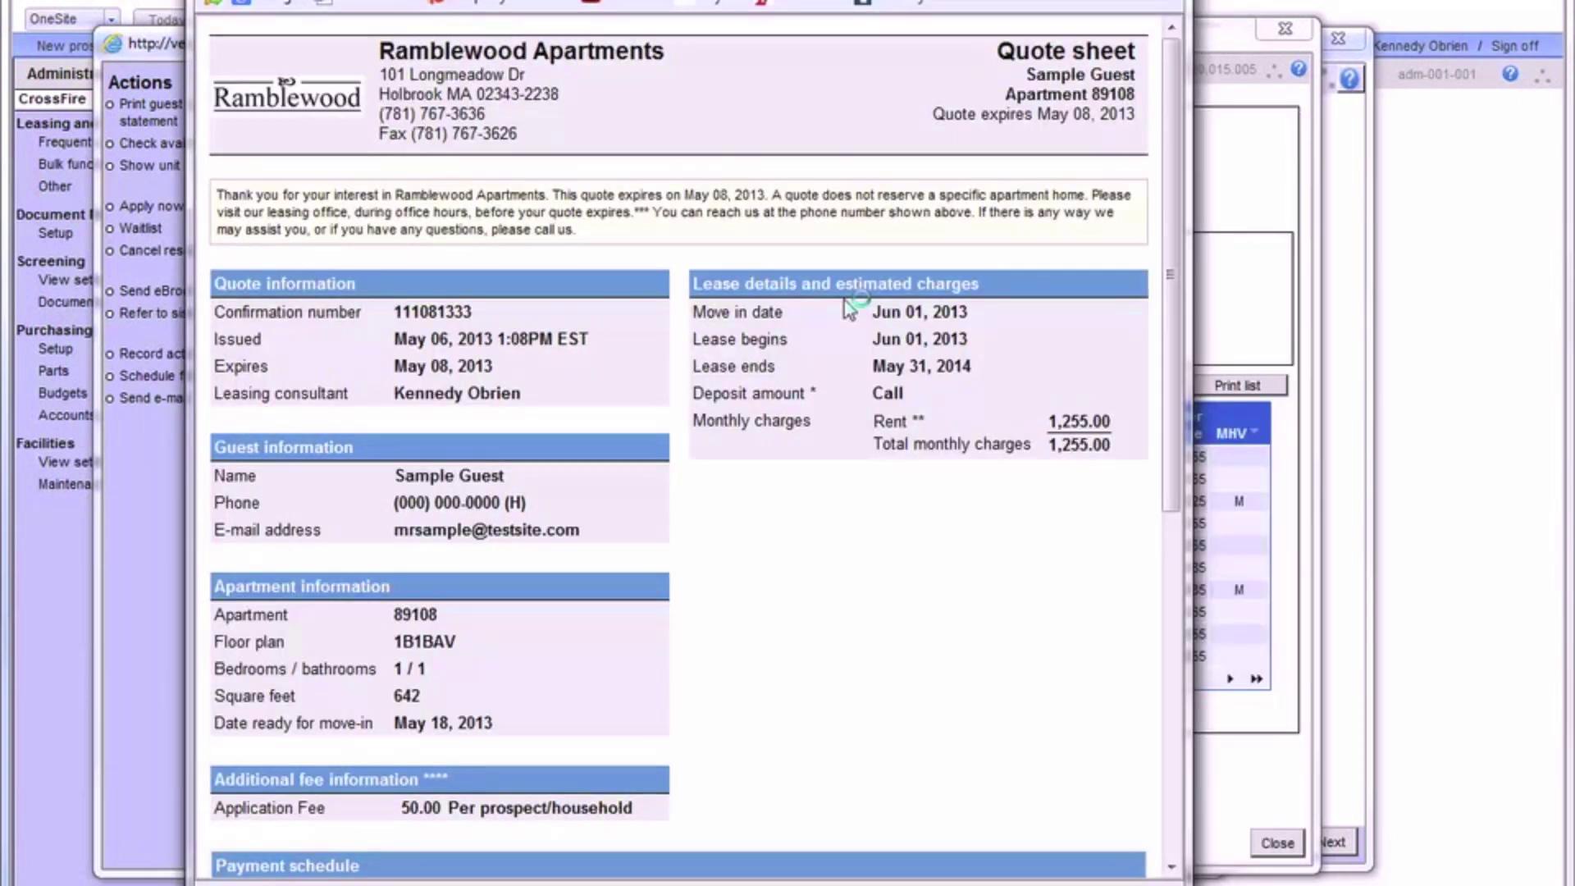
{"action": "scroll", "coordinate": [865, 111], "scroll_direction": "down", "scroll_amount": 8}
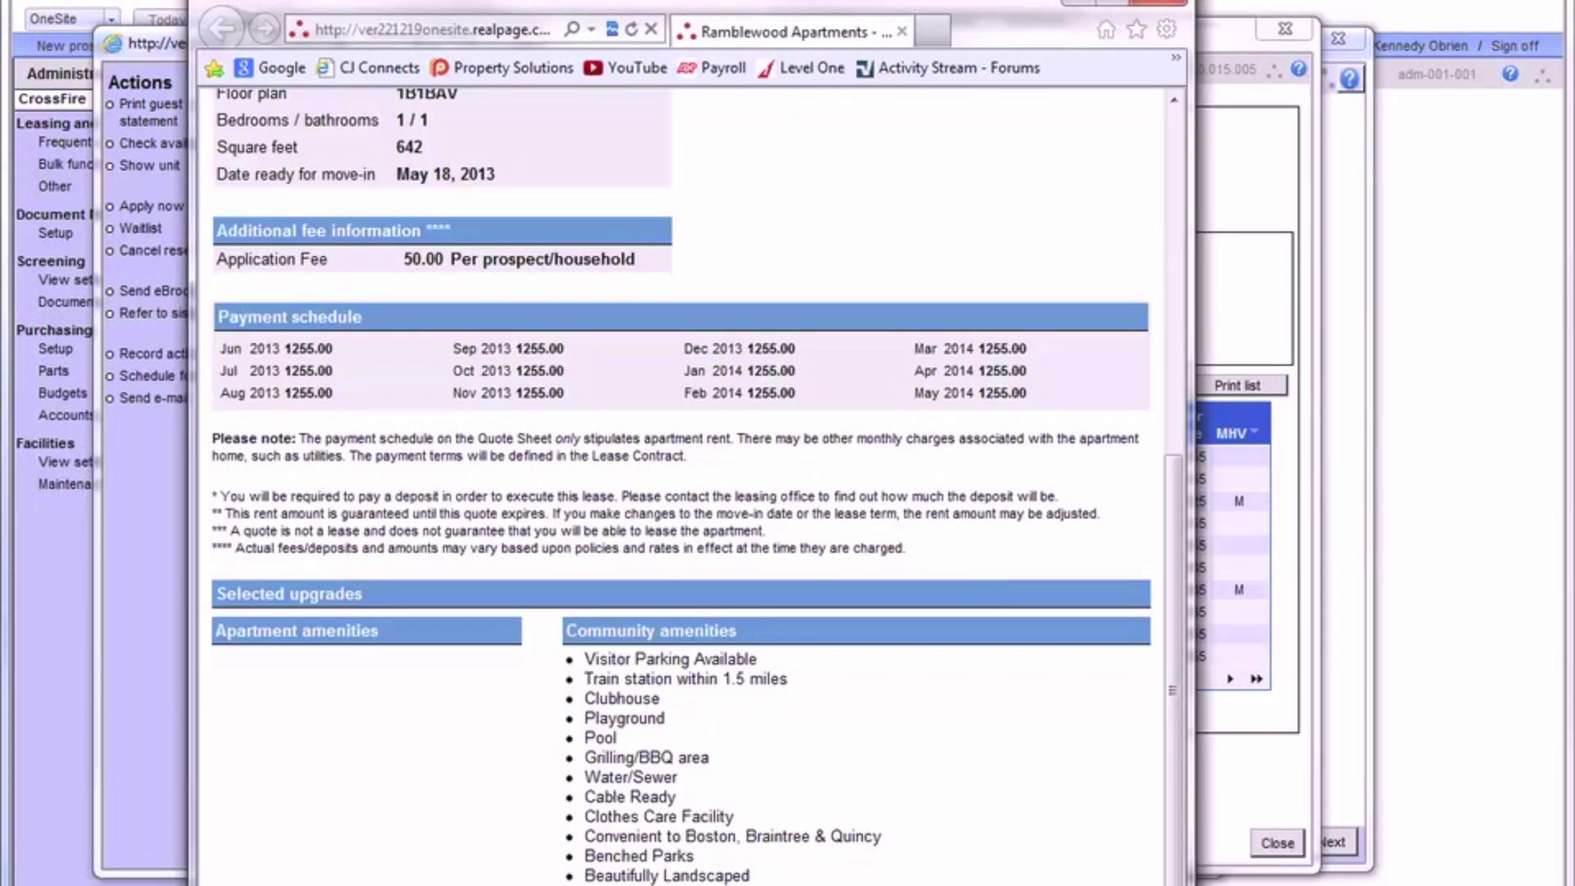
{"action": "left_click", "coordinate": [1165, 7]}
{"action": "left_click", "coordinate": [1278, 843]}
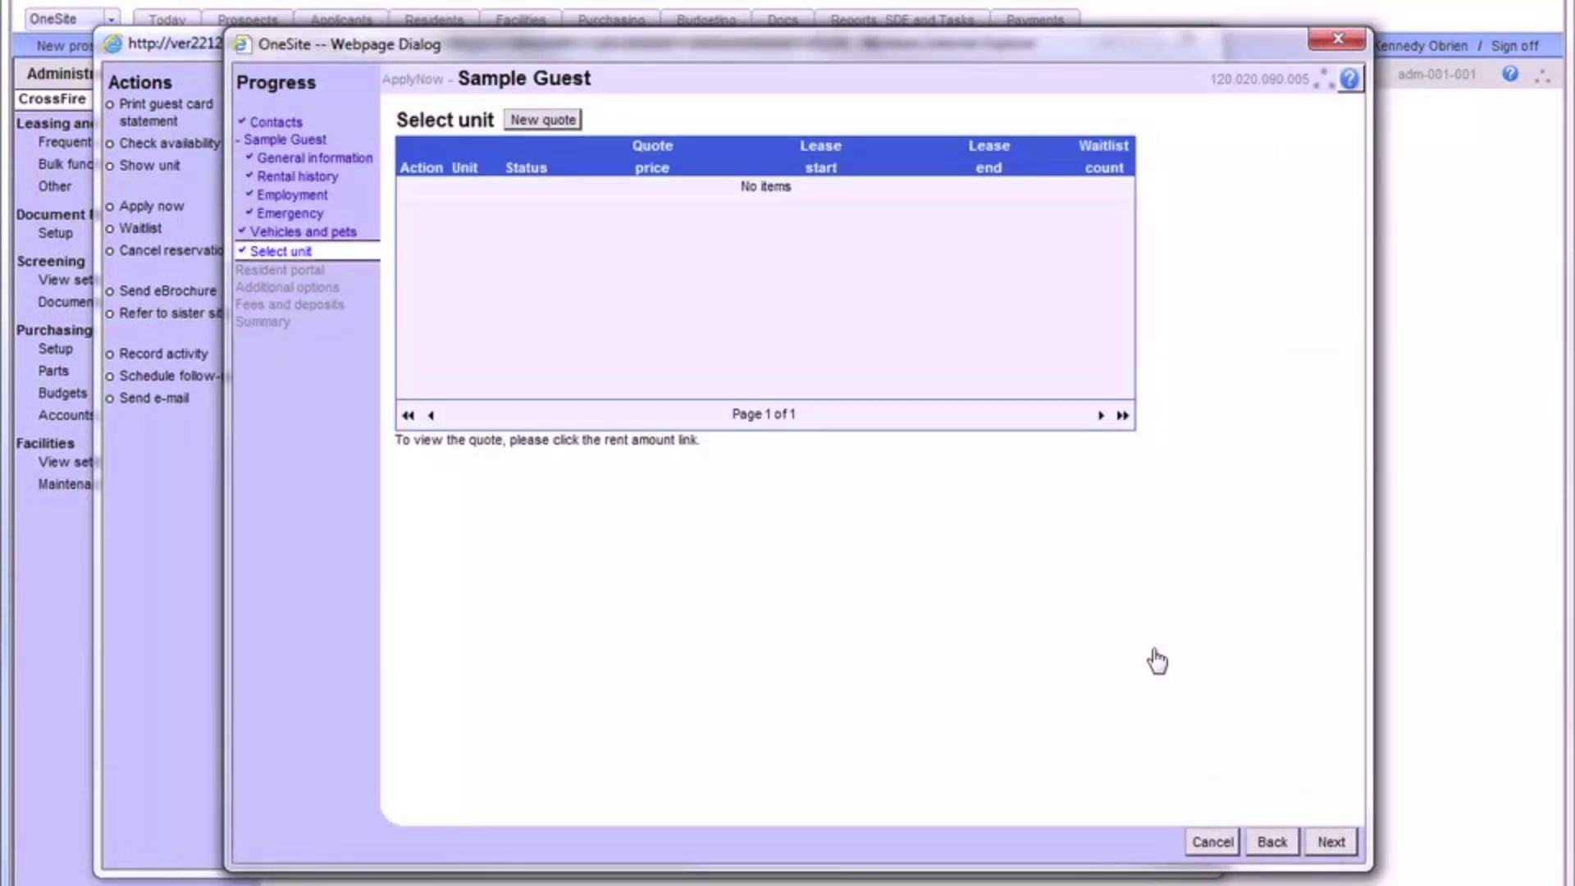
Select the unit 89108 quote, accept a suggested portal login name, and continue to additional options
{"action": "left_click", "coordinate": [409, 188]}
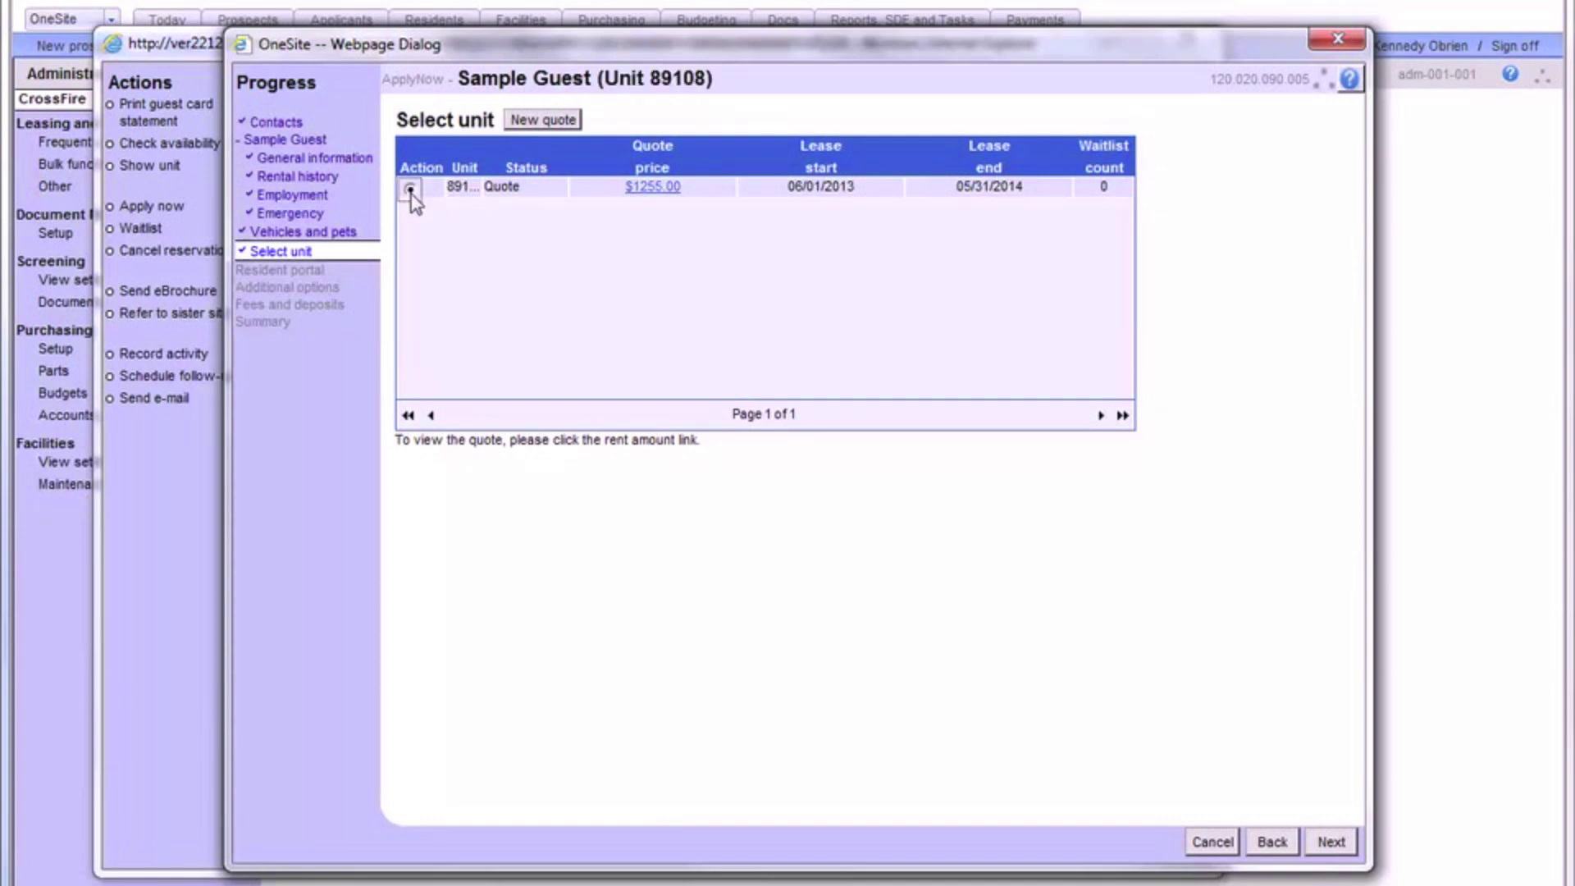
{"action": "left_click", "coordinate": [1334, 845]}
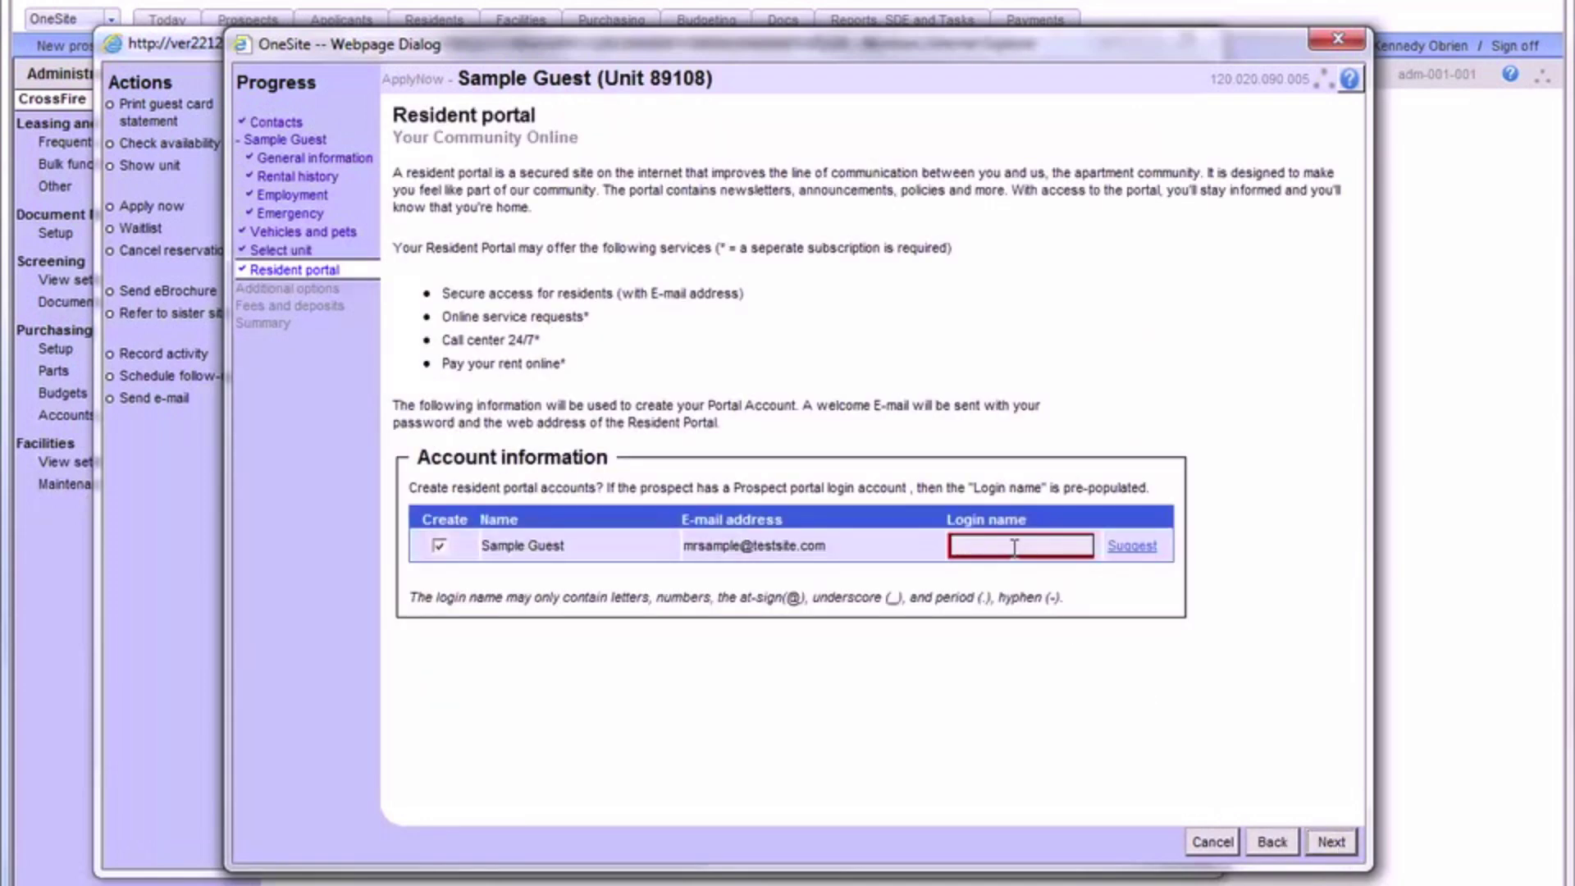
{"action": "left_click", "coordinate": [1130, 546]}
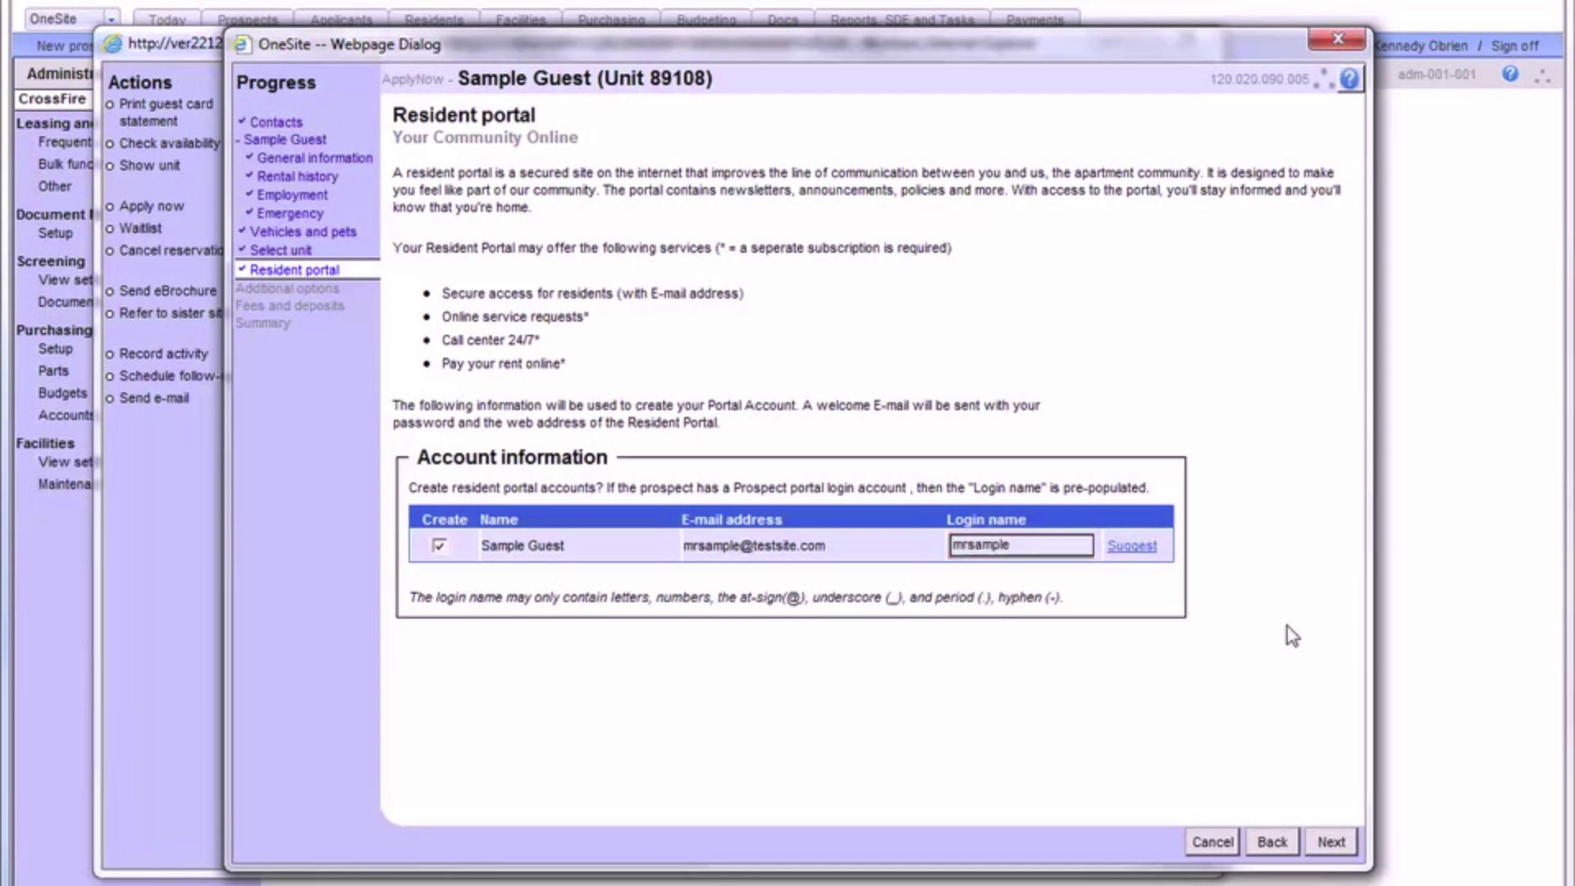
{"action": "left_click", "coordinate": [1333, 843]}
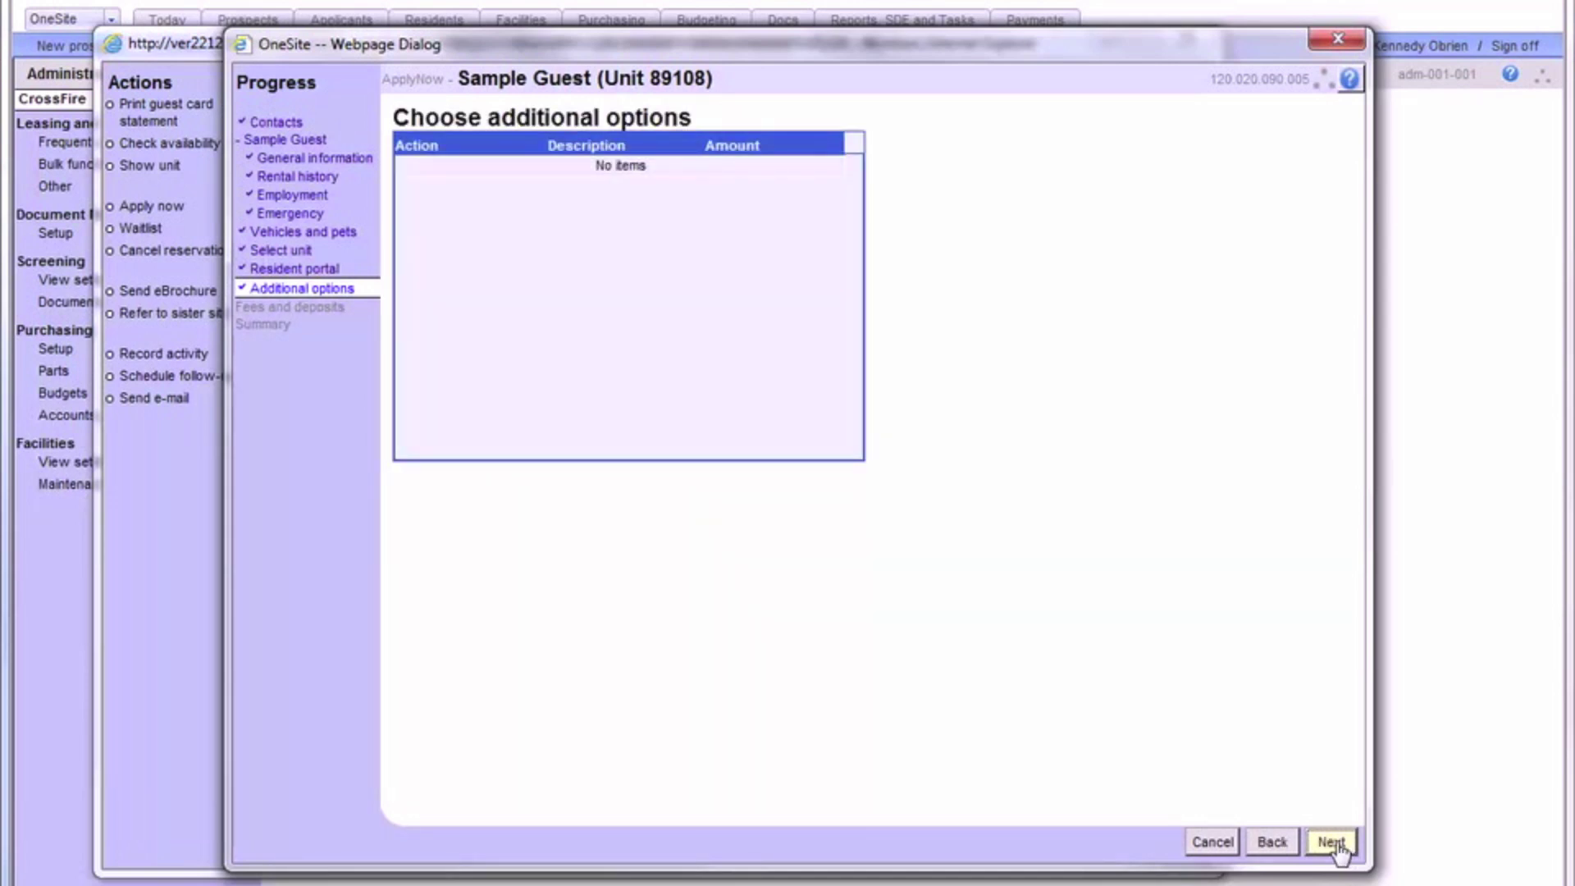
Set the Application Fee to 0 and clear the Floorplan deposit amount
{"action": "left_click", "coordinate": [1332, 845]}
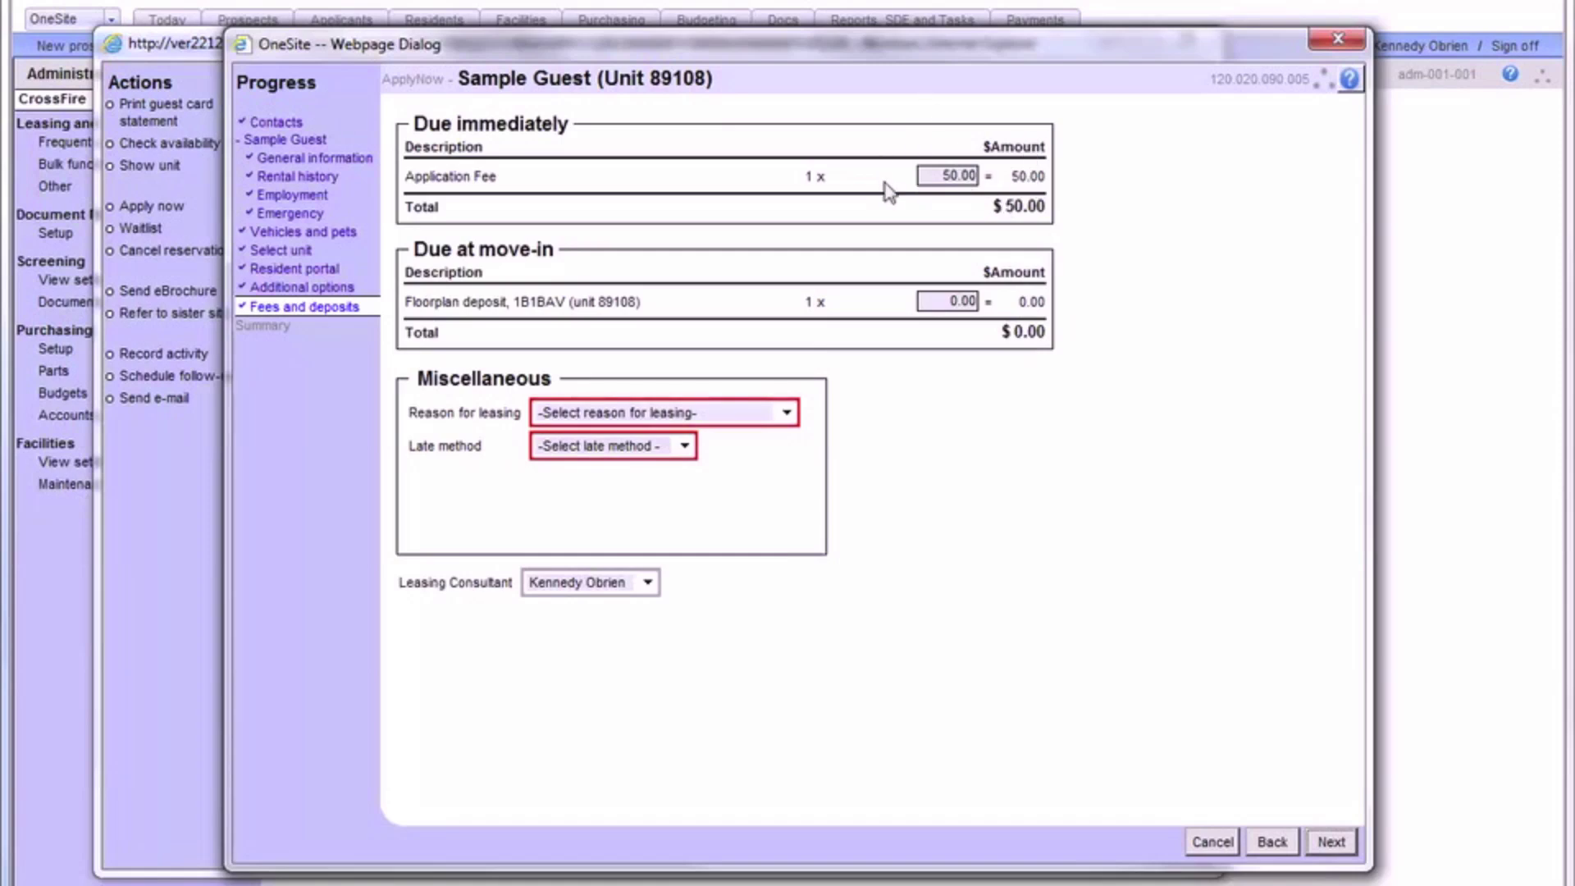
{"action": "double_click", "coordinate": [948, 175]}
{"action": "type", "text": "0"}
{"action": "left_click", "coordinate": [1139, 259]}
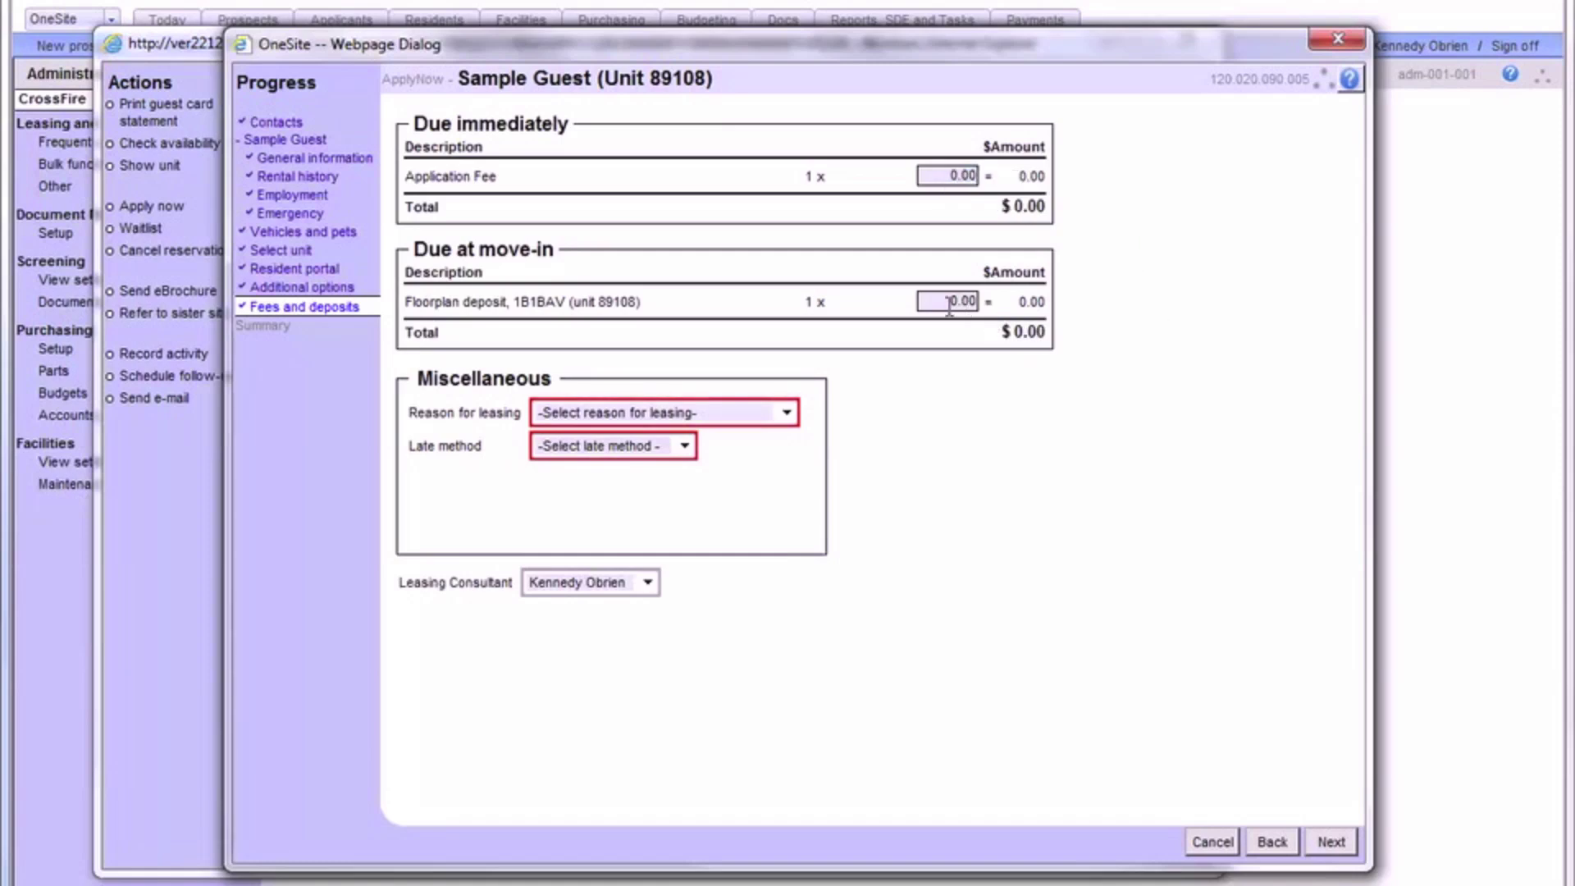
{"action": "left_click_drag", "start_coordinate": [947, 304], "coordinate": [938, 312]}
{"action": "type", "text": "1255"}
{"action": "left_click", "coordinate": [999, 461]}
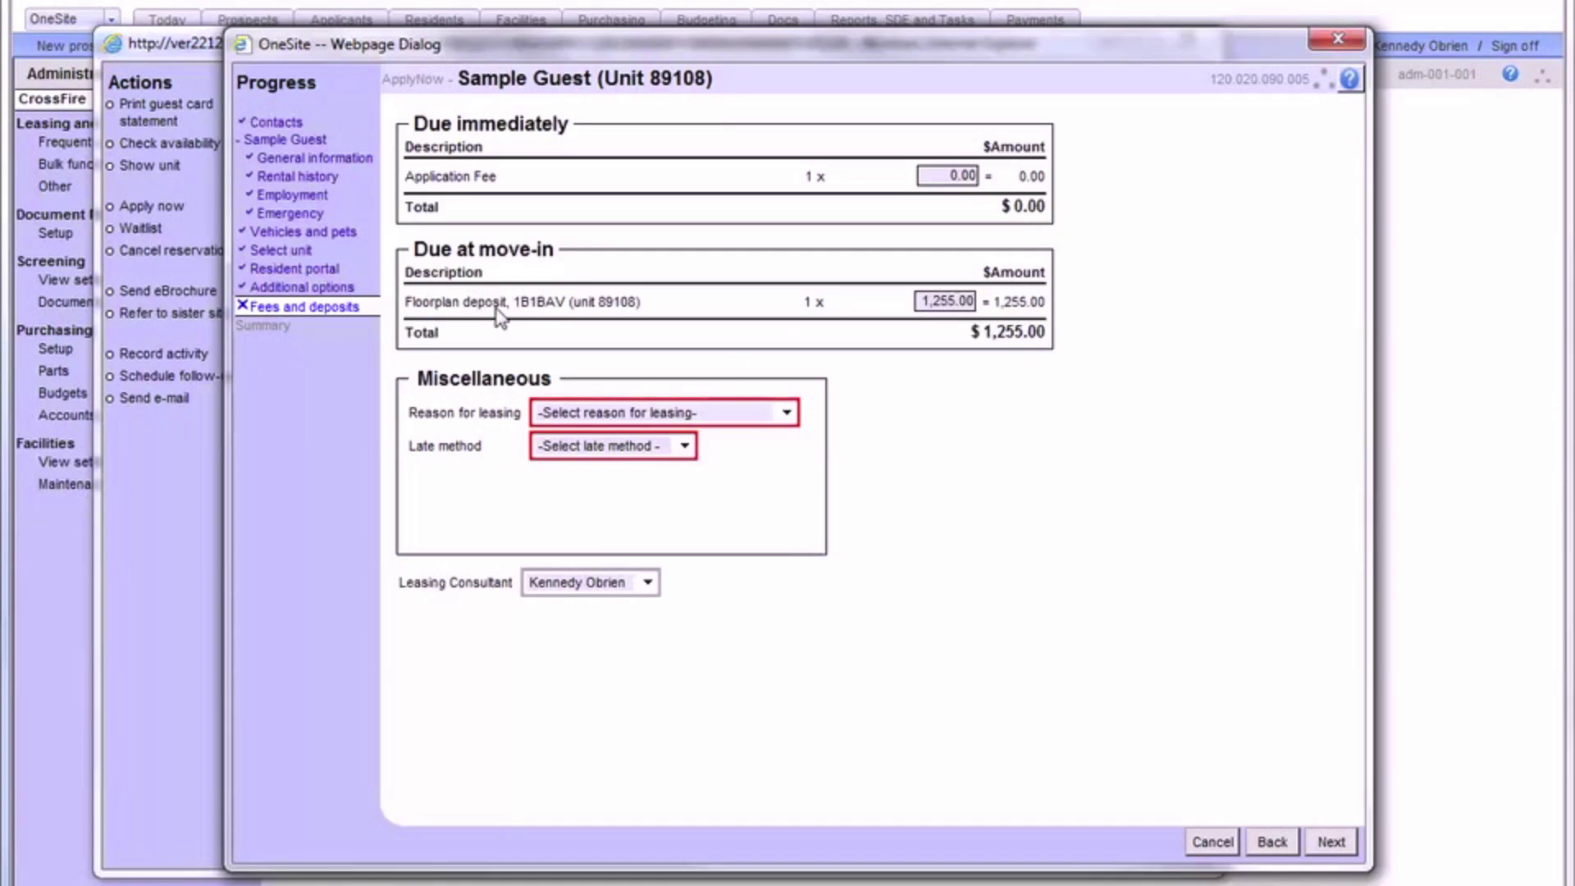
{"action": "left_click", "coordinate": [961, 302]}
{"action": "key", "text": "BackSpace"}
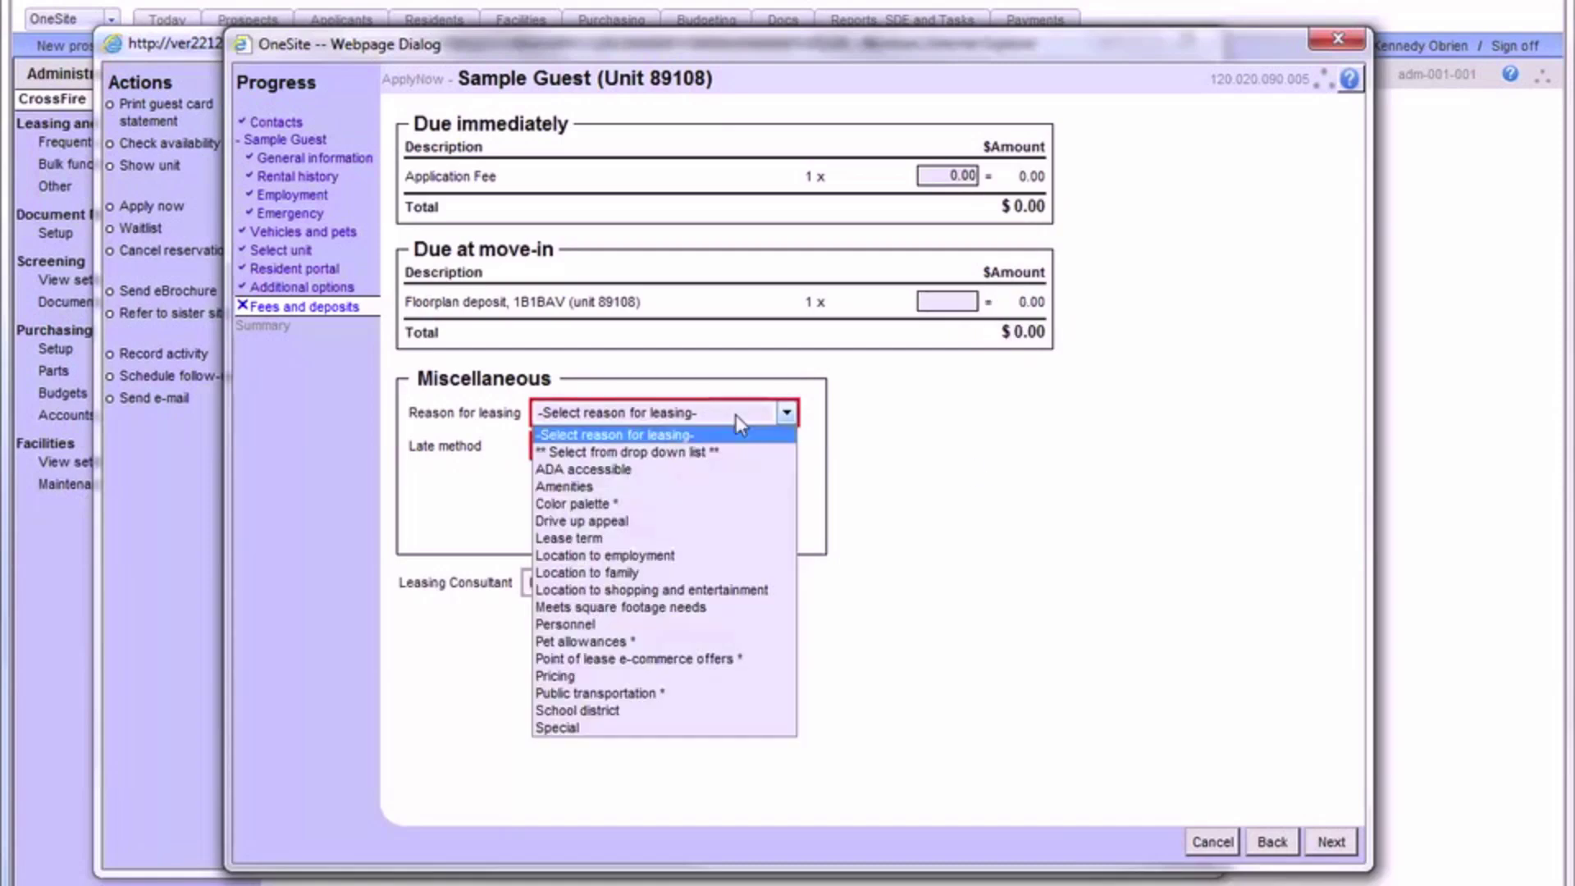
Choose Location to employment as leasing reason and Standard Late Method, keeping the current leasing consultant
{"action": "left_click", "coordinate": [736, 414]}
{"action": "left_click", "coordinate": [607, 555]}
{"action": "left_click", "coordinate": [674, 447]}
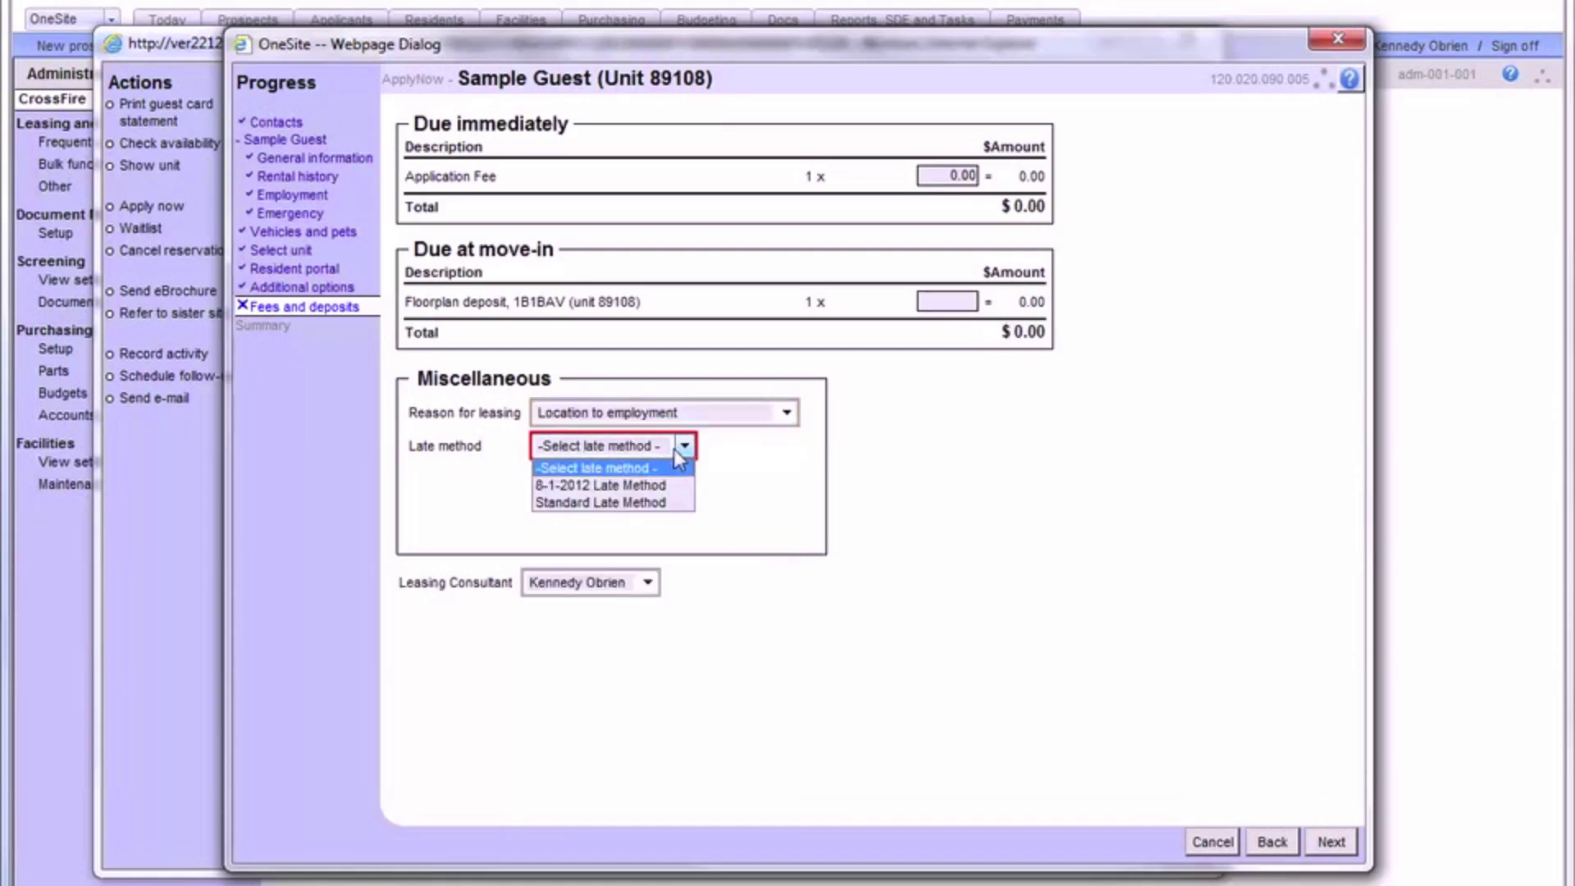
{"action": "left_click", "coordinate": [656, 502]}
{"action": "left_click", "coordinate": [648, 584]}
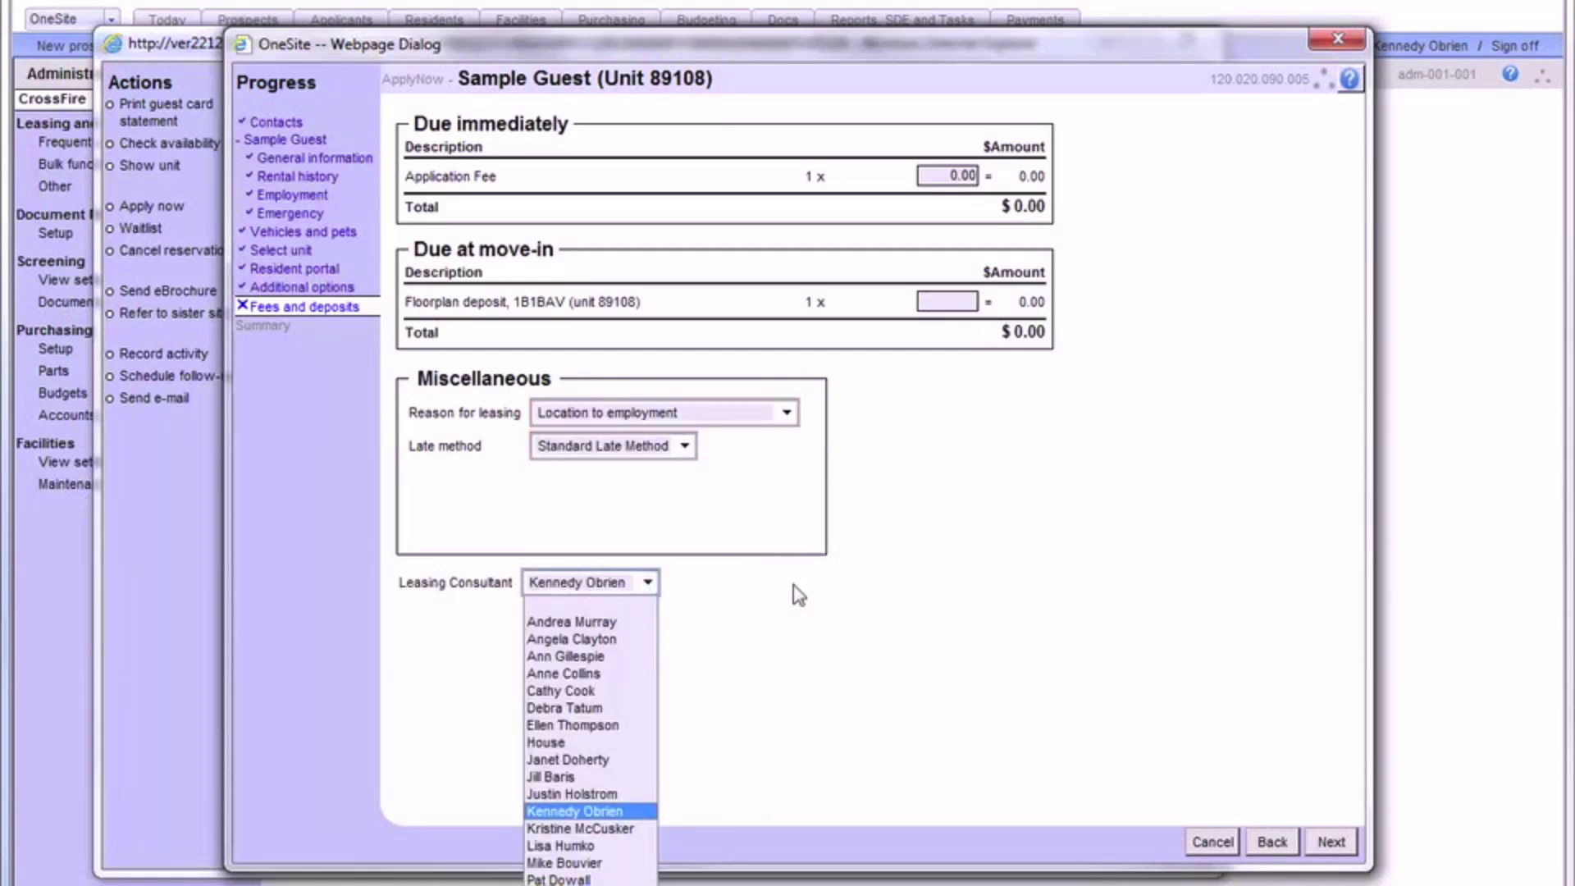
{"action": "left_click", "coordinate": [985, 617]}
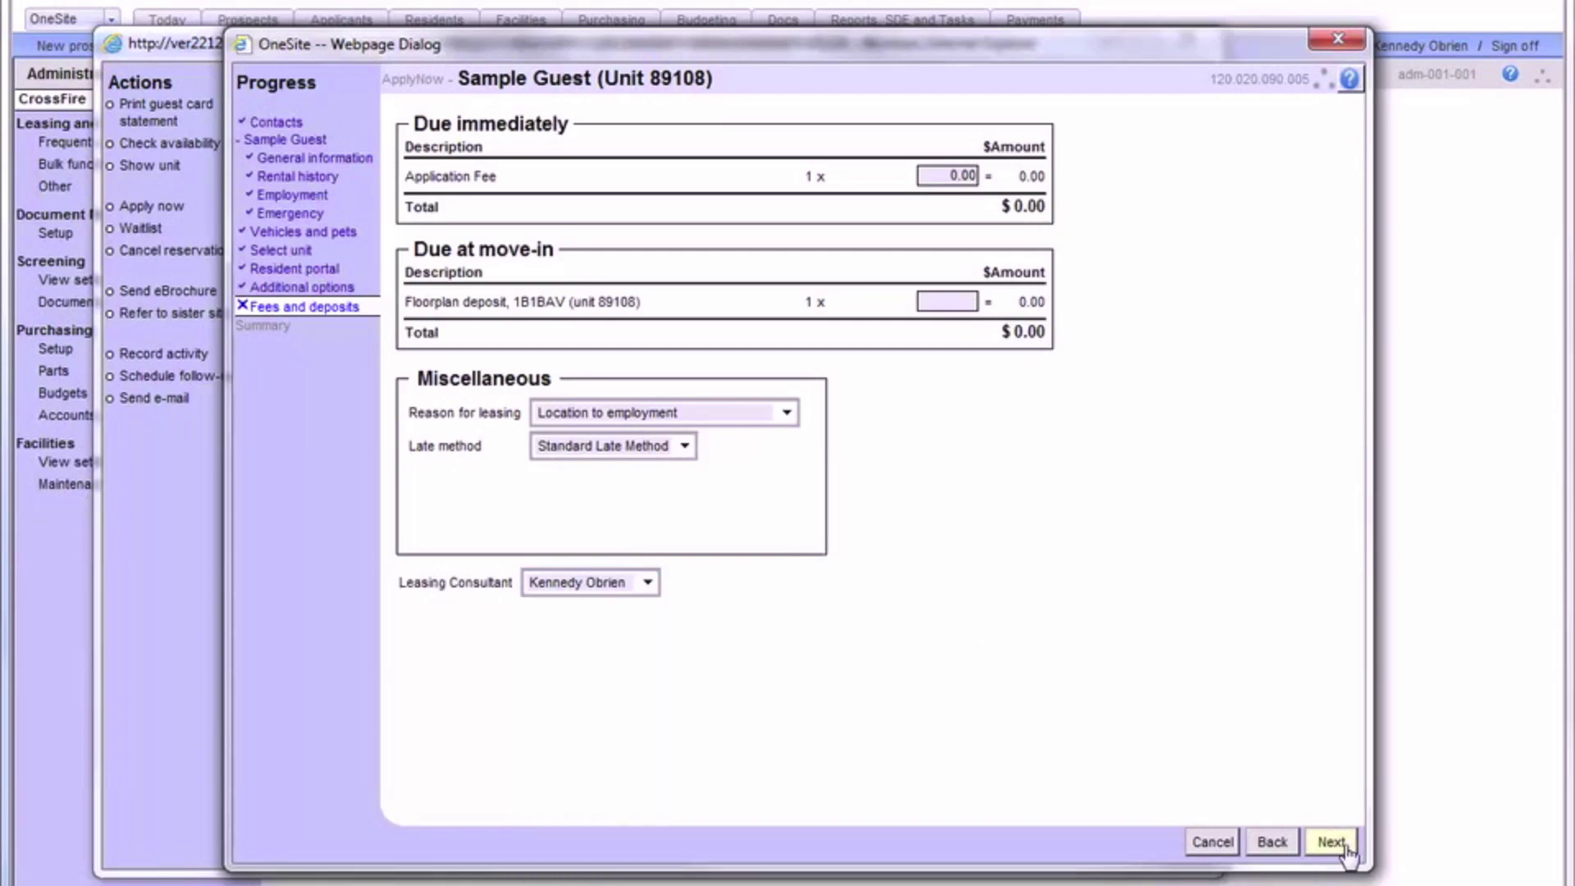
{"action": "left_click", "coordinate": [1331, 842]}
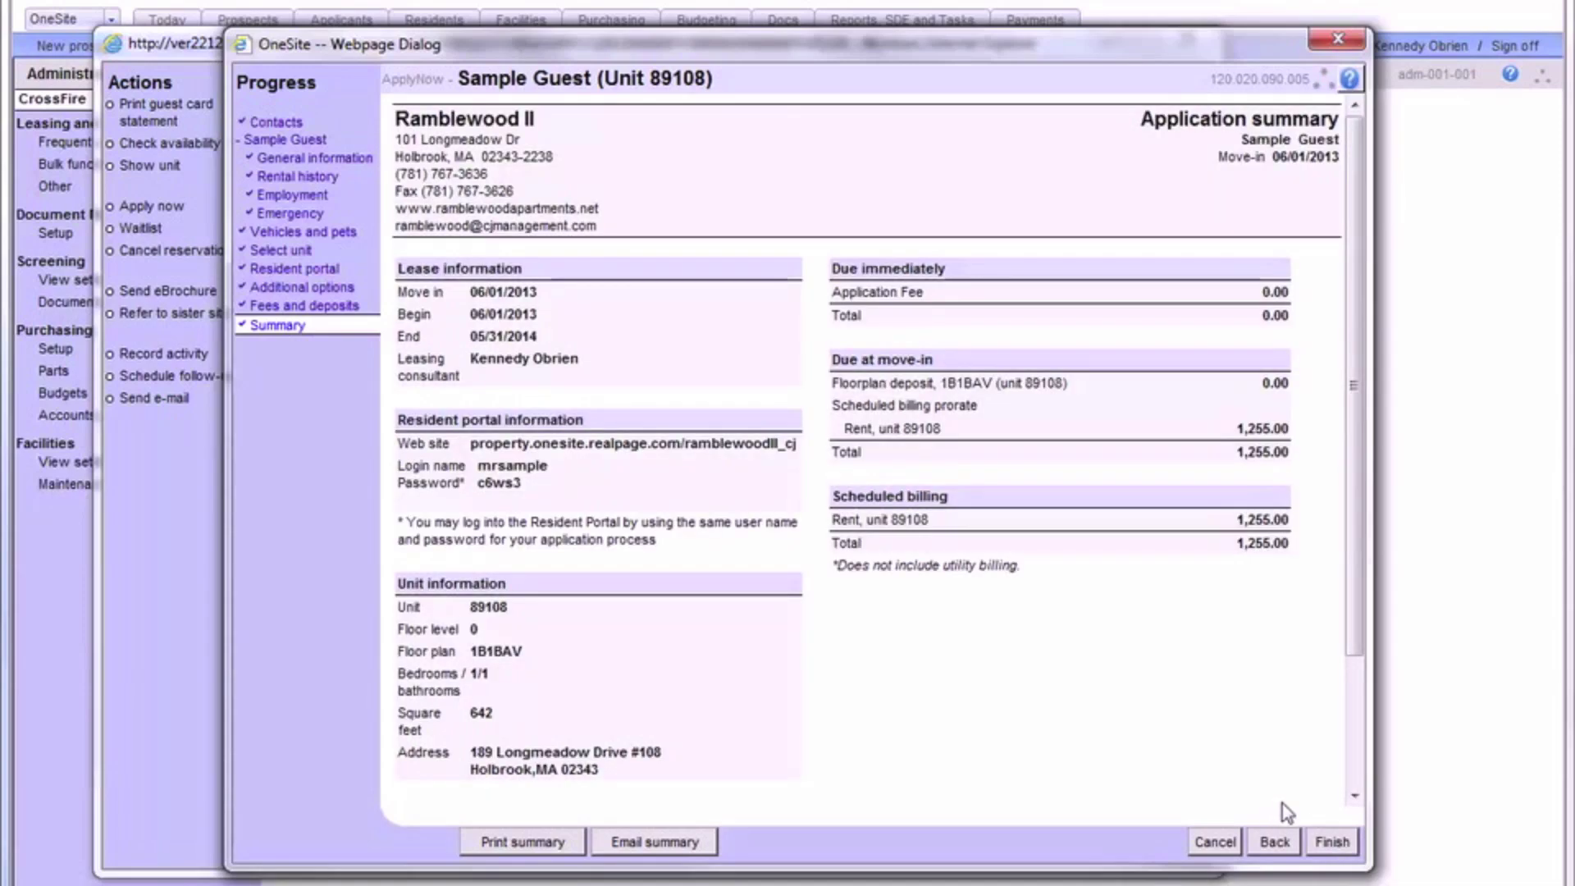
Review the unit 89108 summary, print it, and finish the application
{"action": "scroll", "coordinate": [1184, 740], "scroll_direction": "down", "scroll_amount": 3}
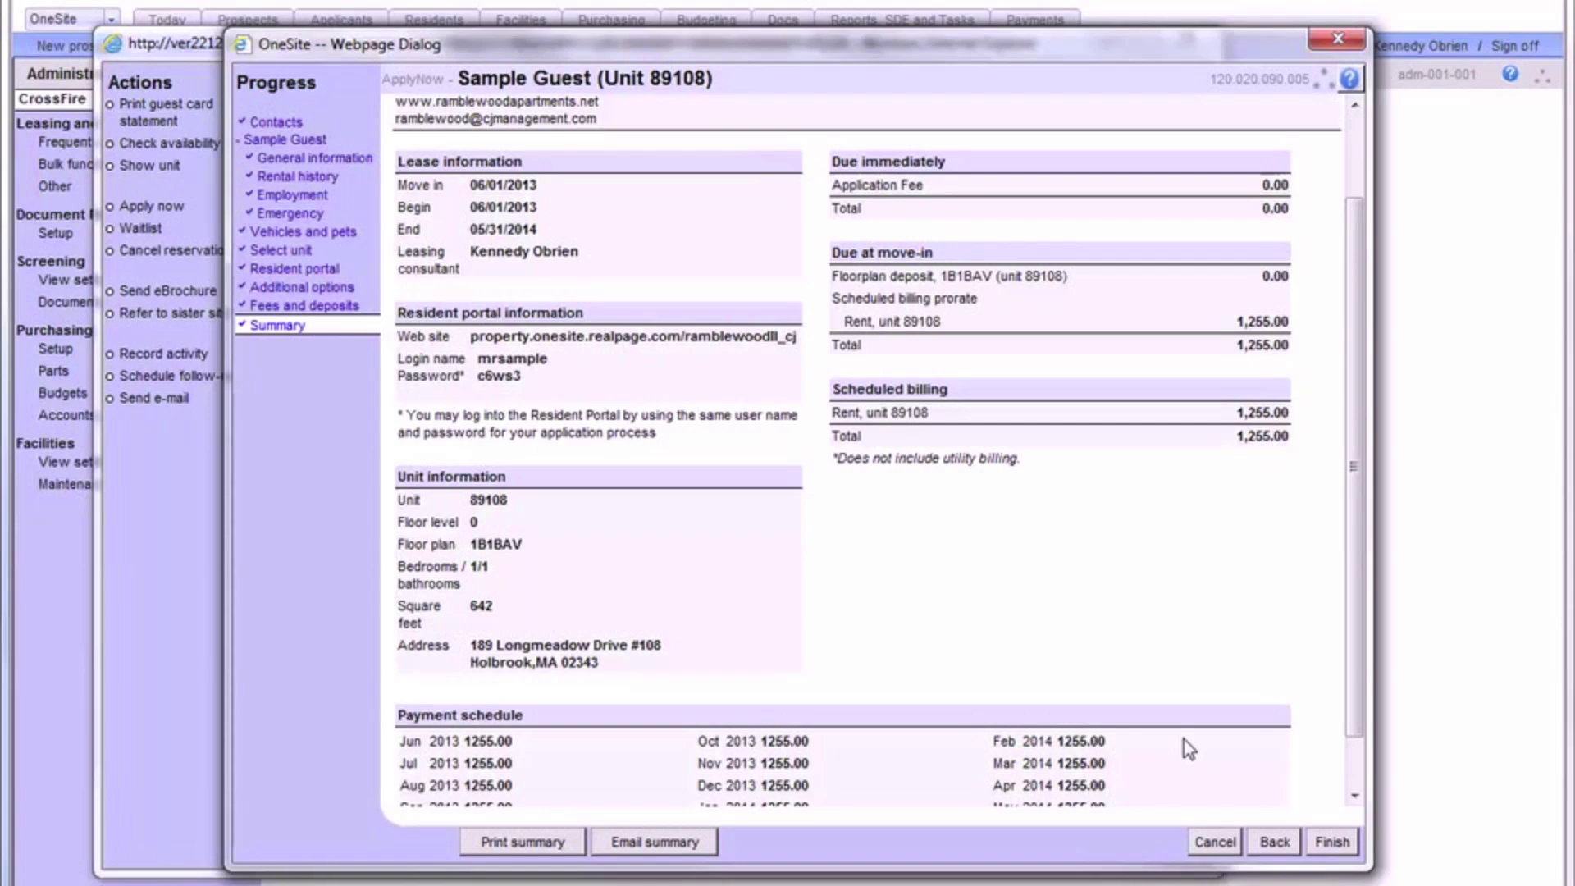
{"action": "scroll", "coordinate": [1189, 747], "scroll_direction": "up", "scroll_amount": 3}
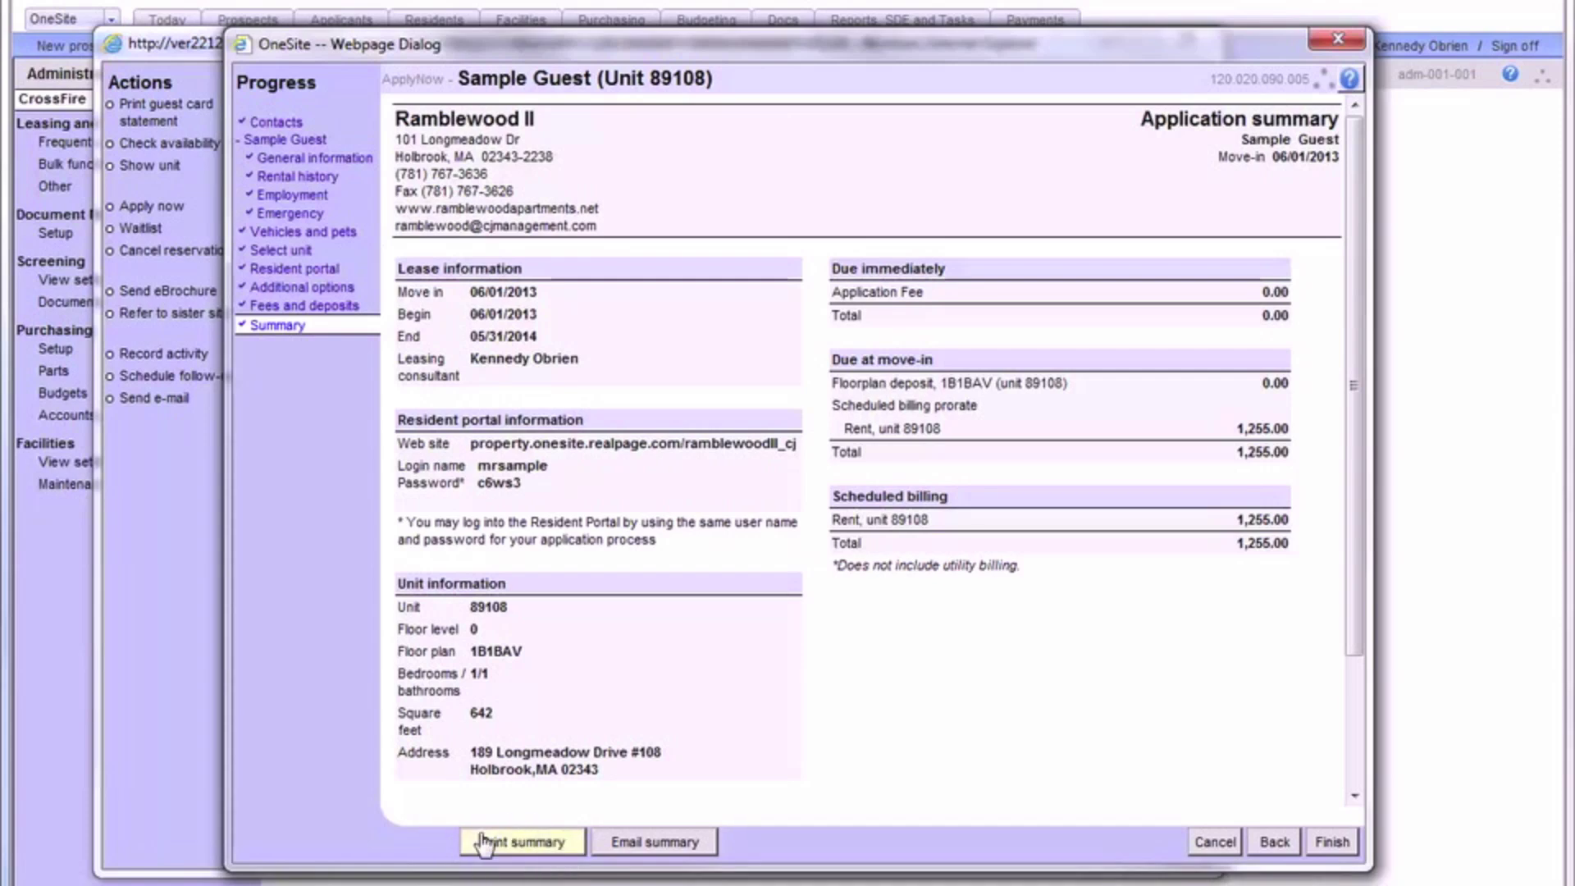
{"action": "left_click", "coordinate": [484, 843]}
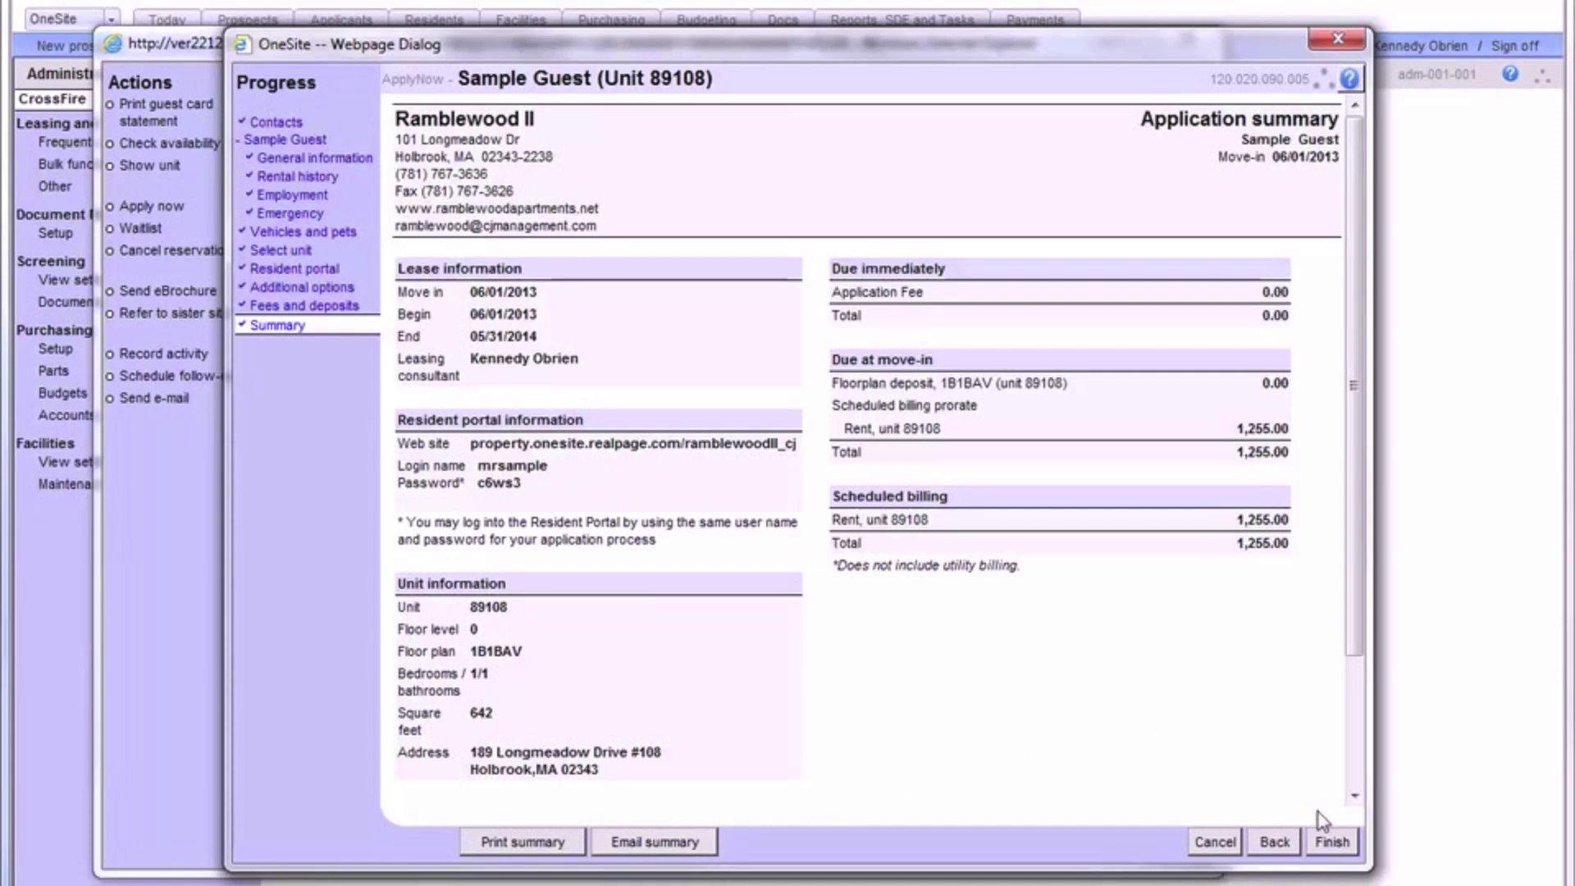
{"action": "left_click", "coordinate": [1332, 842]}
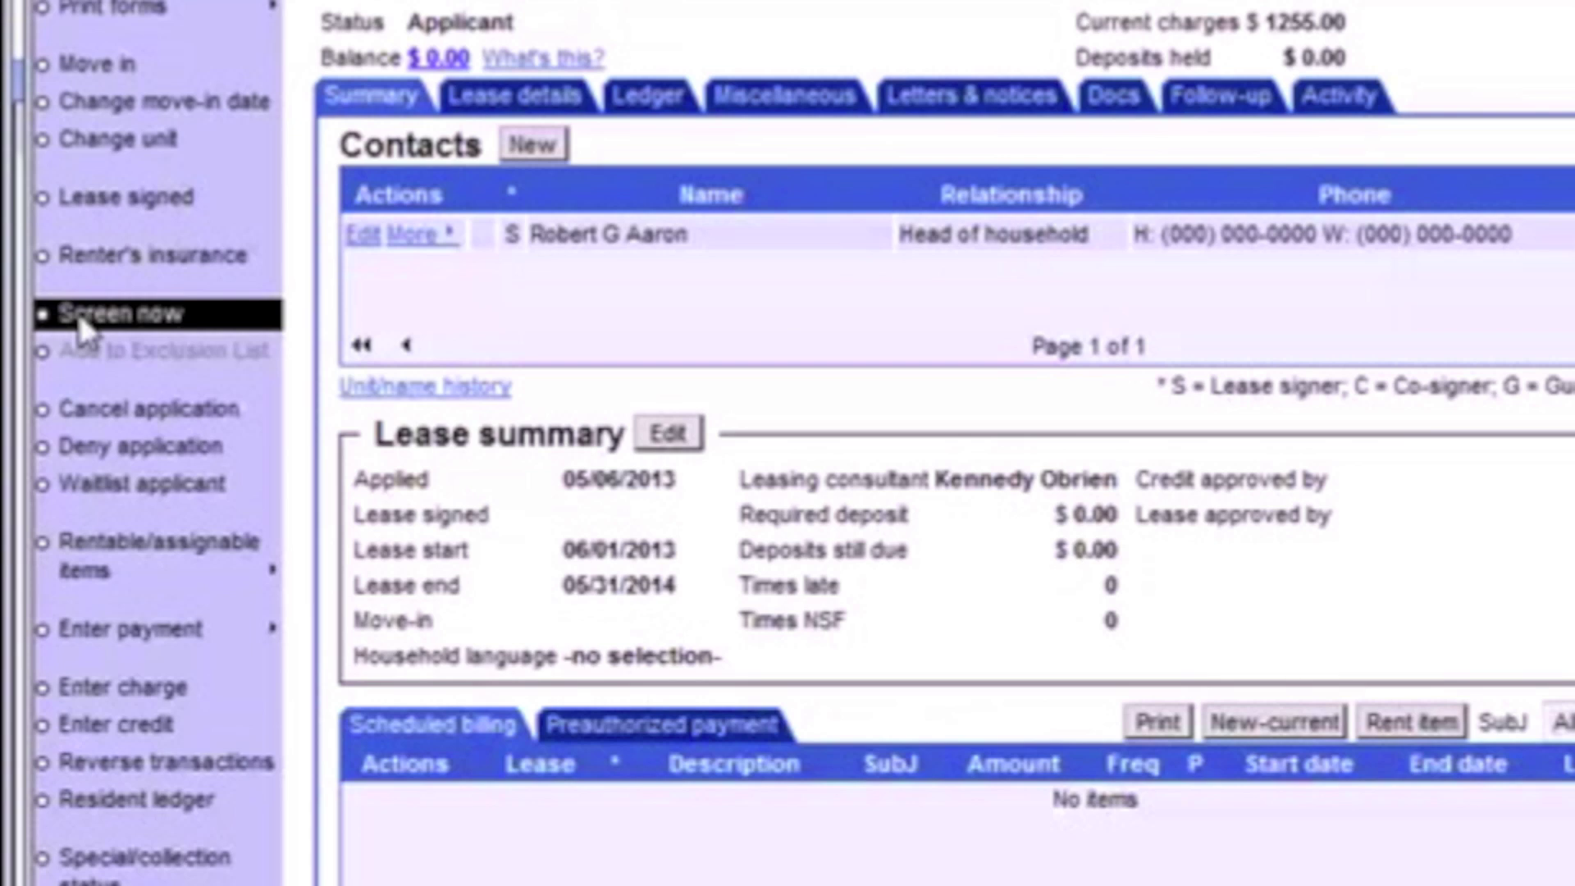
Launch Screen now from the applicant record's Actions list
{"action": "left_click", "coordinate": [79, 313]}
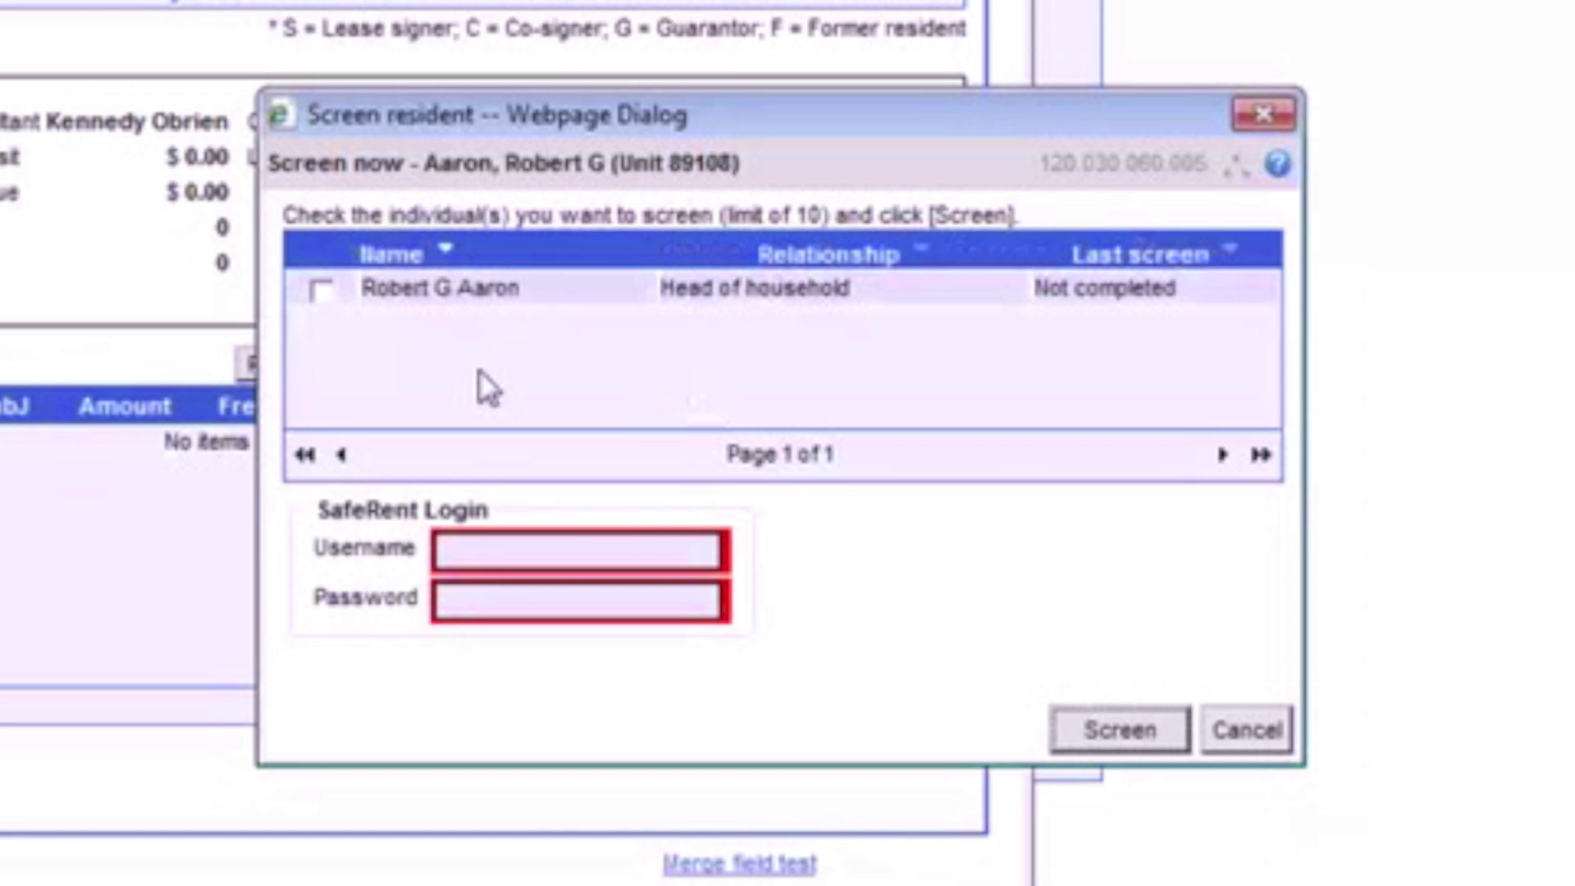
Check the head of household, enter the SafeRent username and password, and start screening
{"action": "left_click", "coordinate": [321, 292]}
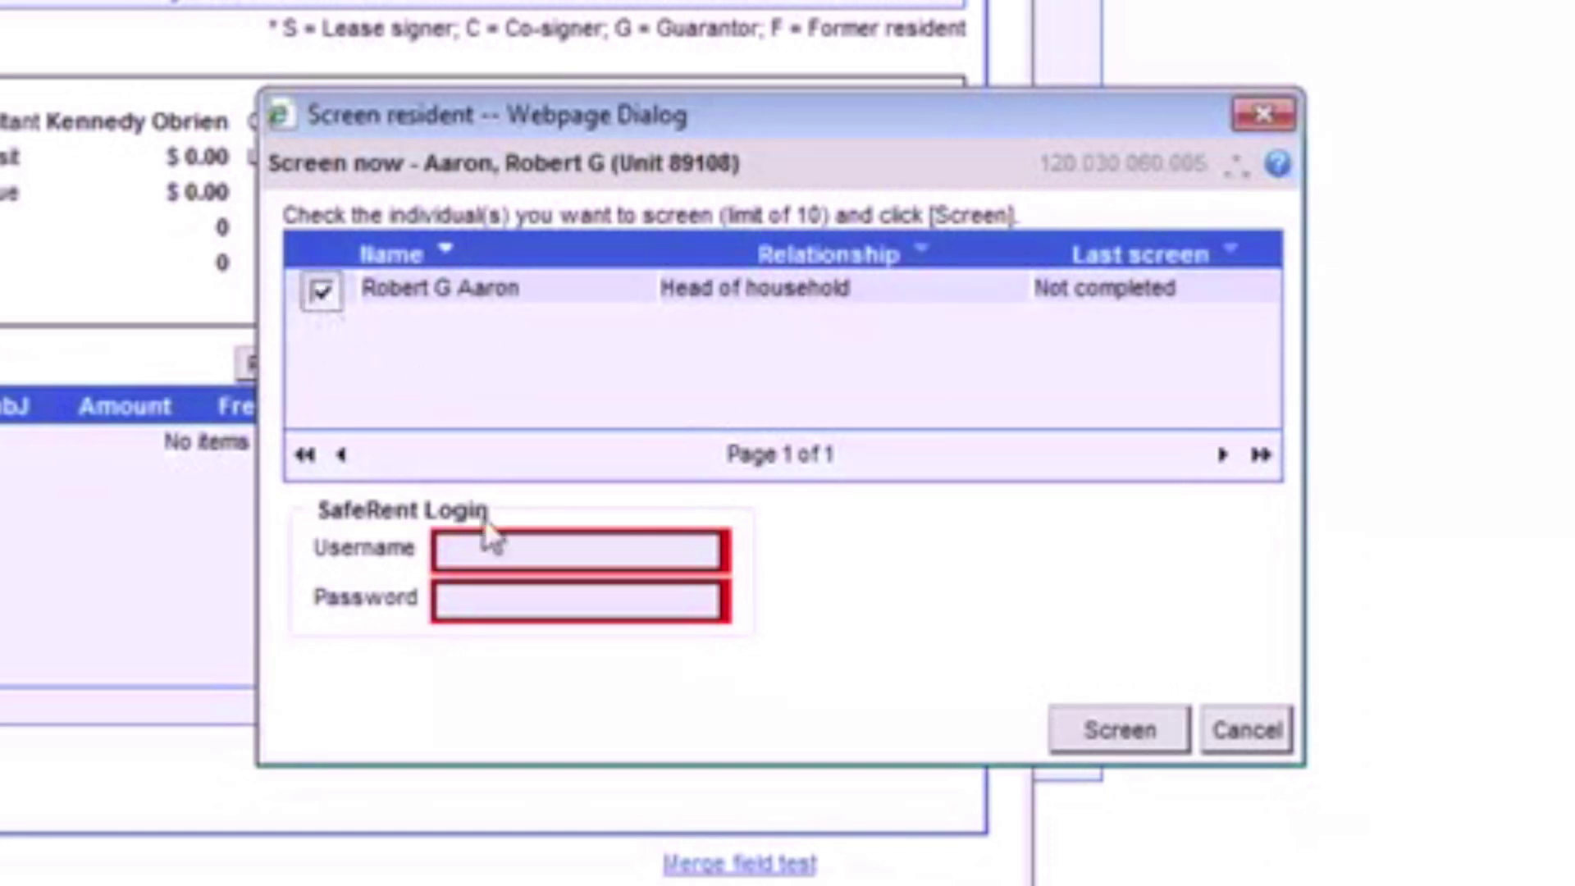
{"action": "left_click", "coordinate": [507, 547]}
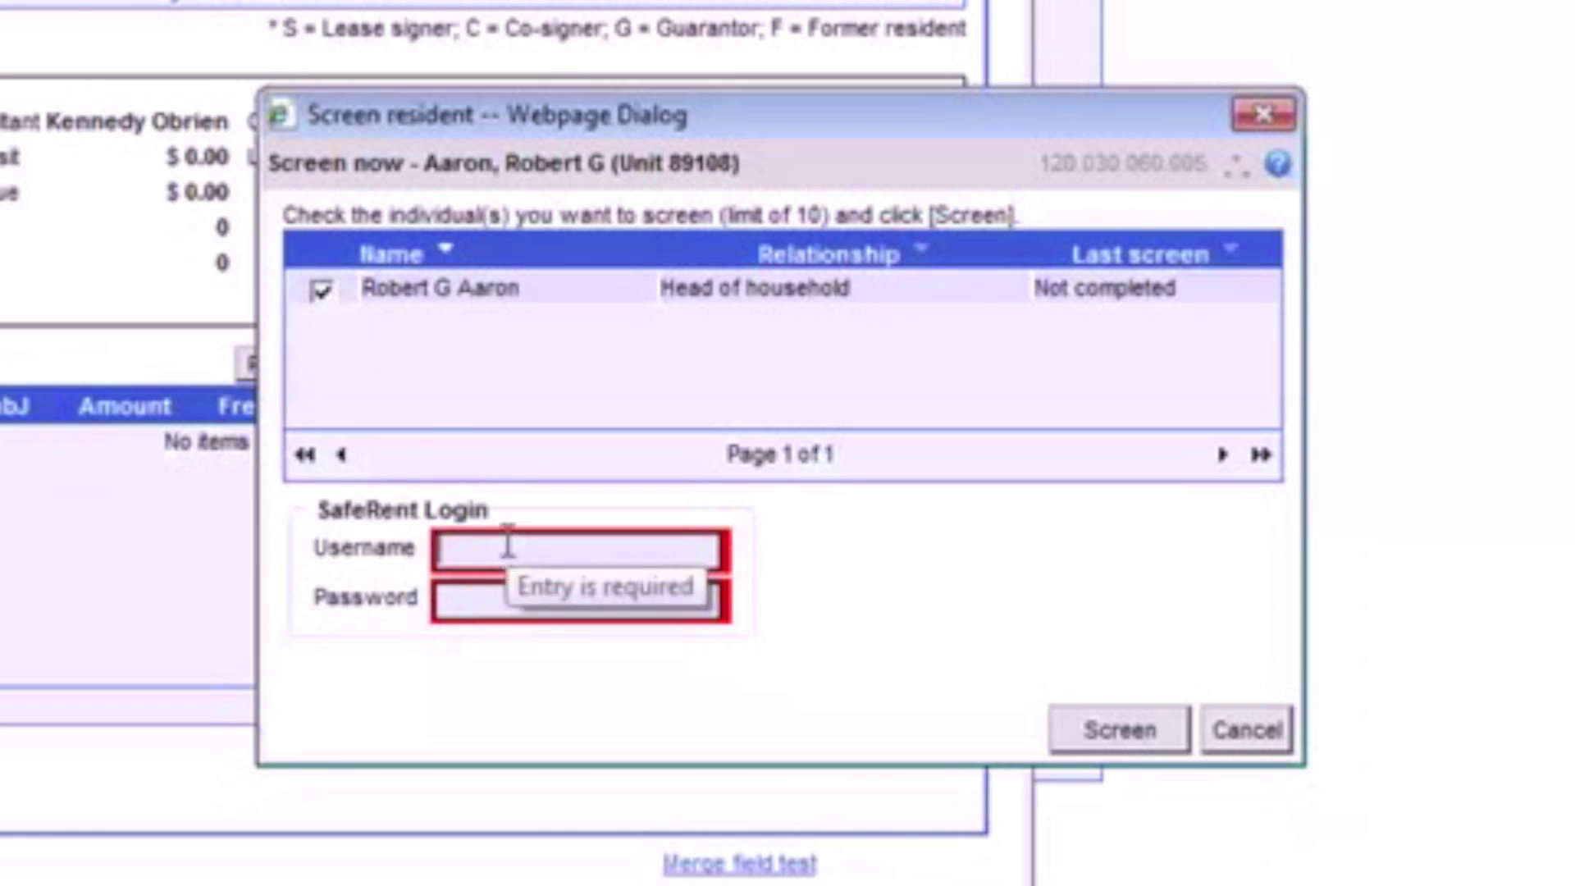
{"action": "type", "text": "yourusername"}
{"action": "key", "text": "Tab"}
{"action": "type", "text": "********"}
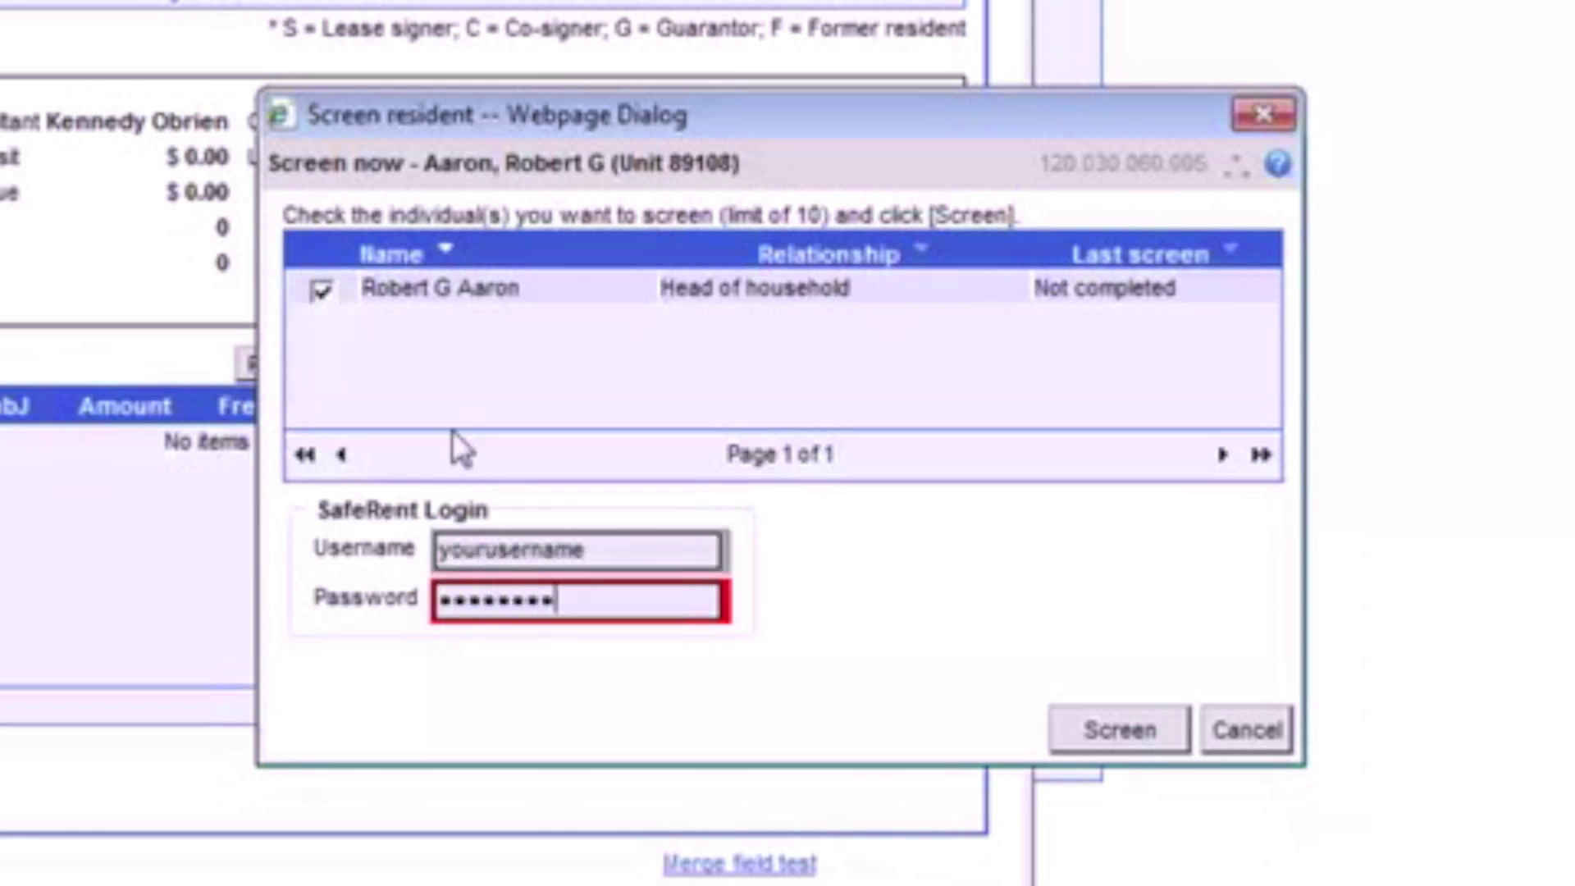
{"action": "key", "text": "Tab"}
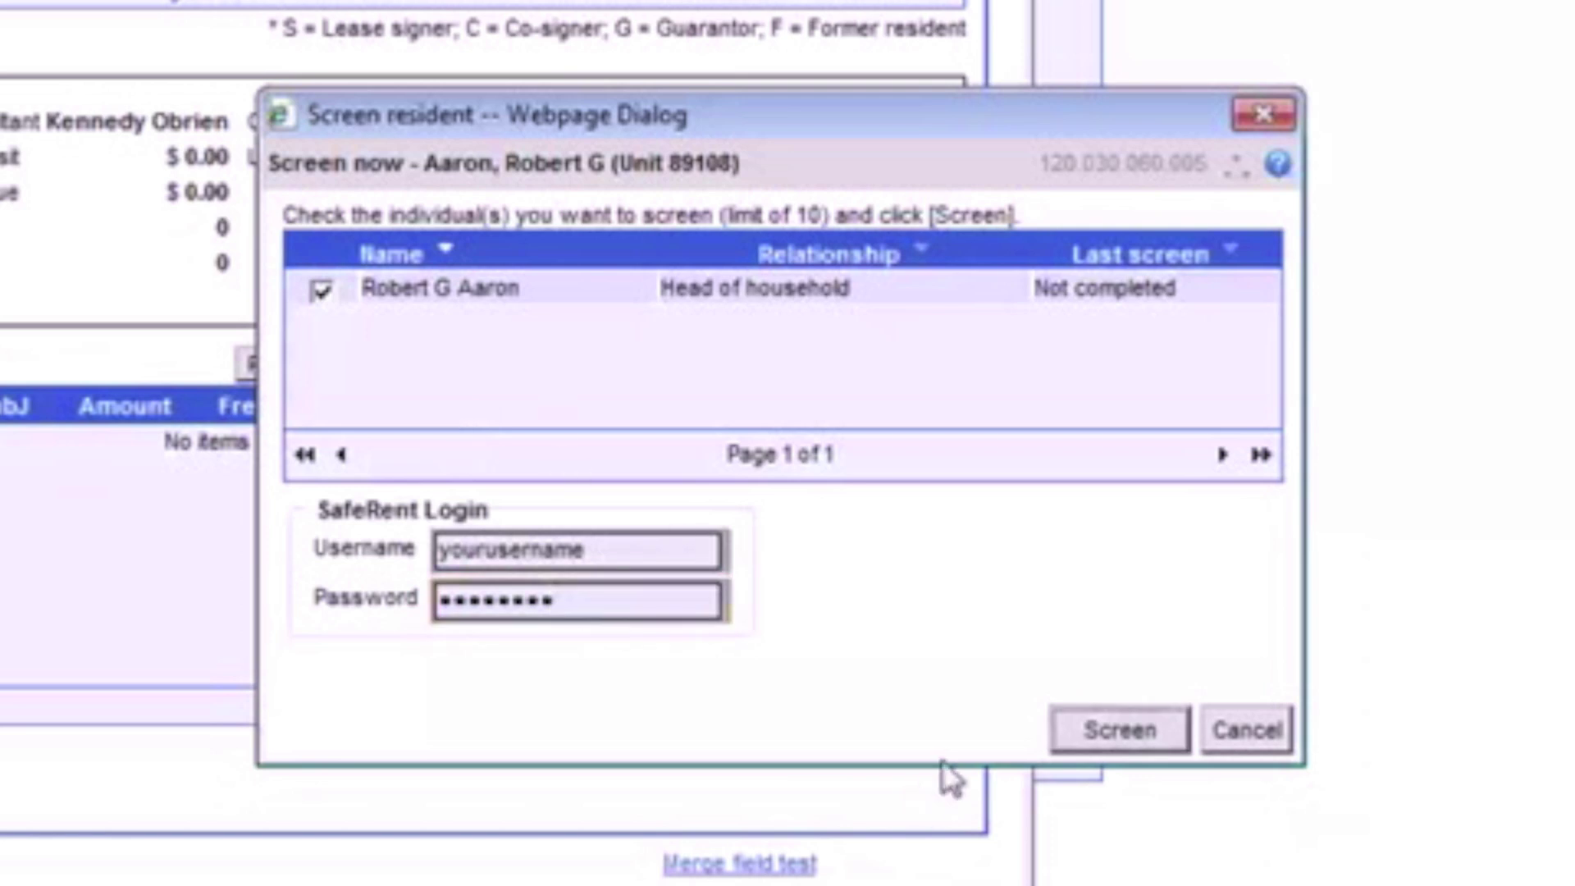
{"action": "left_click", "coordinate": [1165, 730]}
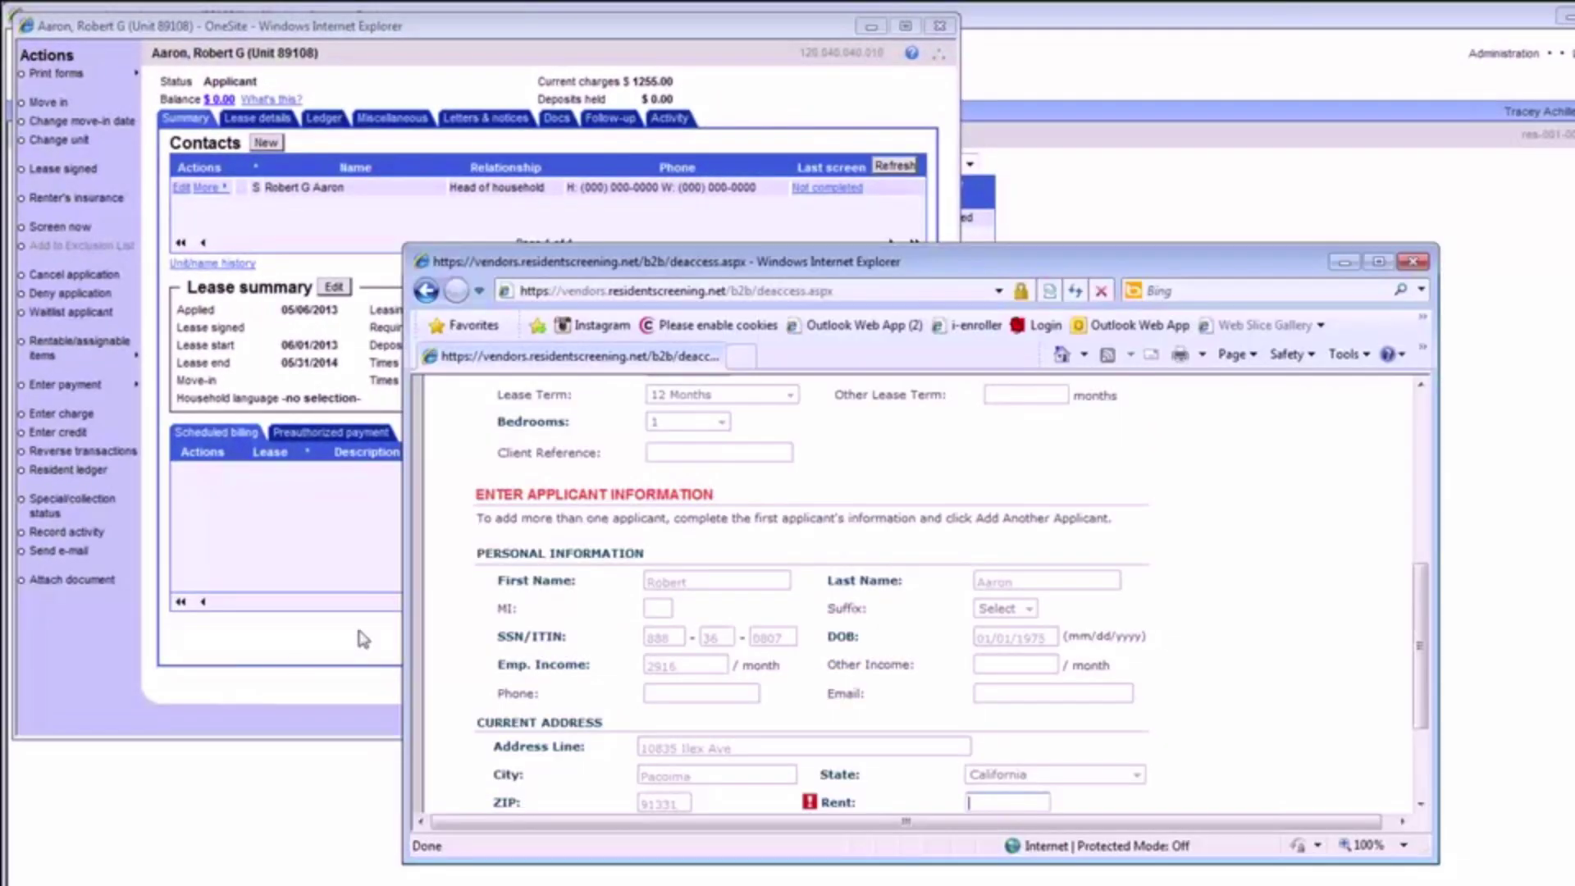
Fill in the Rent field on the Screen Applicant form and submit the screening request
{"action": "scroll", "coordinate": [968, 402], "scroll_direction": "up", "scroll_amount": 5}
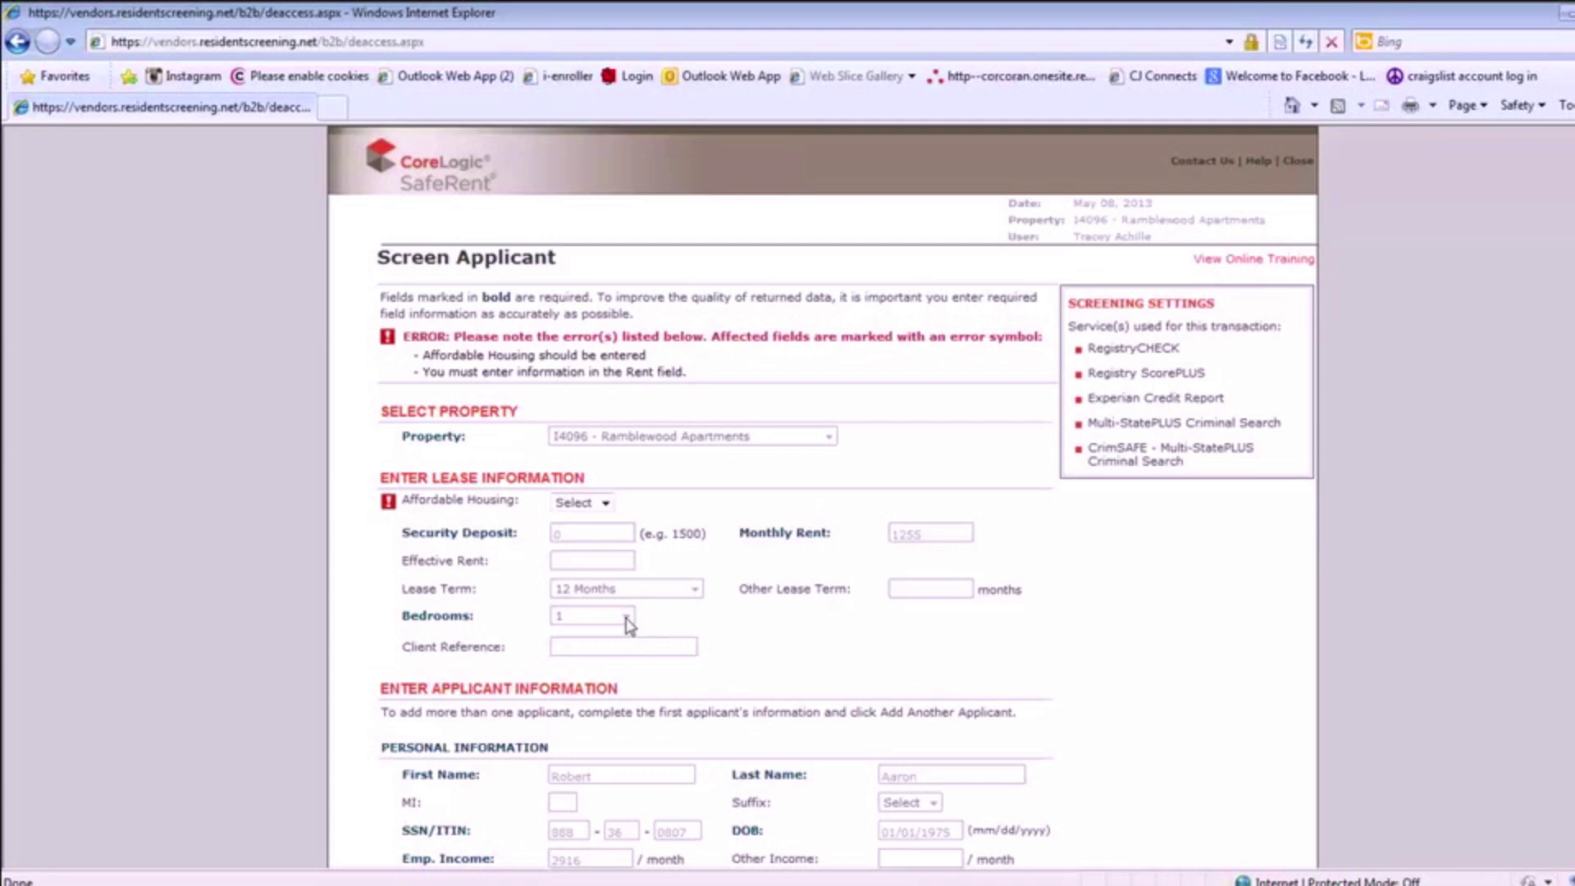
{"action": "scroll", "coordinate": [629, 625], "scroll_direction": "down", "scroll_amount": 2}
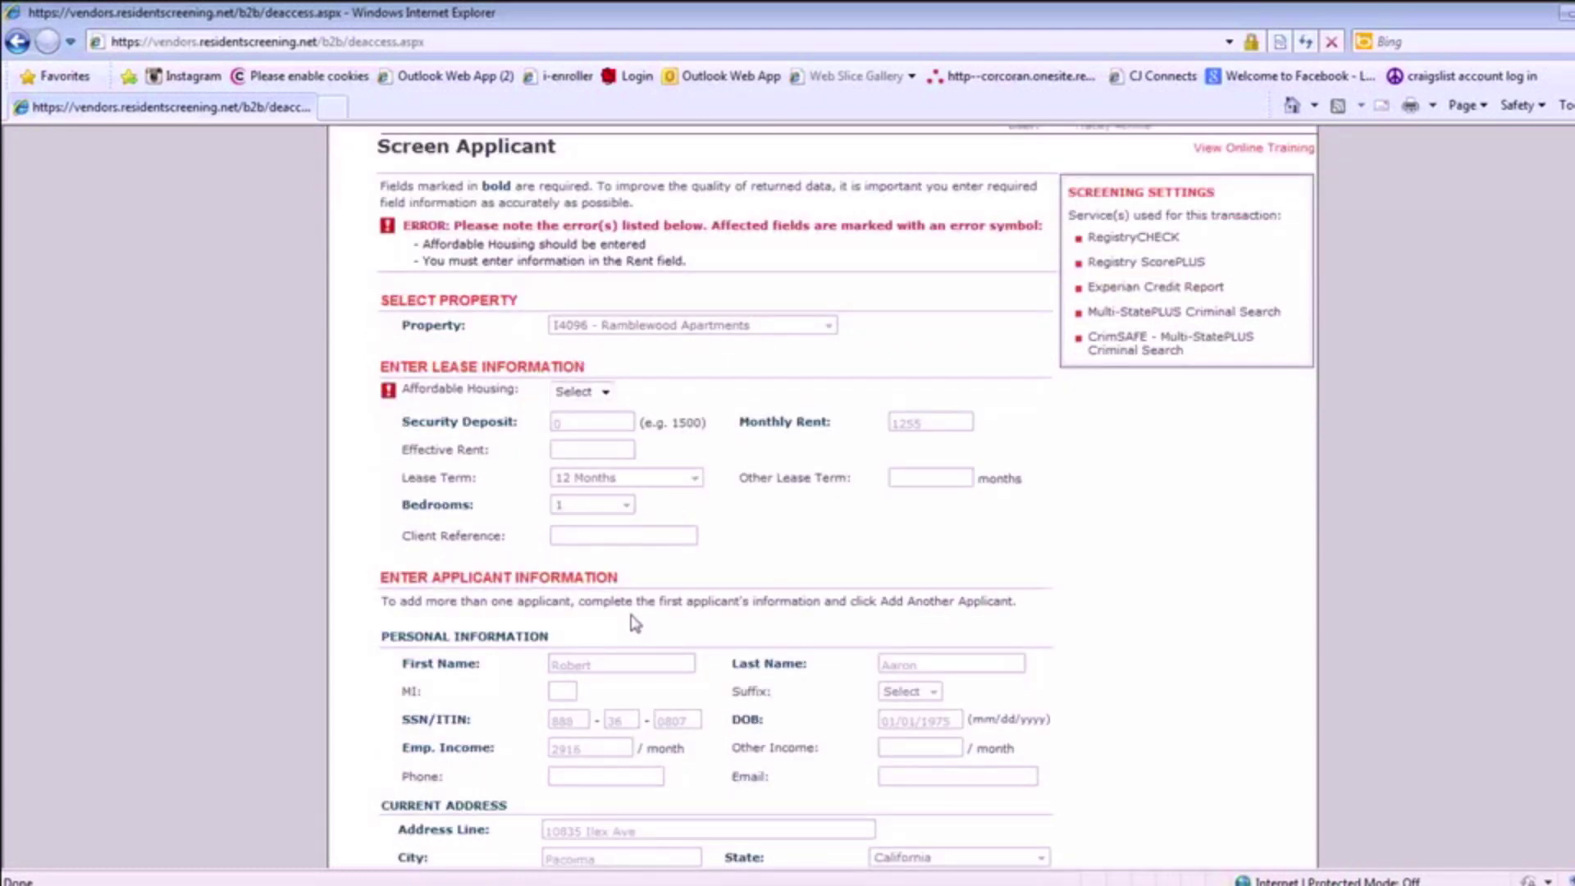
{"action": "scroll", "coordinate": [635, 623], "scroll_direction": "down", "scroll_amount": 2}
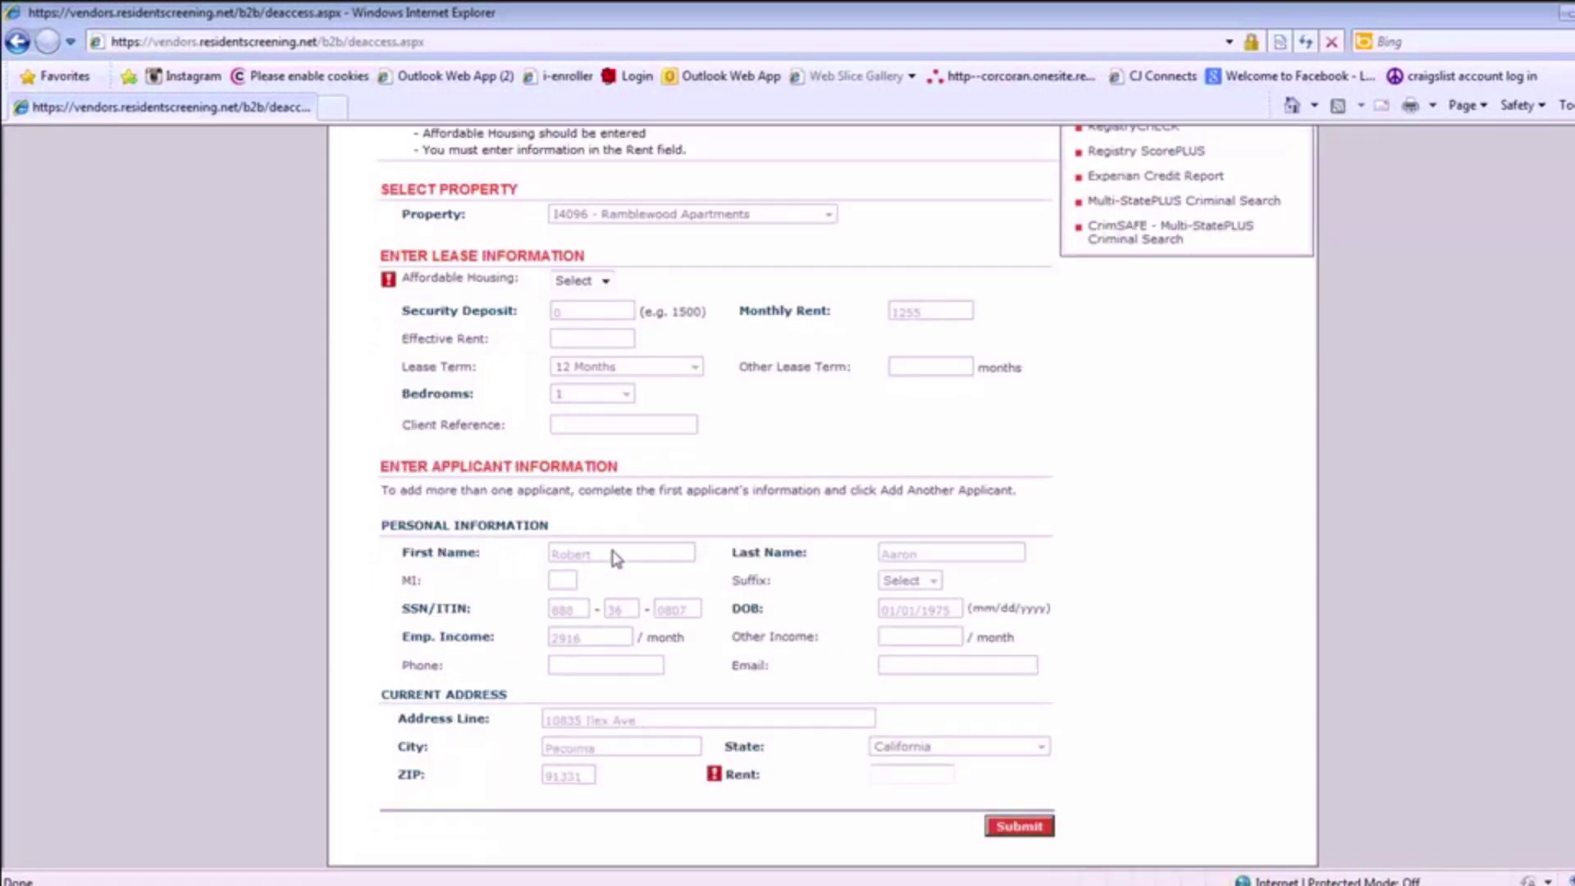
{"action": "left_click", "coordinate": [604, 280]}
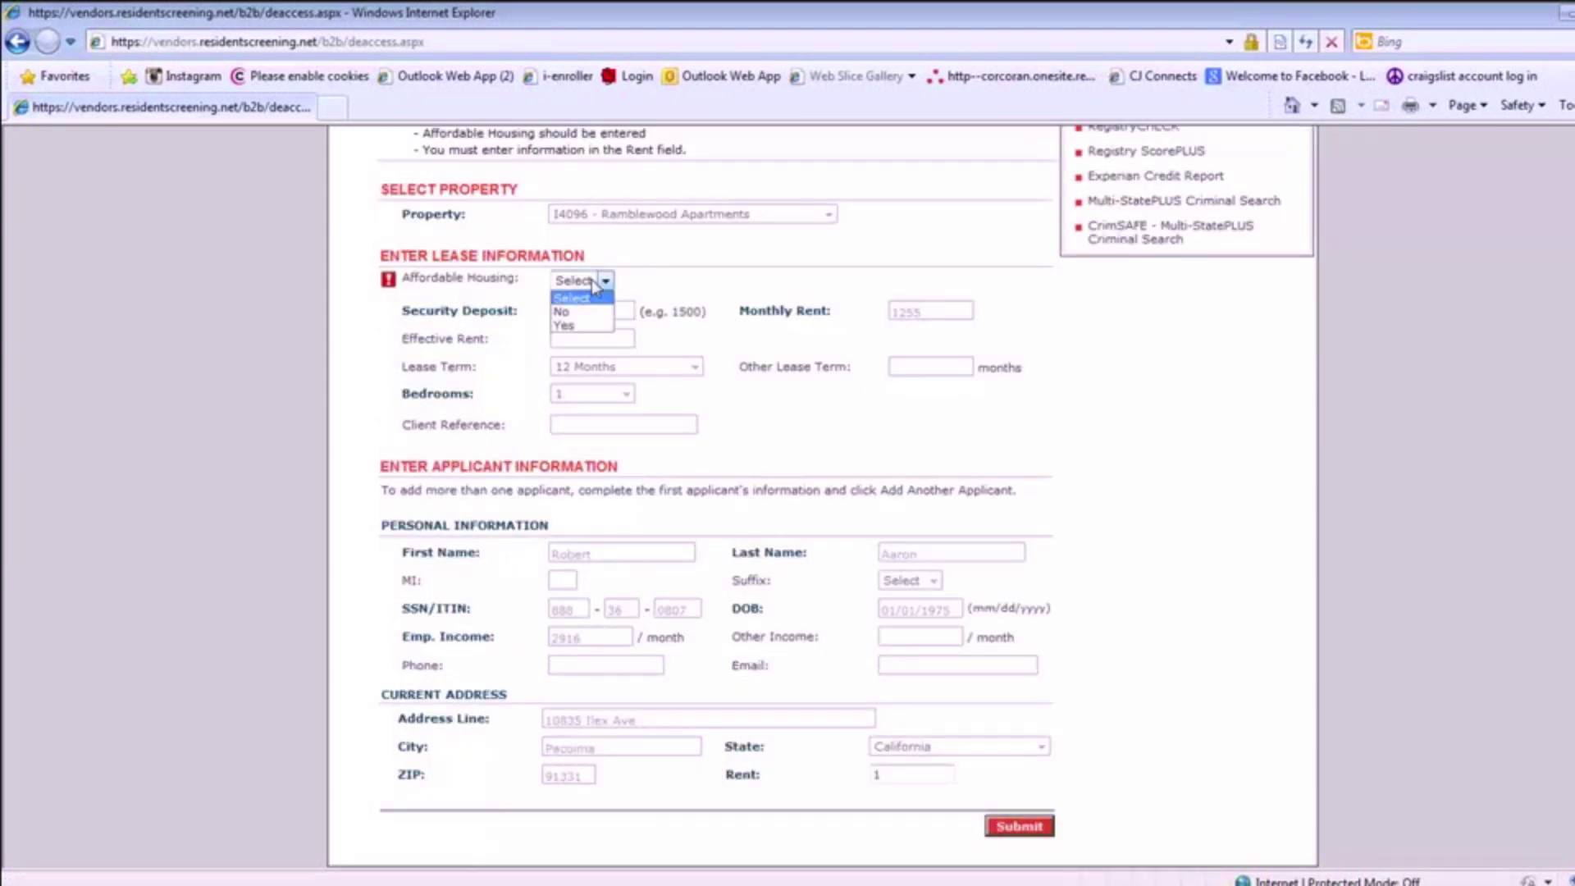
{"action": "left_click", "coordinate": [595, 318]}
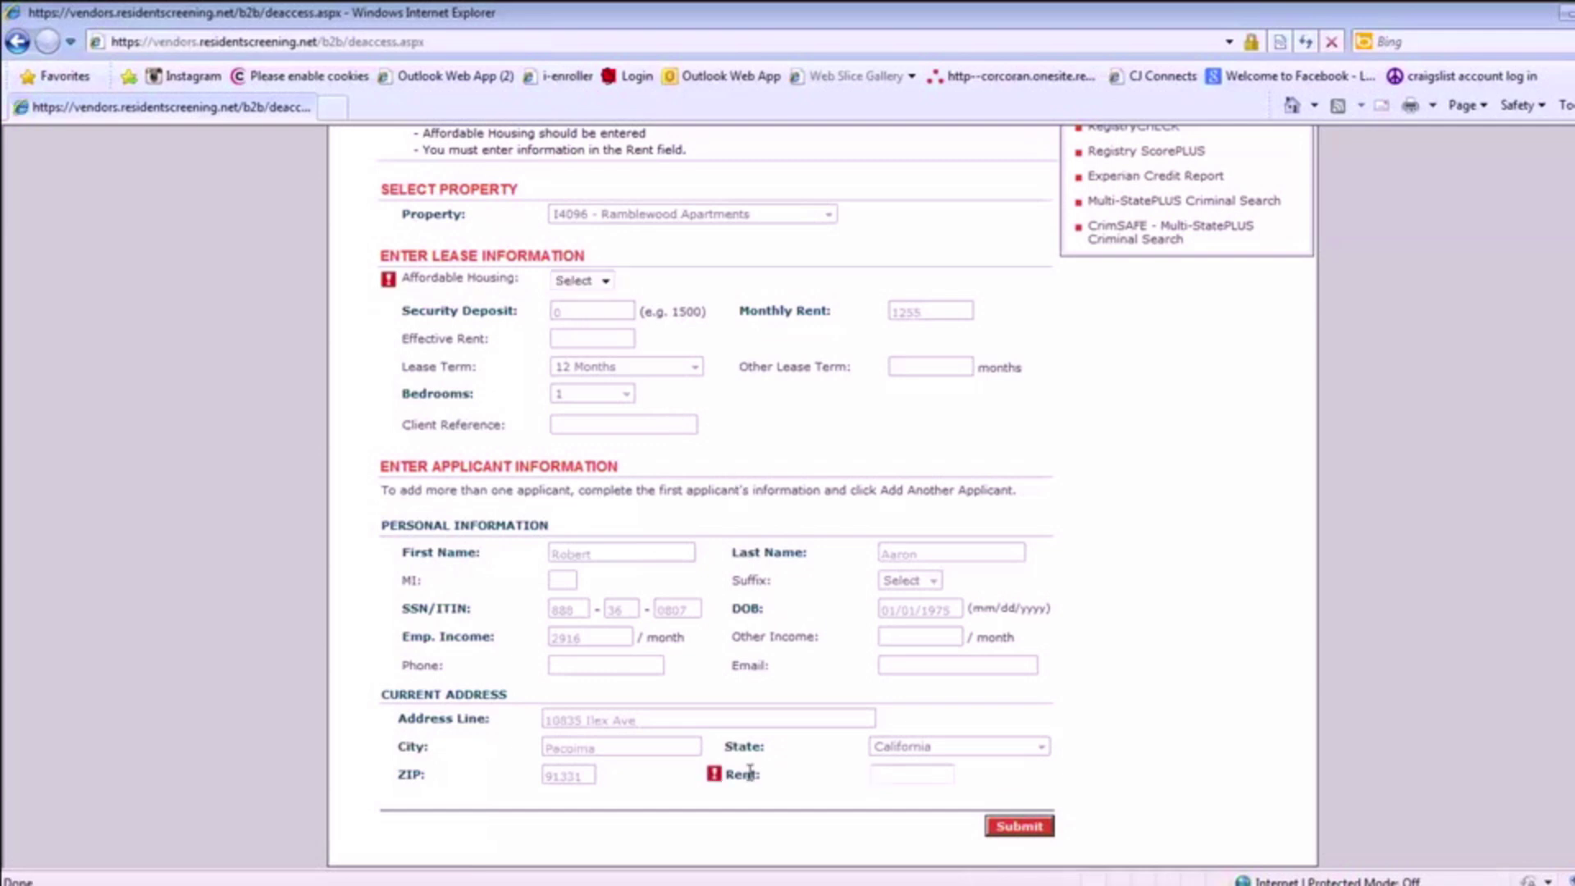
{"action": "left_click", "coordinate": [906, 775]}
{"action": "type", "text": "1"}
{"action": "left_click", "coordinate": [783, 812]}
{"action": "left_click", "coordinate": [1036, 830]}
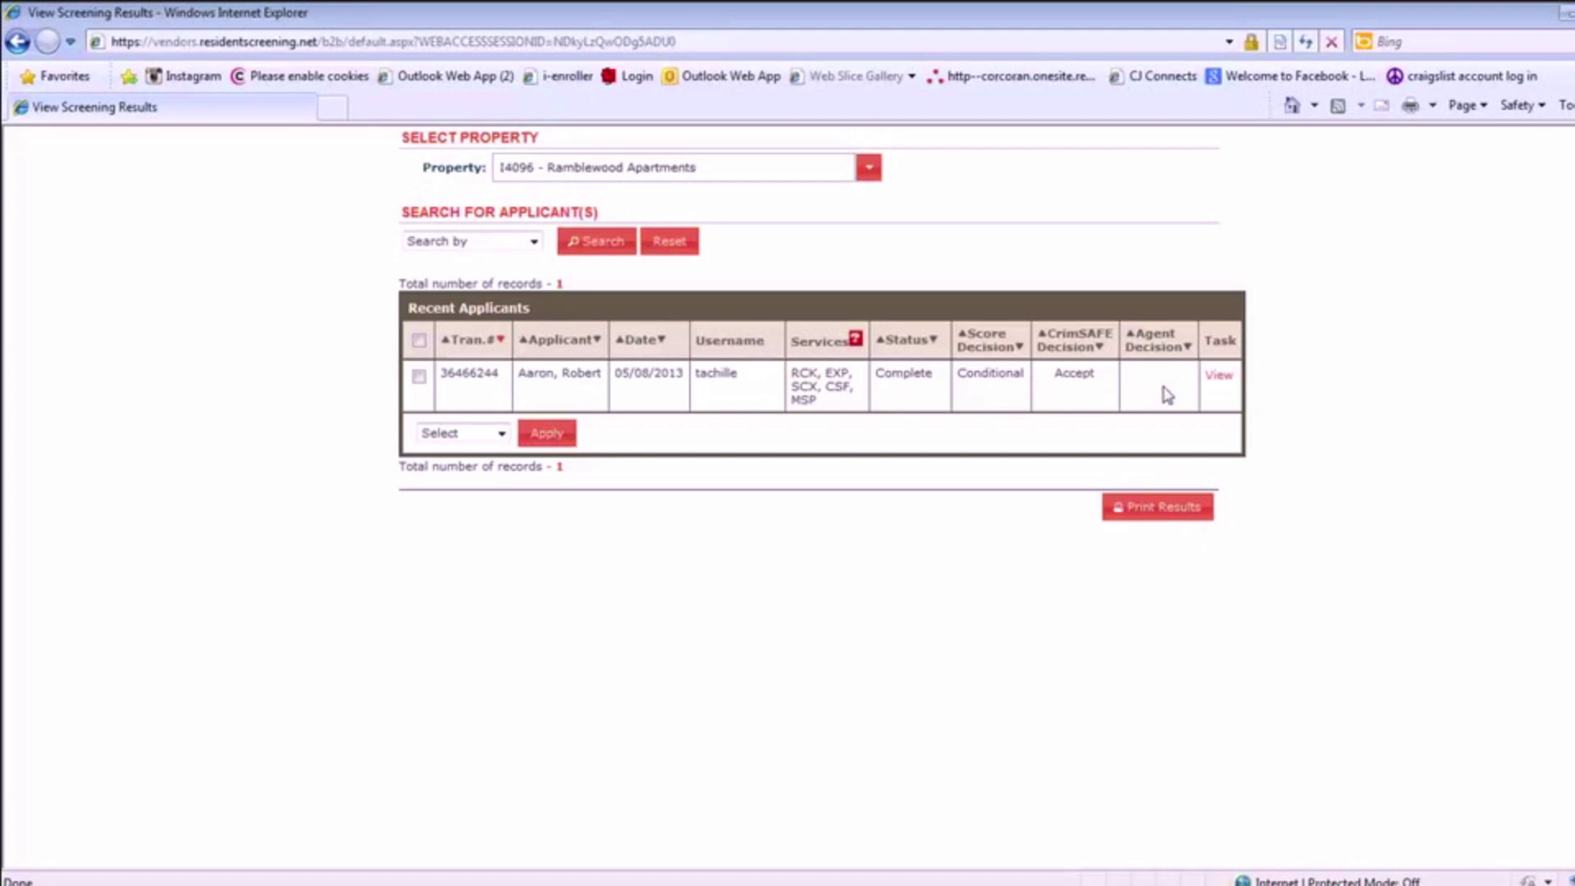
Open the lease decision, conditionally approved at 396, and review then close the full screening reports
{"action": "left_click", "coordinate": [1218, 377]}
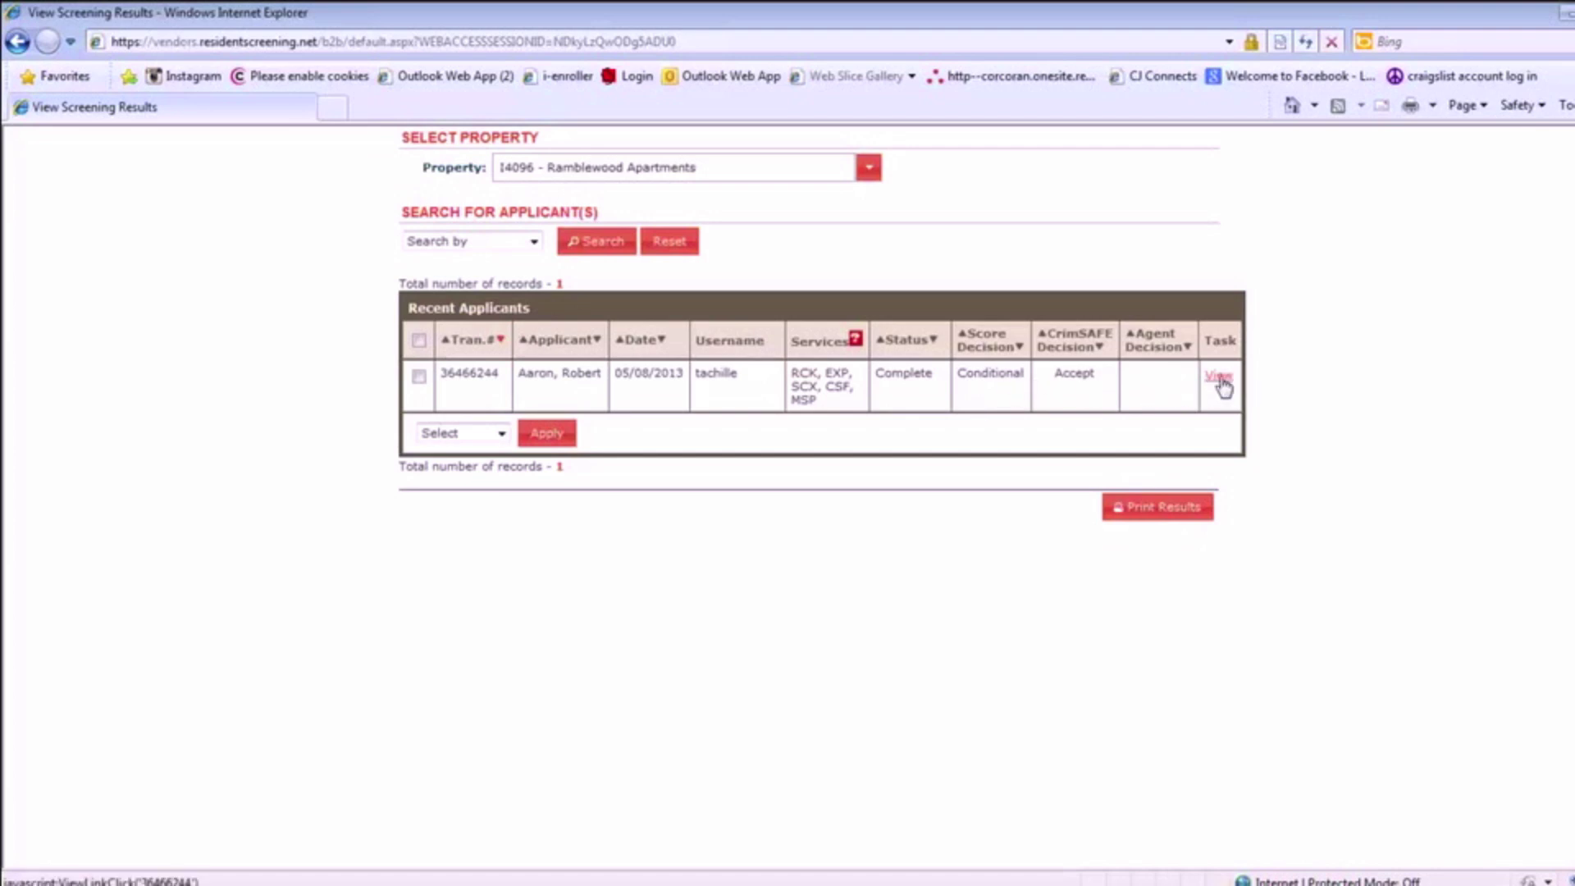
{"action": "left_click", "coordinate": [1220, 378]}
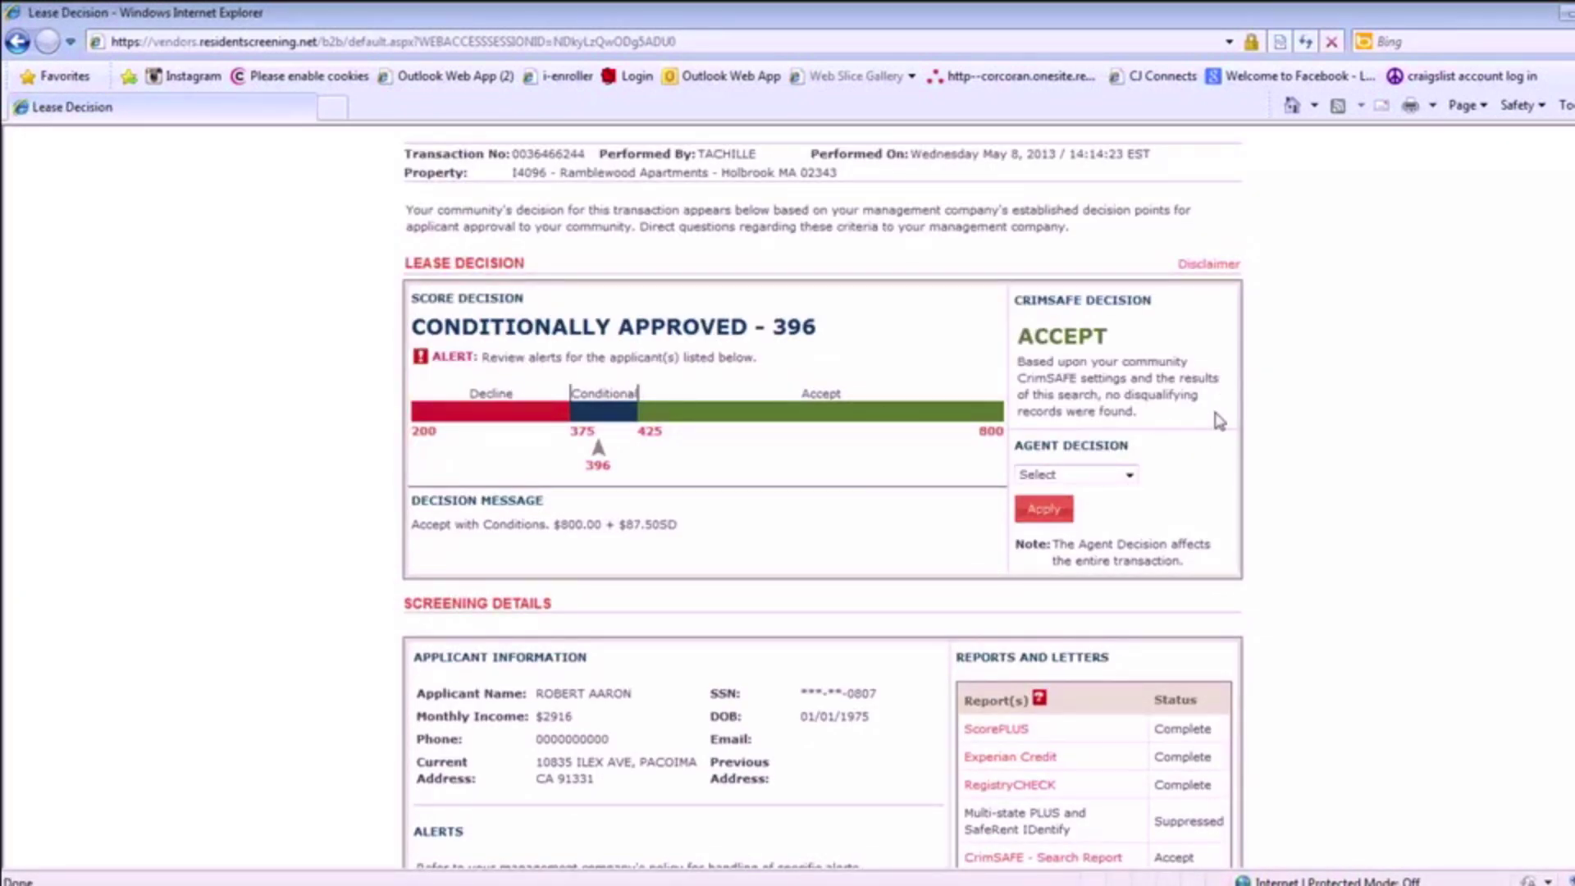
{"action": "scroll", "coordinate": [1220, 421], "scroll_direction": "down", "scroll_amount": 1}
{"action": "scroll", "coordinate": [1220, 421], "scroll_direction": "down", "scroll_amount": 3}
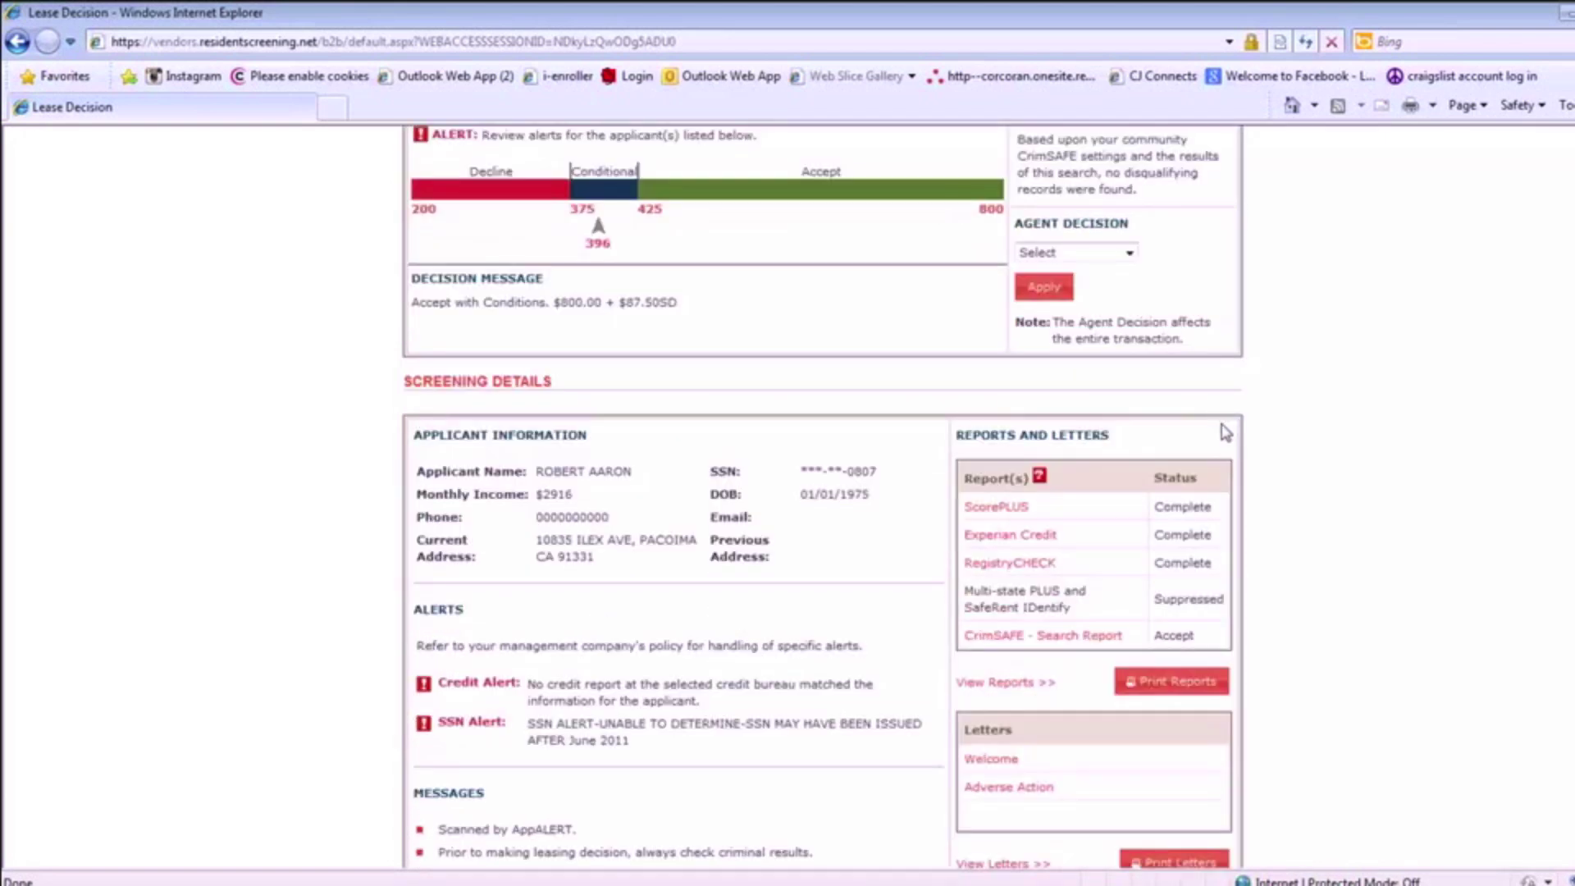
{"action": "scroll", "coordinate": [1226, 432], "scroll_direction": "down", "scroll_amount": 3}
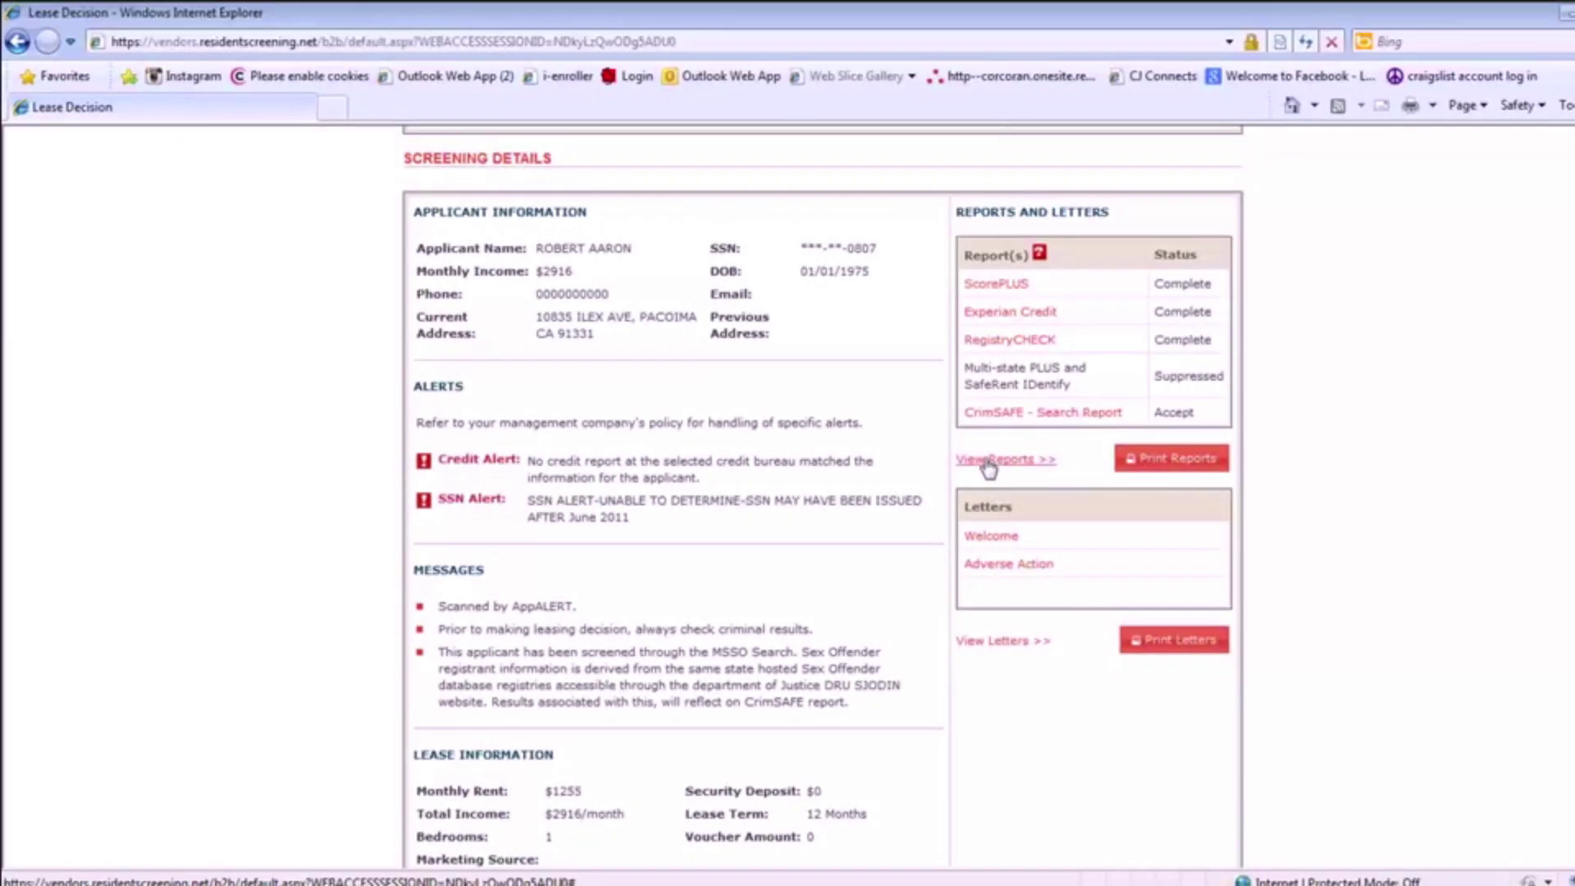
{"action": "left_click", "coordinate": [748, 353]}
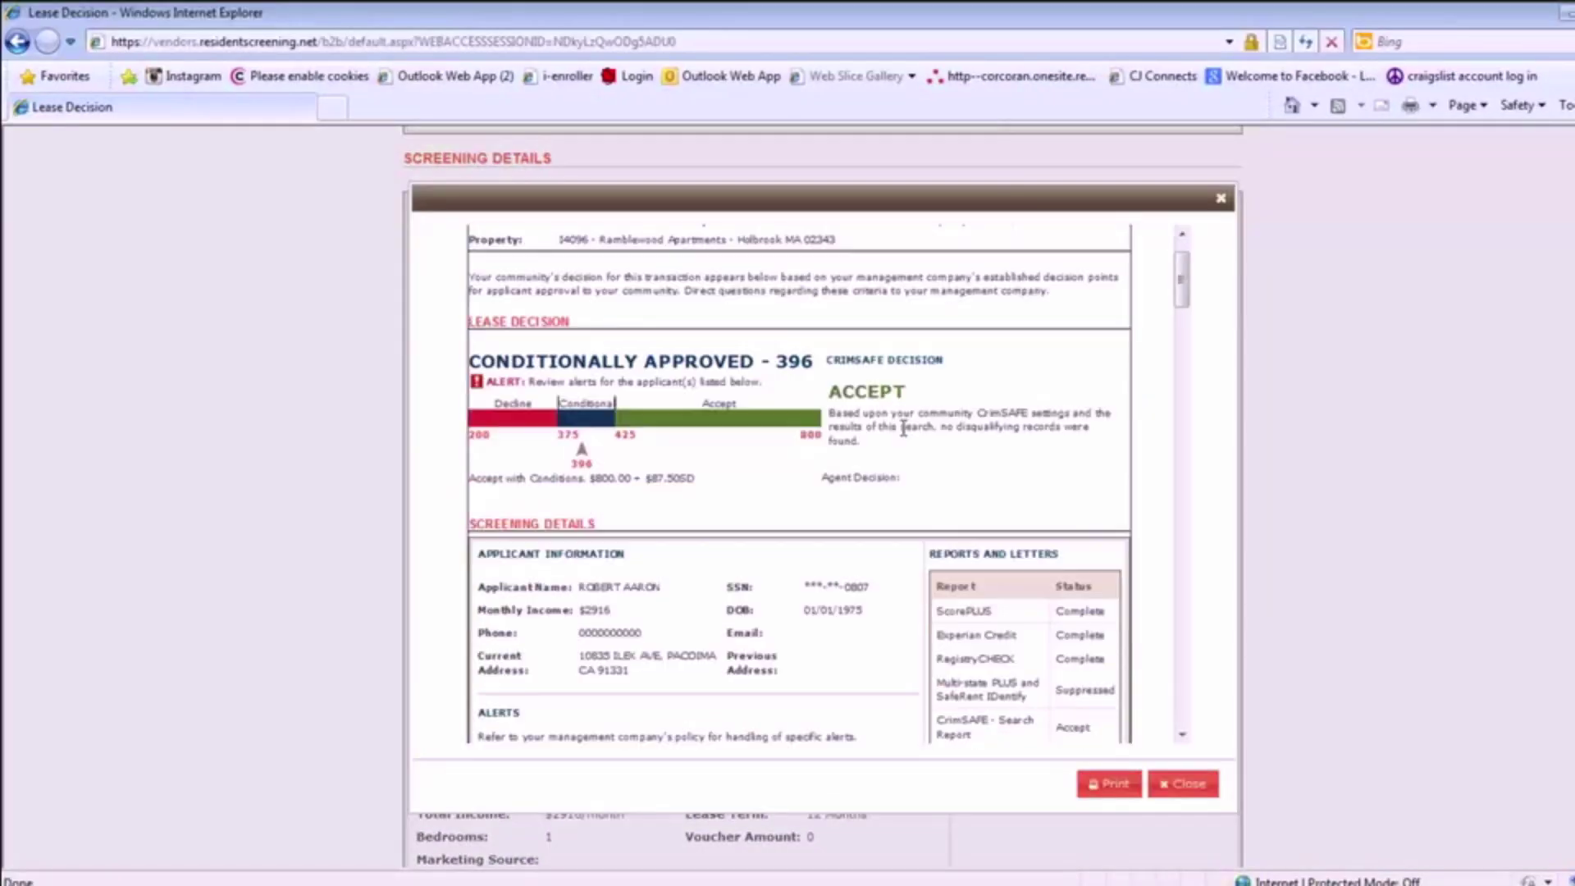
{"action": "scroll", "coordinate": [580, 292], "scroll_direction": "down", "scroll_amount": 5}
{"action": "scroll", "coordinate": [903, 427], "scroll_direction": "down", "scroll_amount": 15}
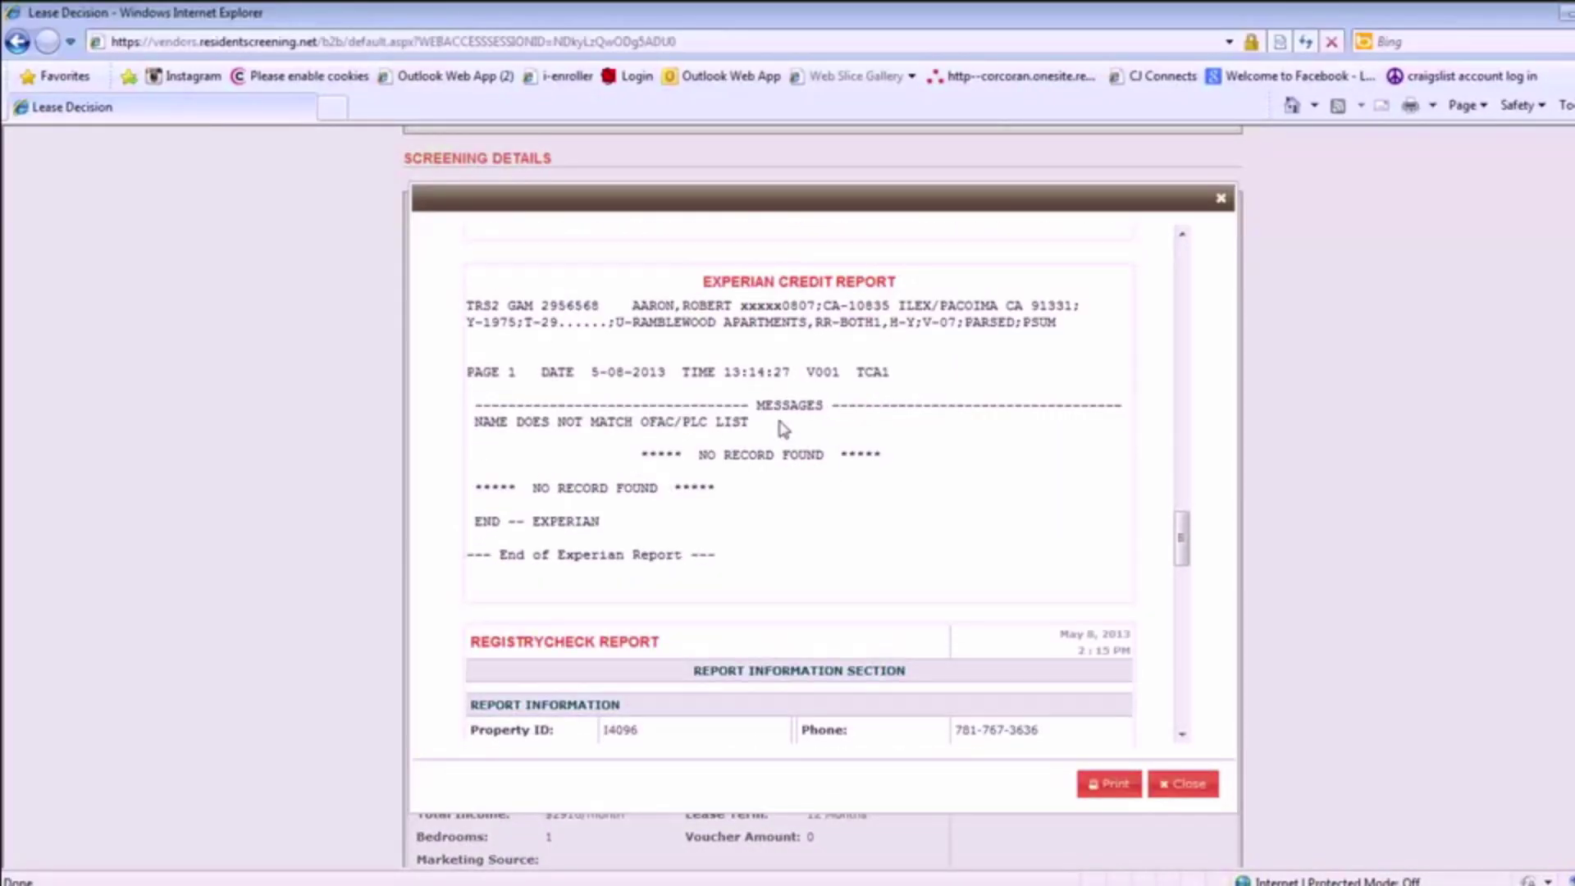
{"action": "scroll", "coordinate": [719, 484], "scroll_direction": "down", "scroll_amount": 10}
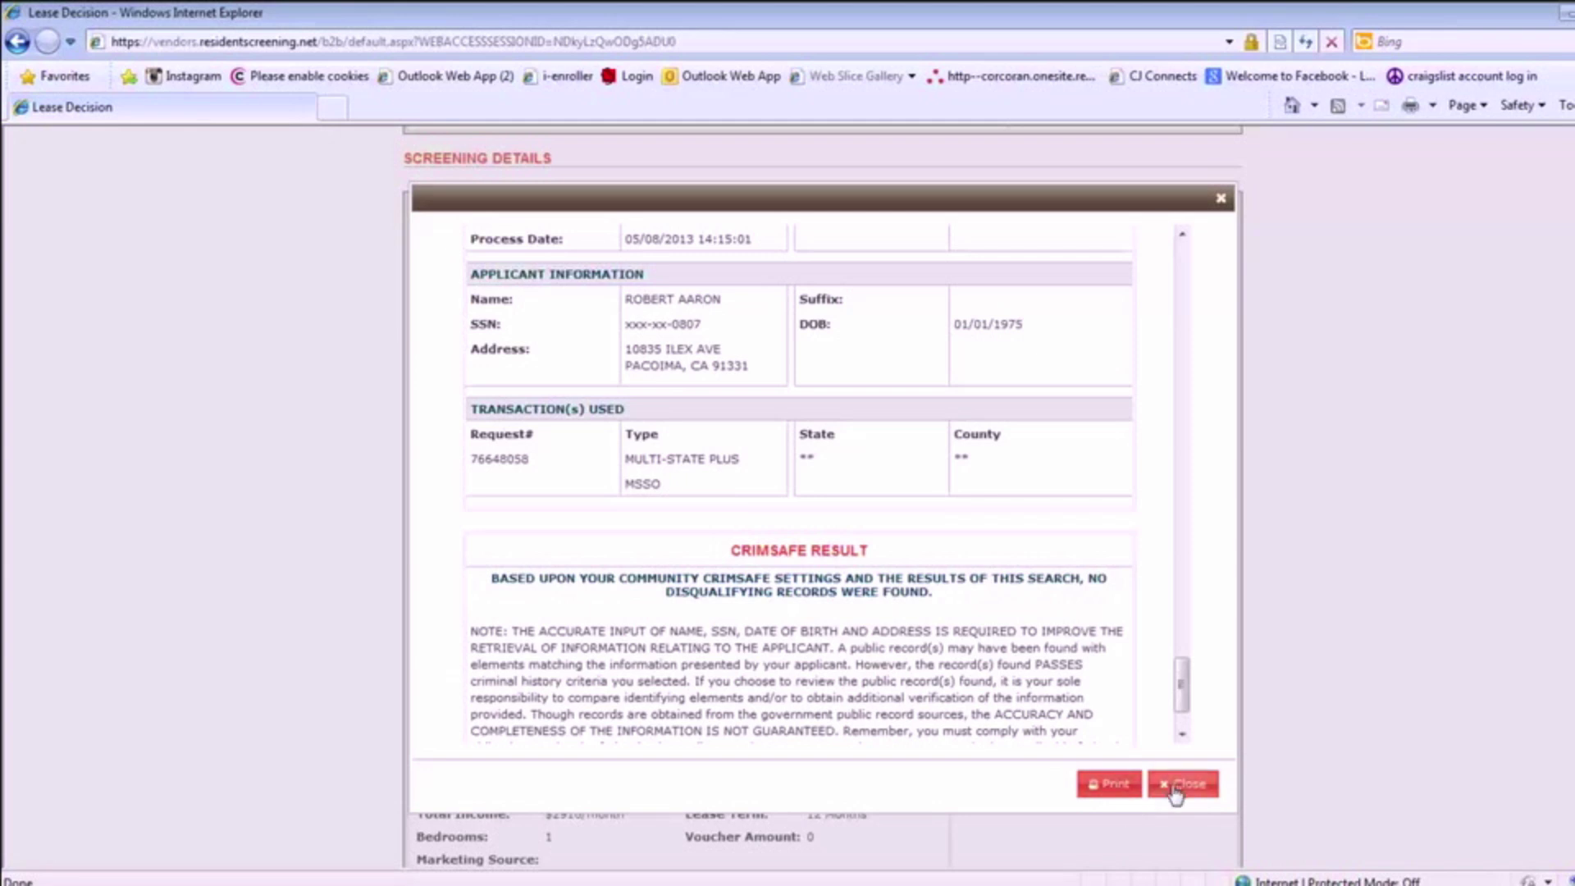
{"action": "left_click", "coordinate": [1178, 790]}
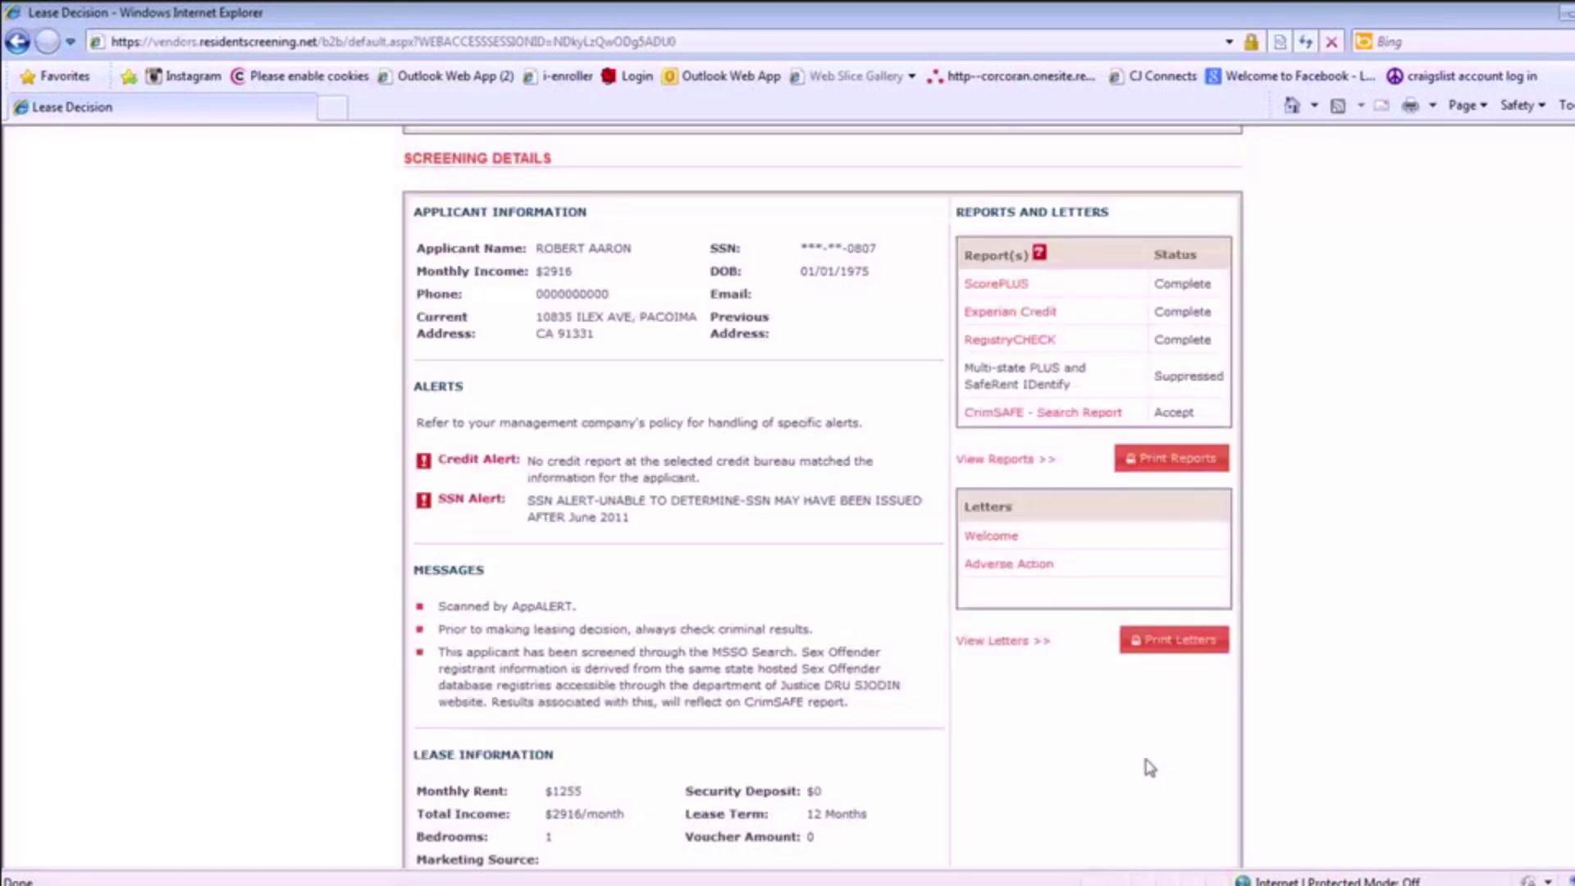
View and close the applicant's acceptance Welcome letter, then return to the OneSite record
{"action": "left_click", "coordinate": [1004, 642]}
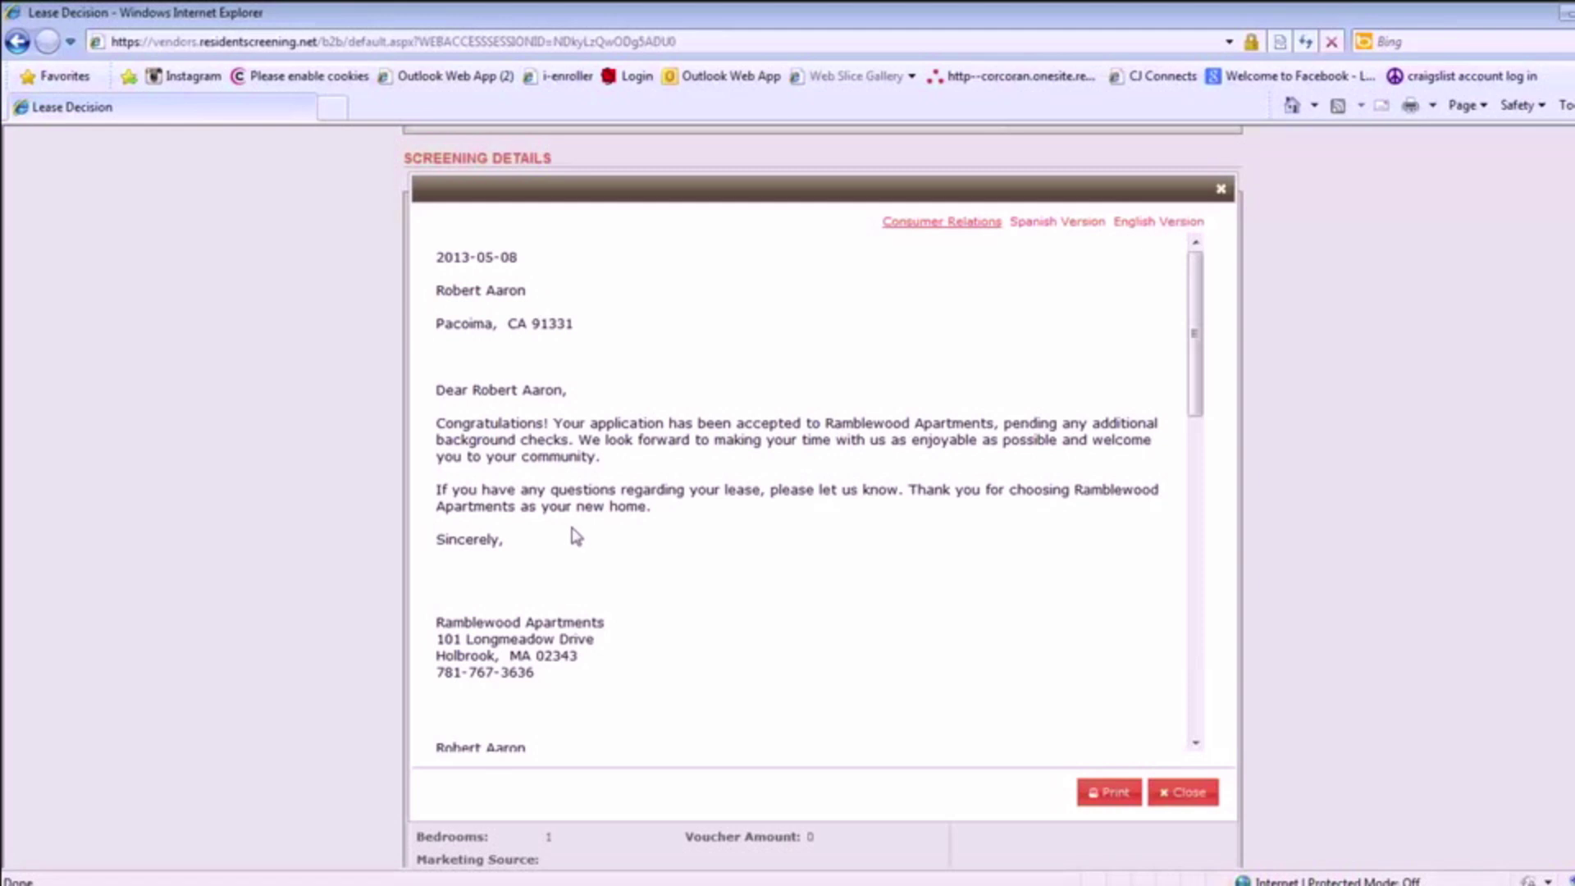
{"action": "left_click", "coordinate": [1204, 794]}
{"action": "scroll", "coordinate": [1200, 794], "scroll_direction": "up", "scroll_amount": 1}
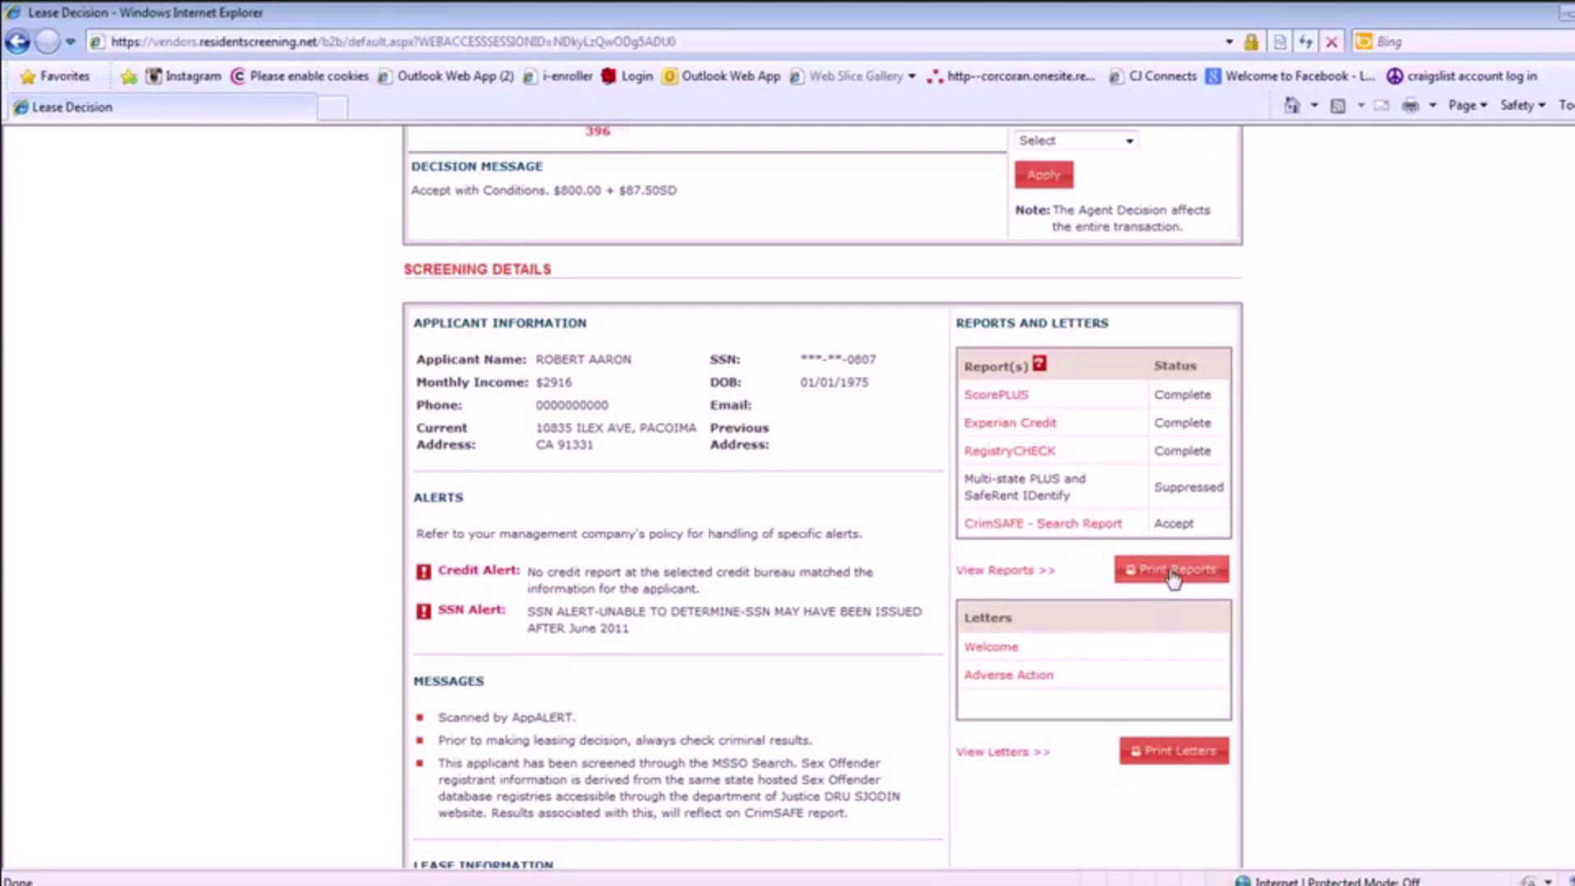
{"action": "left_click", "coordinate": [1001, 572]}
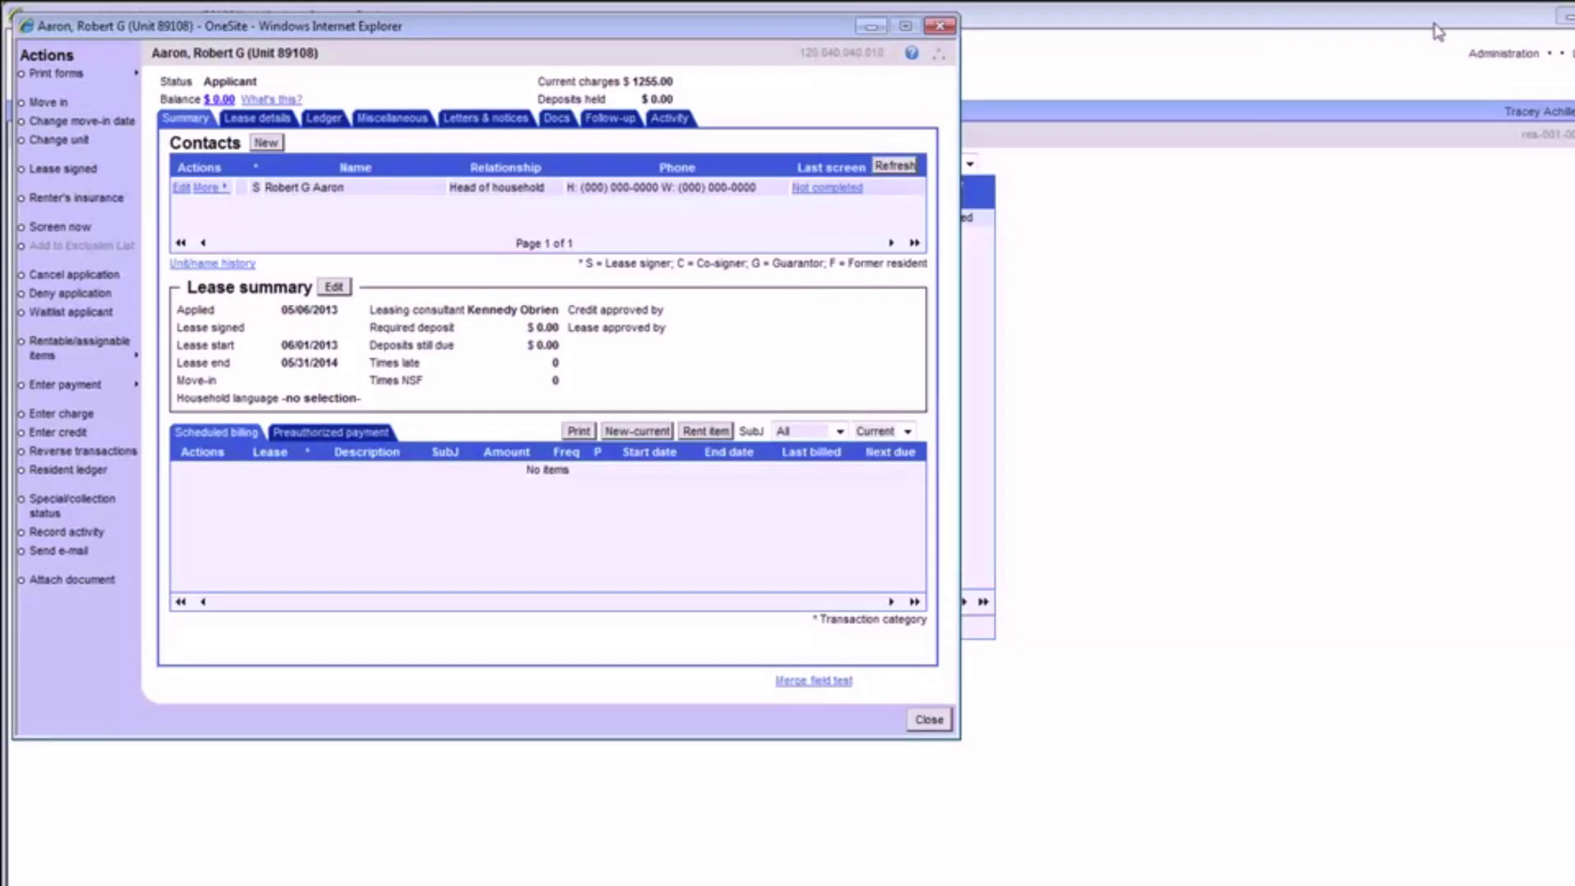
Refresh the screening result to 'Approved w/ conditions final', then back out of Deny application without denying
{"action": "left_click", "coordinate": [914, 171]}
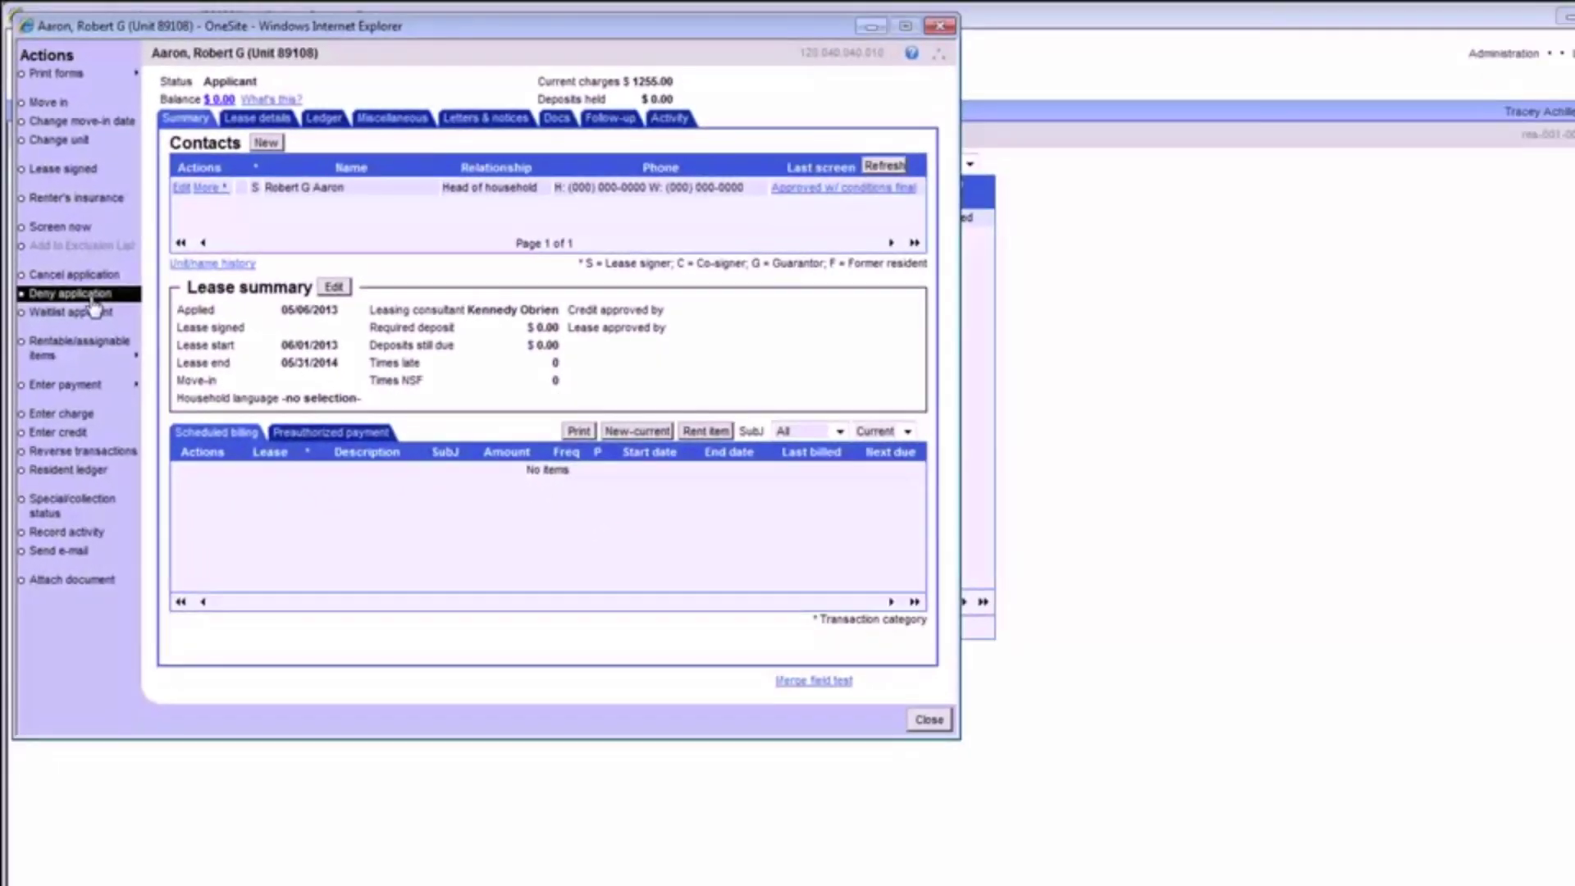
{"action": "left_click", "coordinate": [91, 297]}
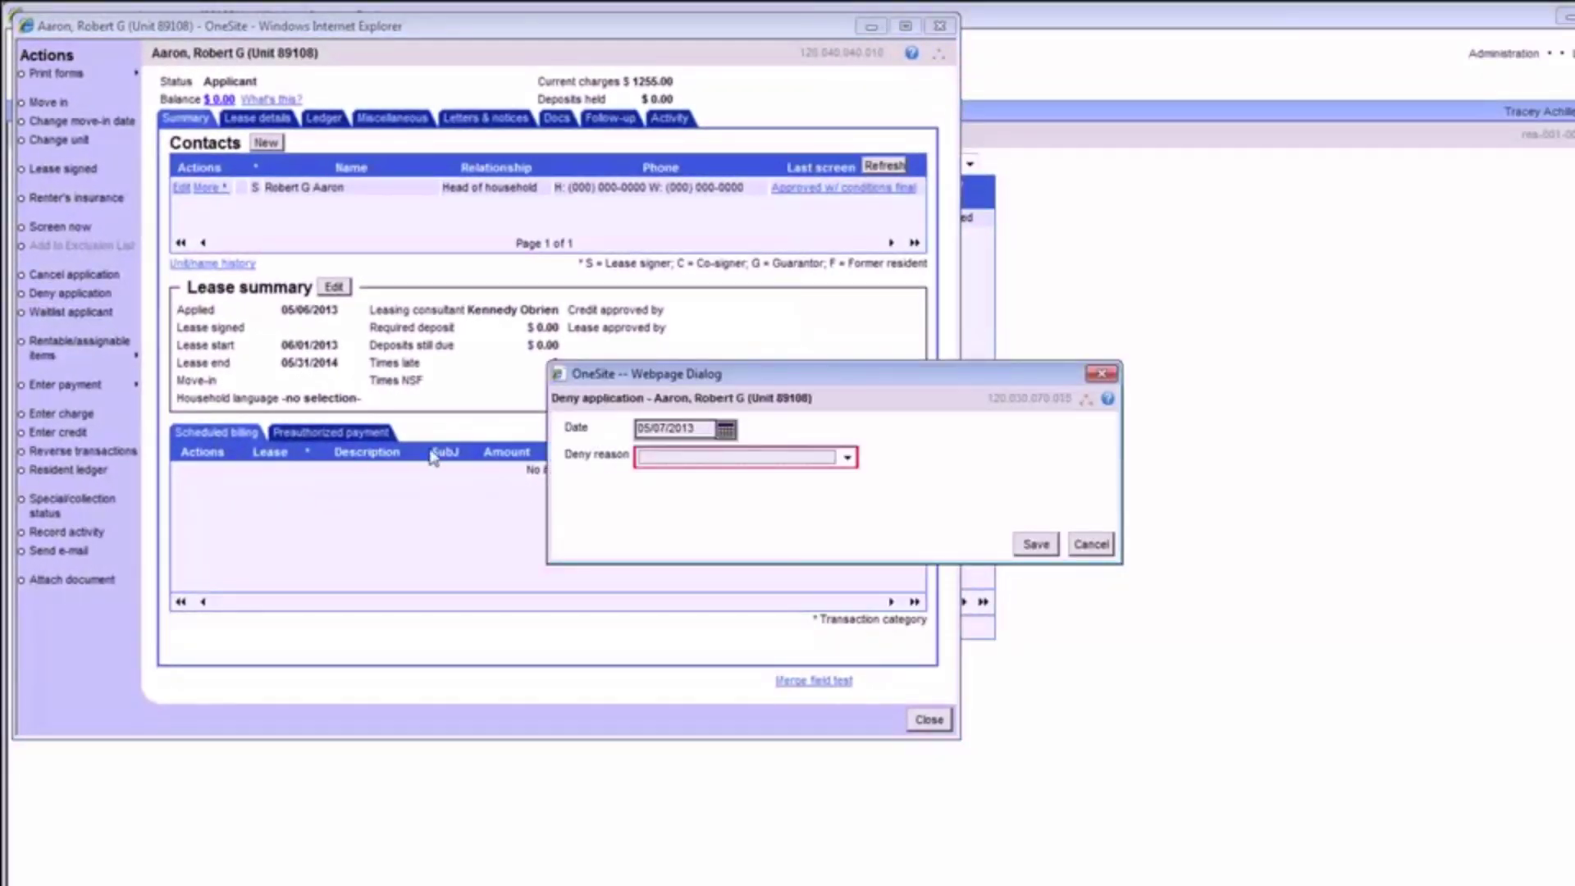
{"action": "left_click", "coordinate": [693, 463]}
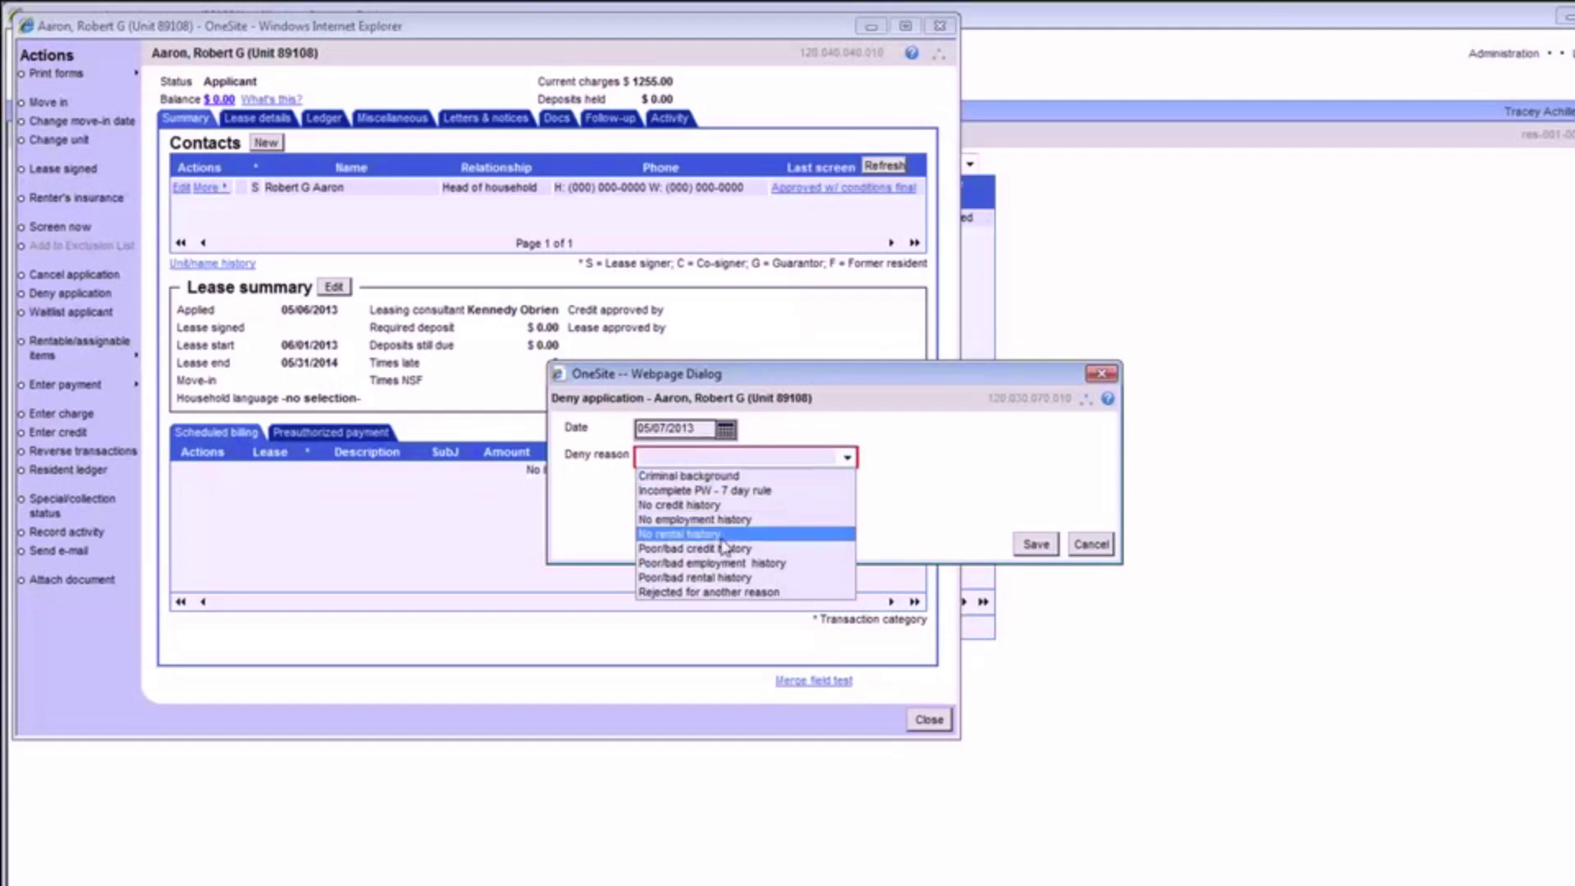
{"action": "left_click", "coordinate": [1089, 543]}
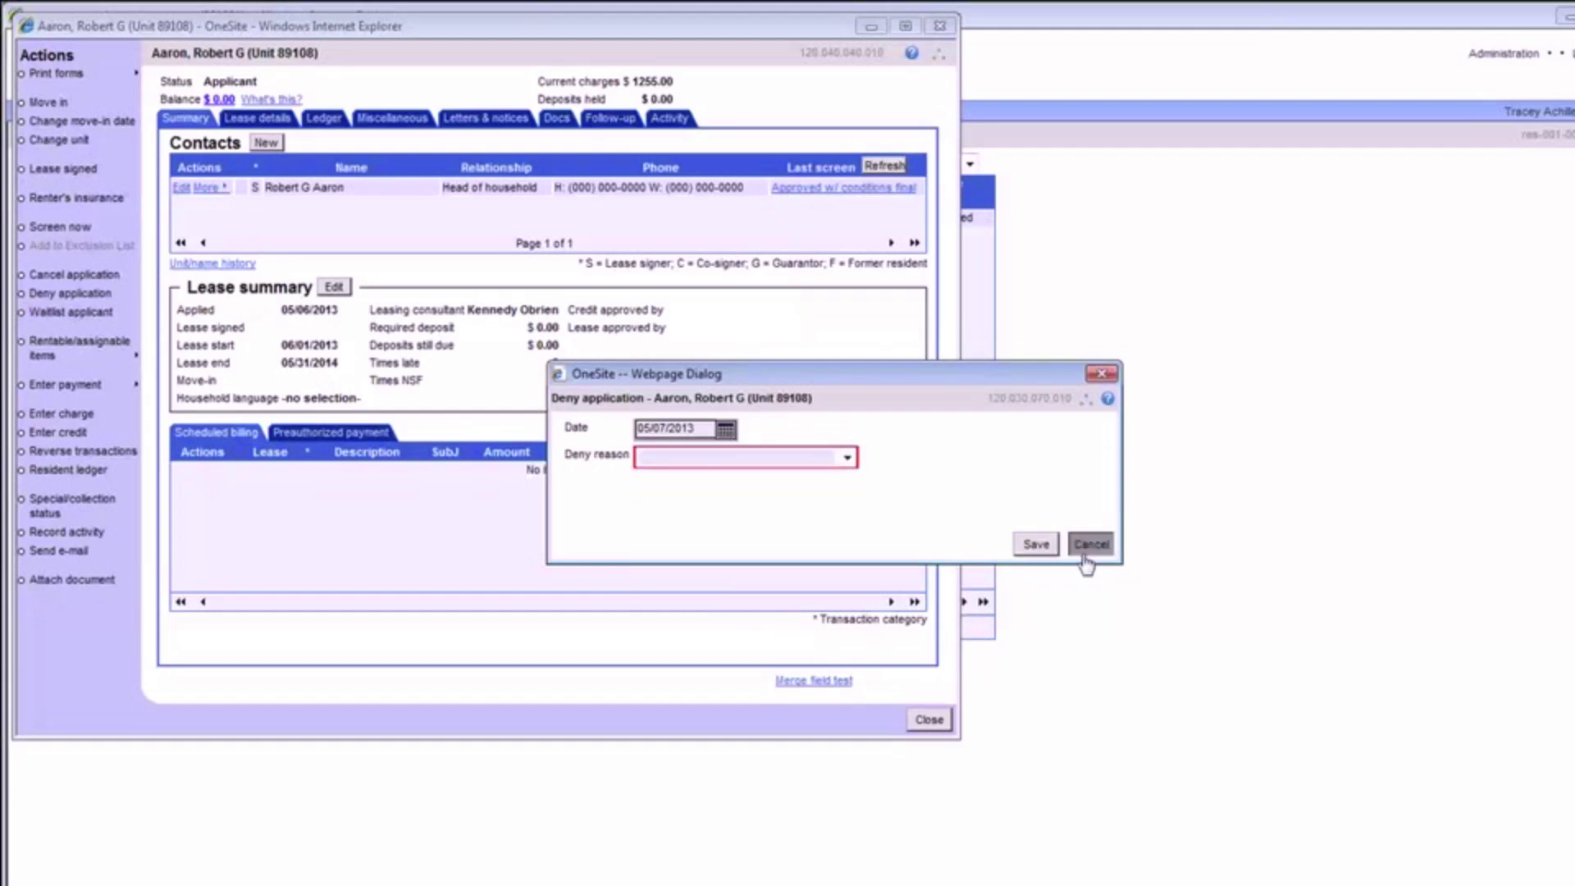
{"action": "left_click", "coordinate": [1089, 544]}
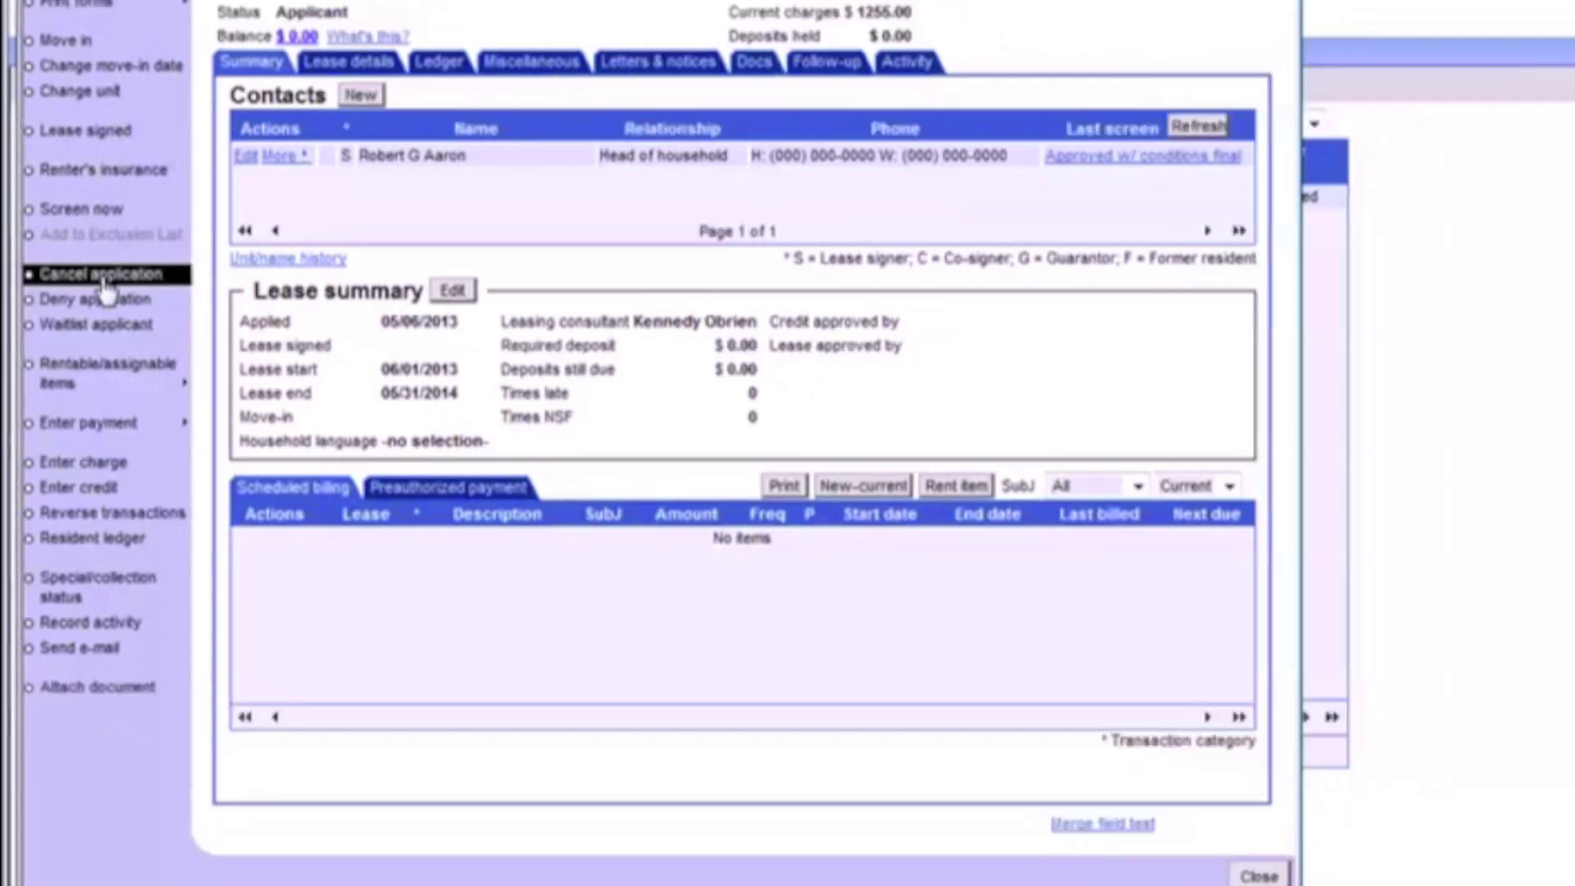
Cancel the application with Other as the cancel reason
{"action": "left_click", "coordinate": [152, 276]}
{"action": "left_click", "coordinate": [1510, 637]}
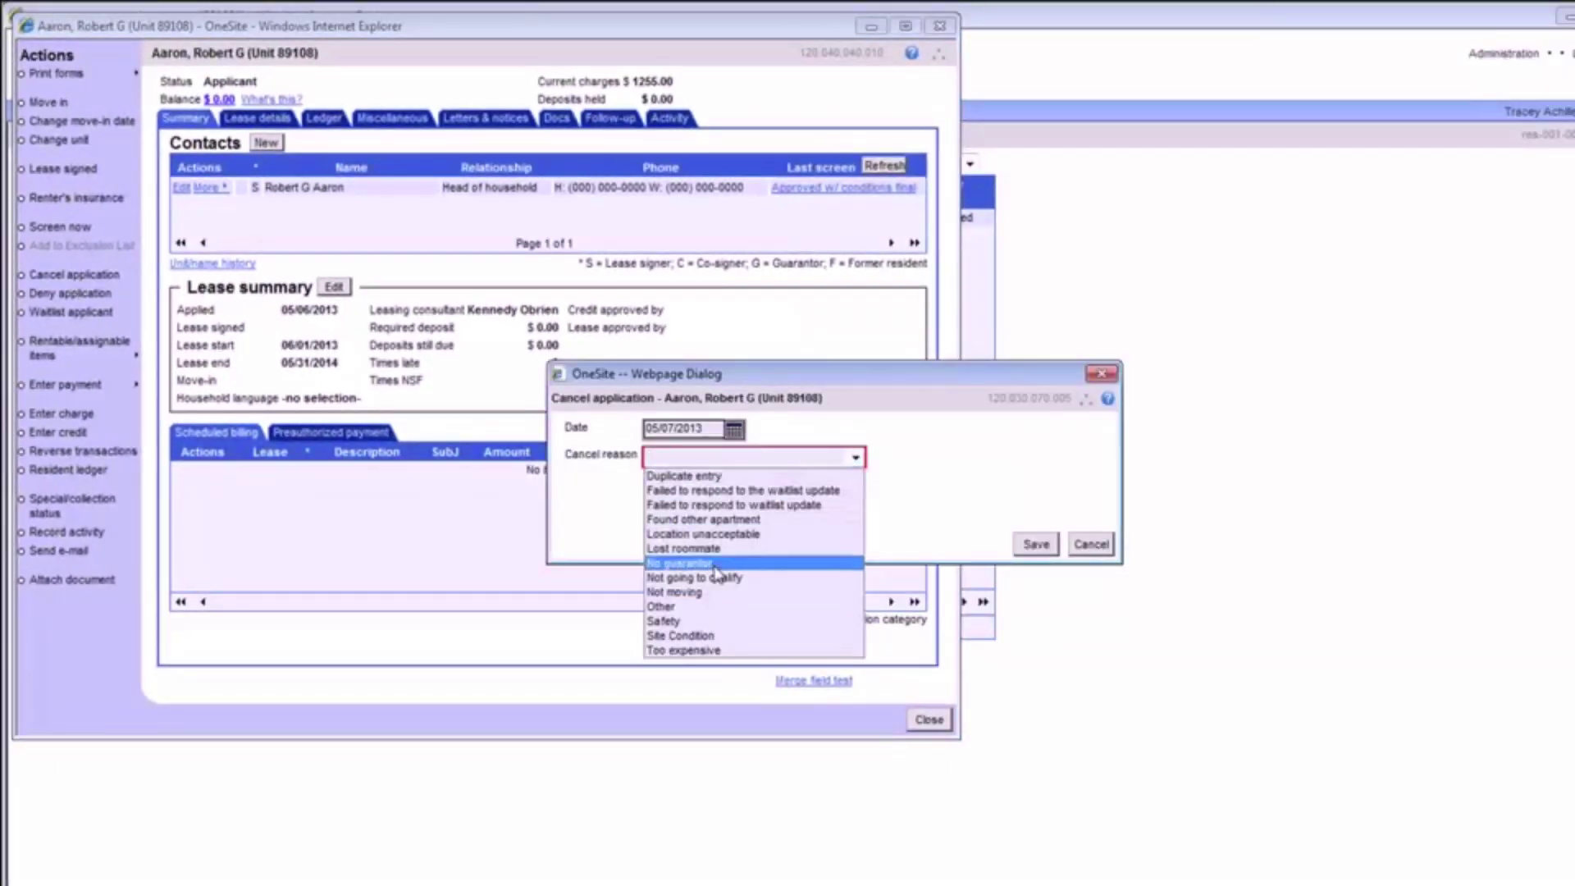
{"action": "left_click", "coordinate": [661, 606]}
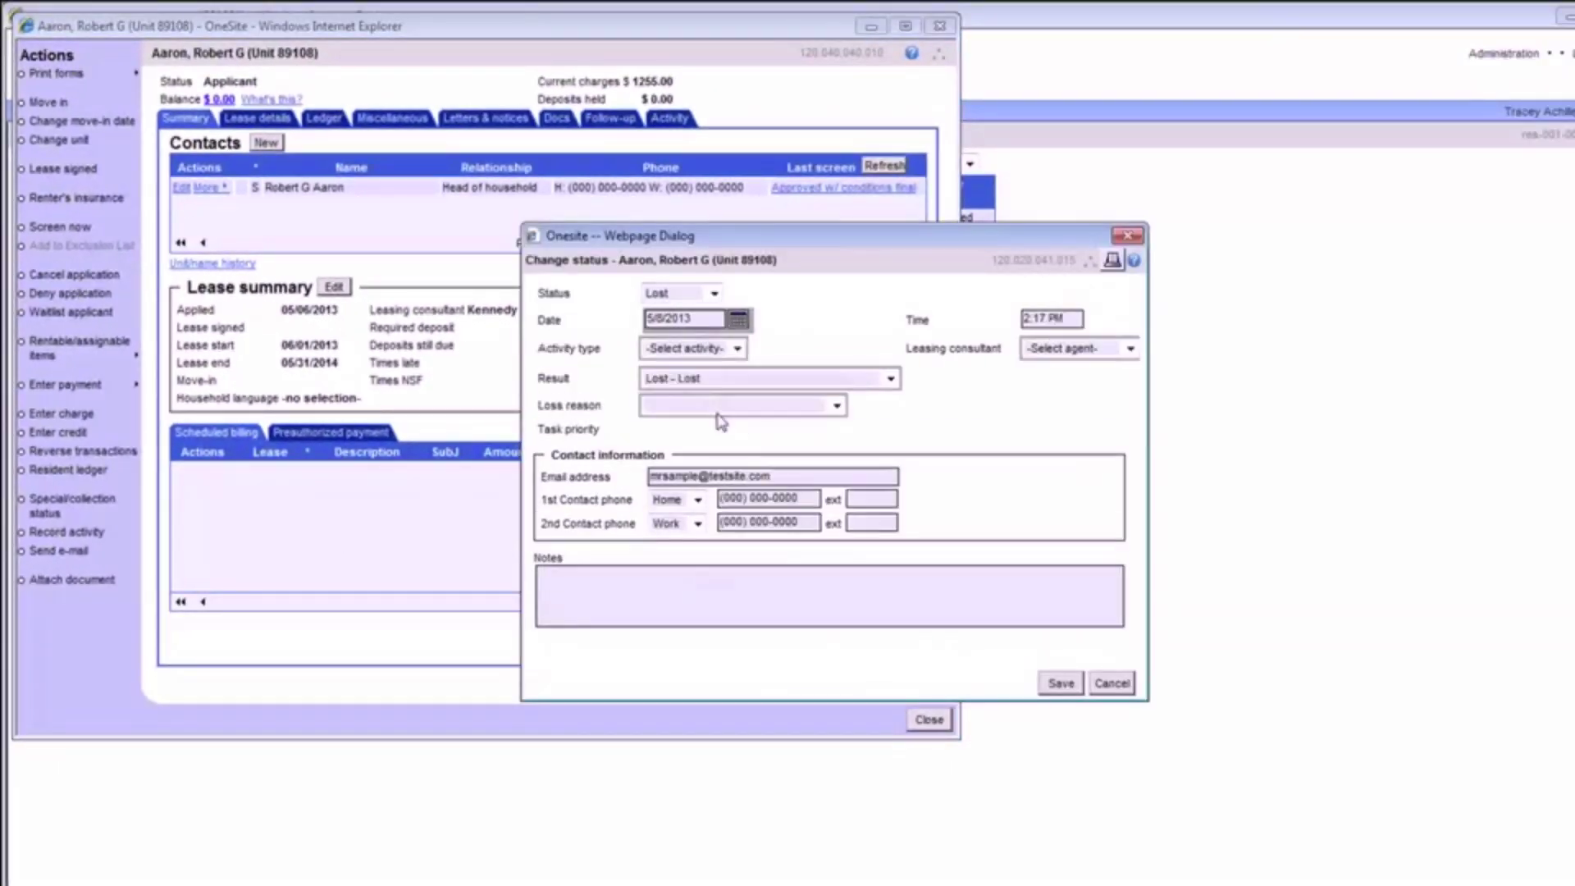
Save the Lost status with loss reason Other, the leasing consultant, and note 'Cancelled app'
{"action": "left_click", "coordinate": [703, 406]}
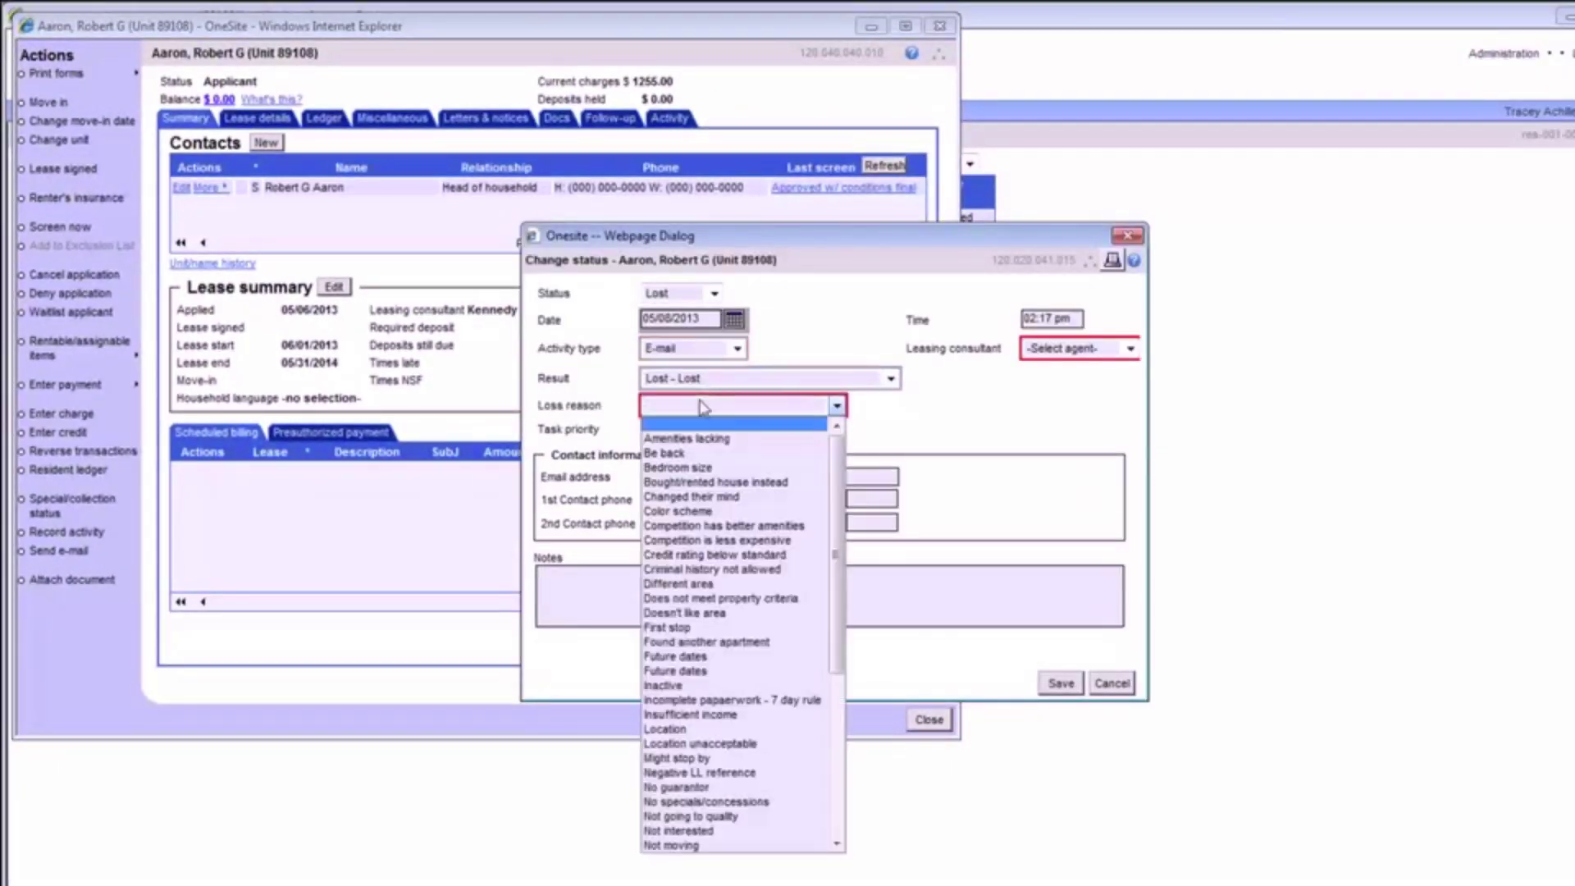
{"action": "scroll", "coordinate": [703, 574], "scroll_direction": "down", "scroll_amount": 3}
{"action": "left_click", "coordinate": [703, 730]}
{"action": "left_click", "coordinate": [1130, 348]}
{"action": "left_click", "coordinate": [1075, 542]}
{"action": "left_click", "coordinate": [910, 573]}
{"action": "type", "text": "Cancelled app, tutorial sample TA"}
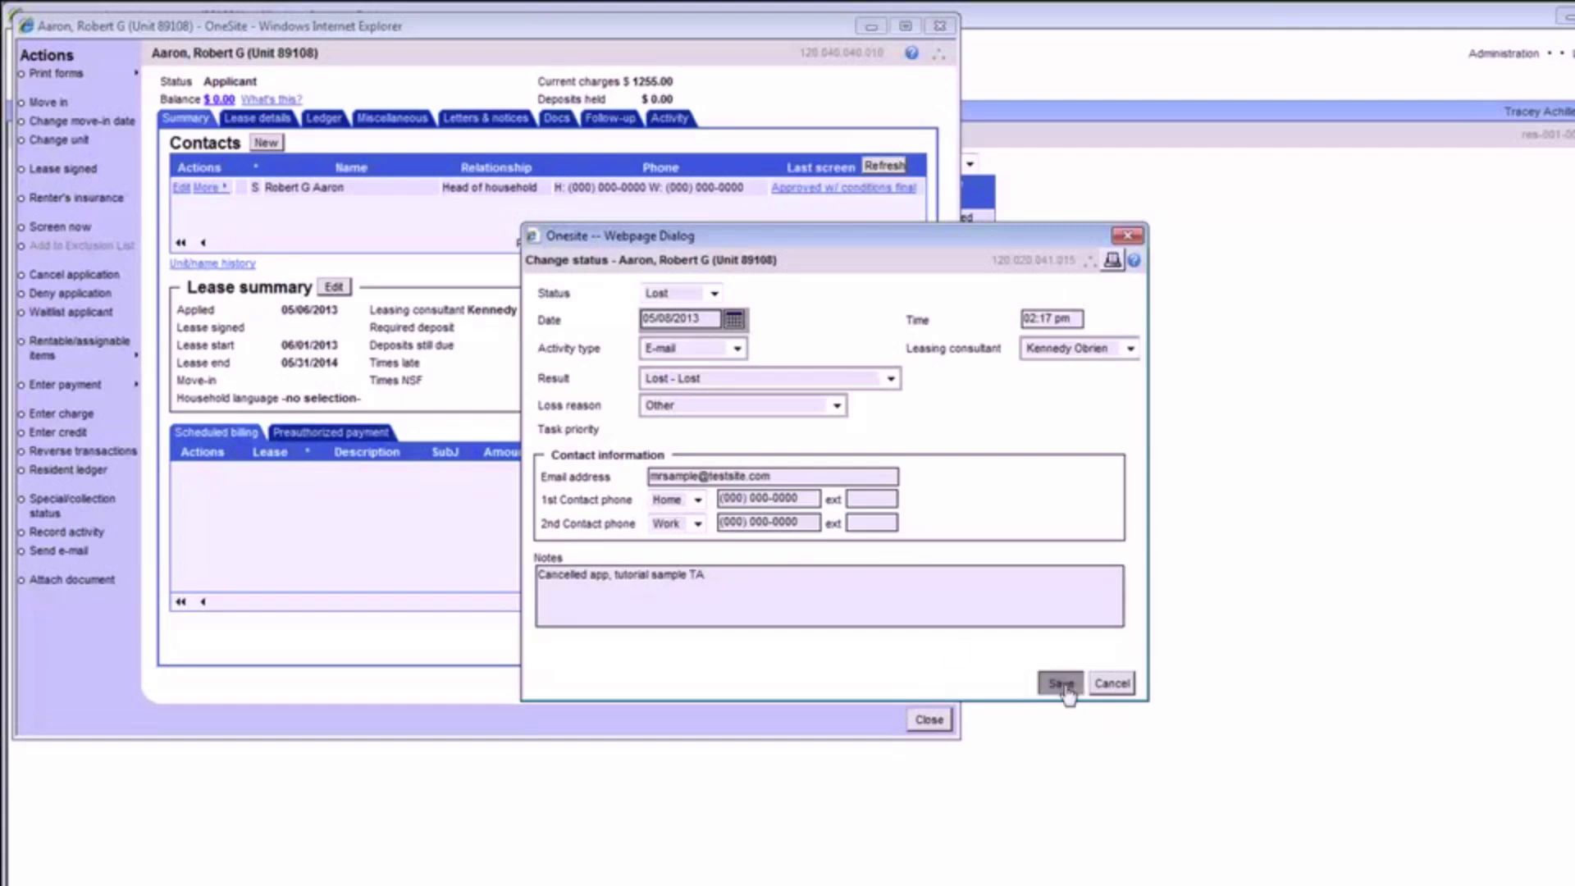
{"action": "left_click", "coordinate": [1061, 684]}
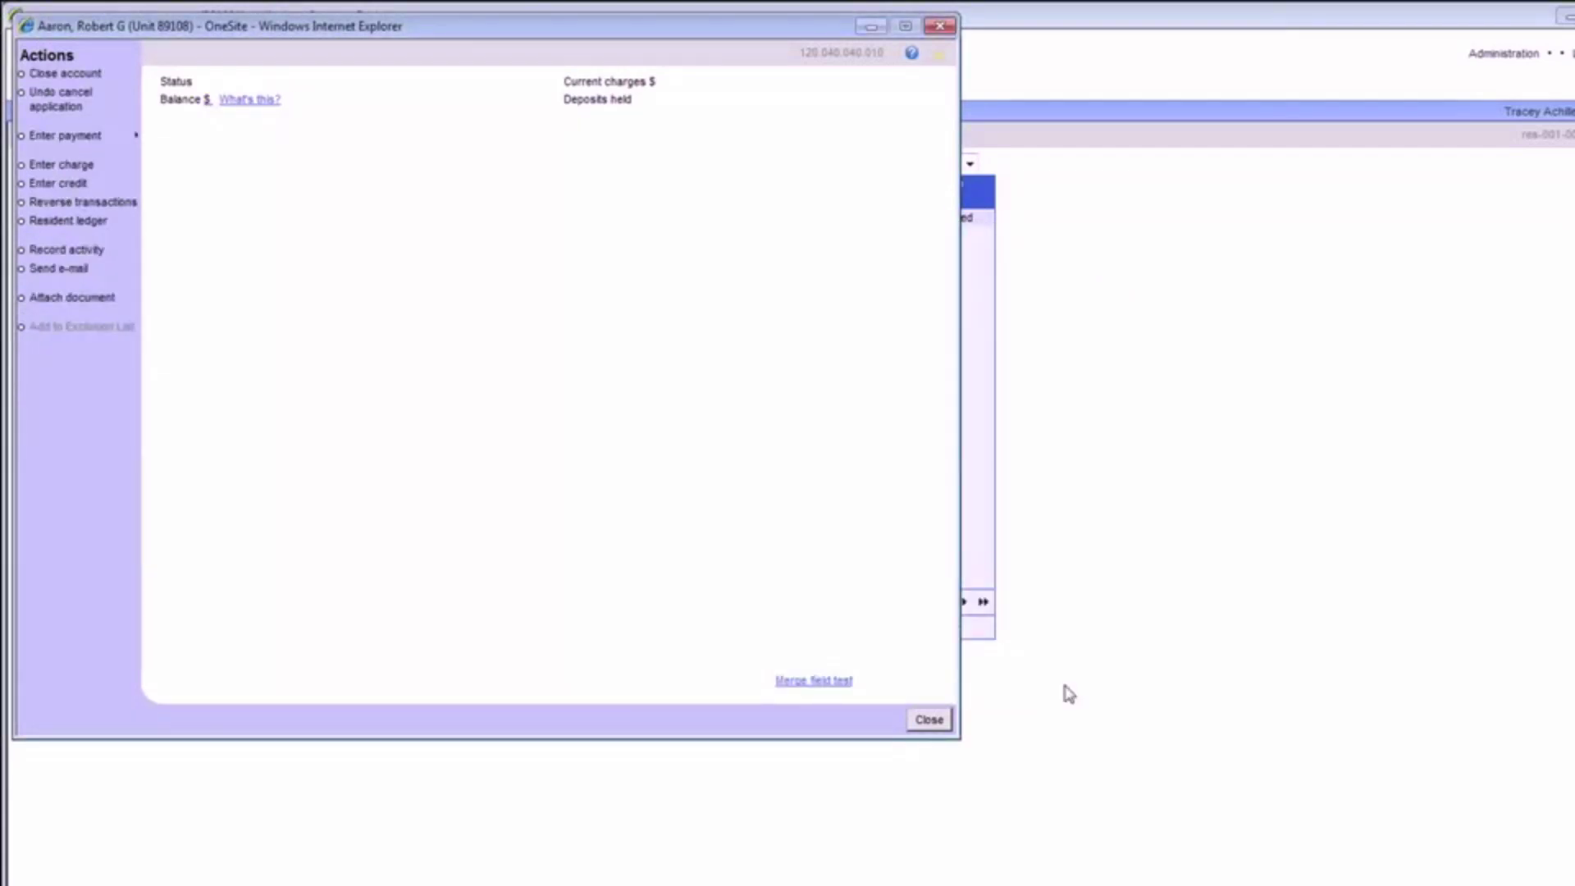